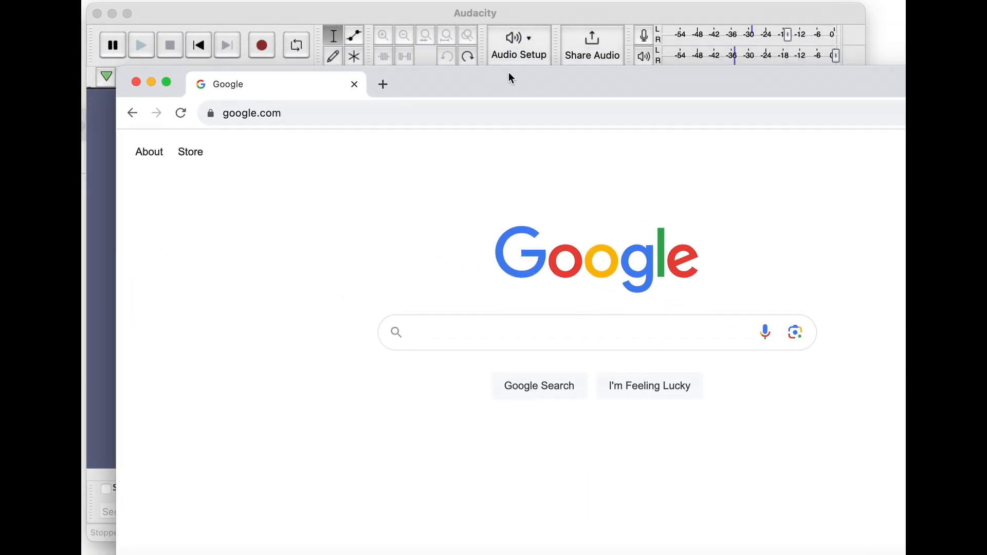
Search Google for "audacity" and open the official Audacity website from the results.
drag(508, 72, 480, 16)
text(audacity)
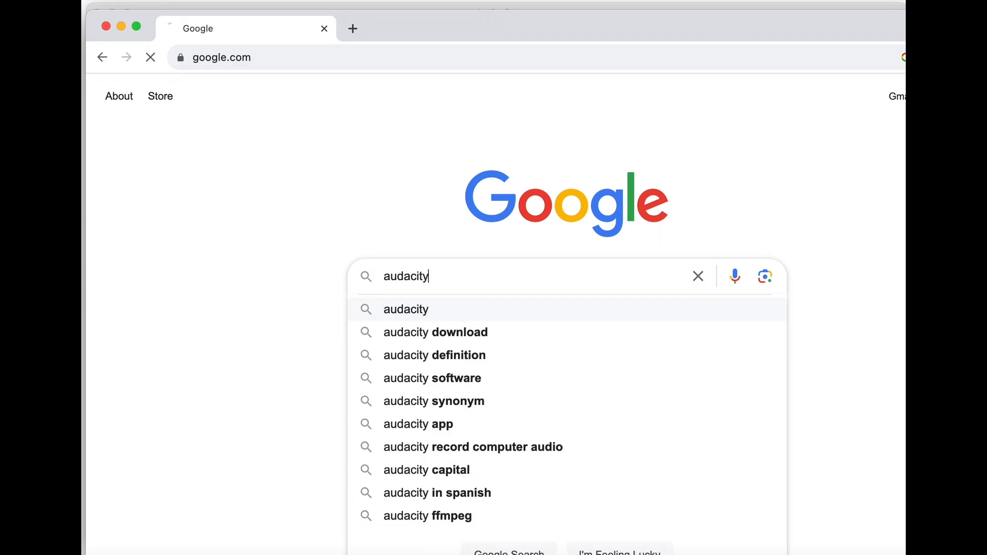
key(Return)
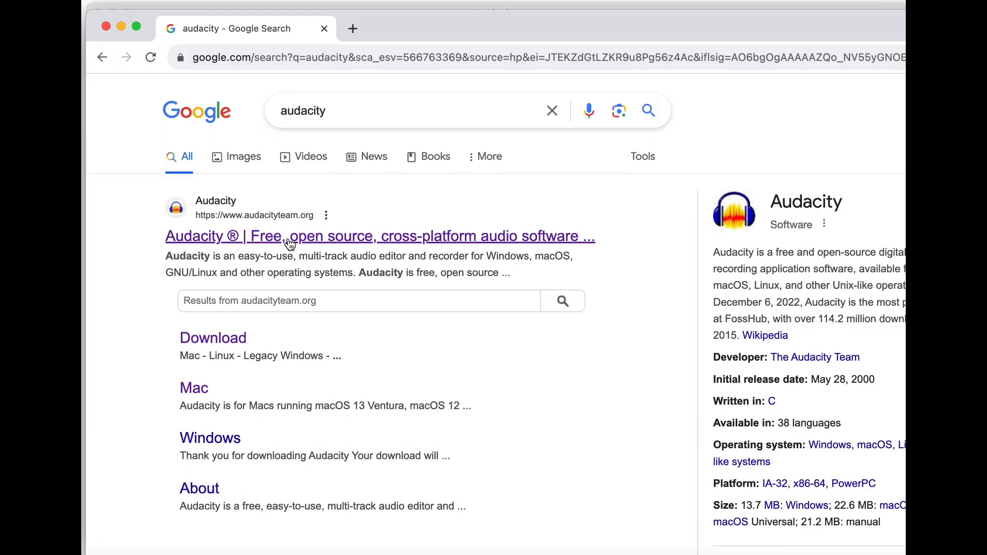
click(315, 246)
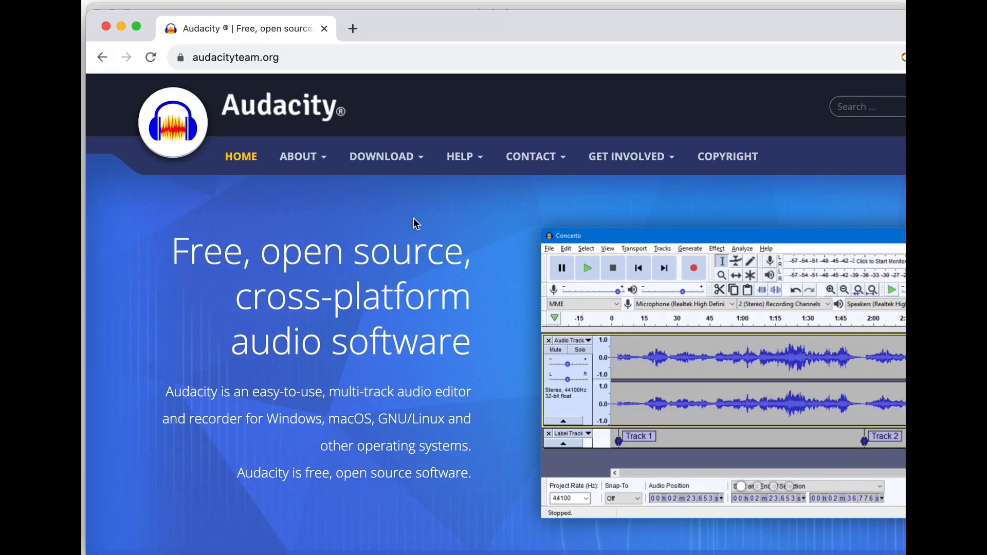
mouse_move(408, 159)
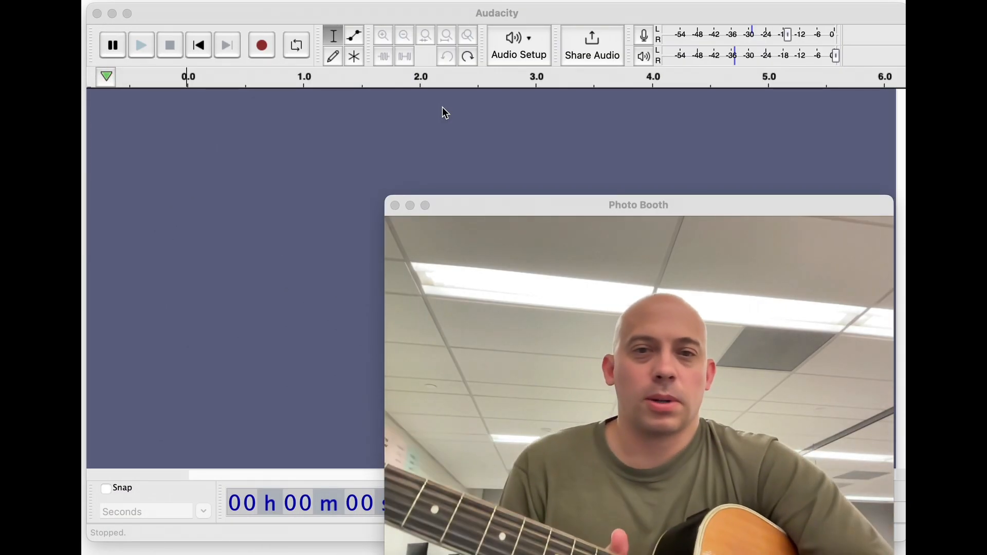
Switch to Audacity, widen its window slightly and choose MacBook Pro Microphone as the recording device.
click(406, 5)
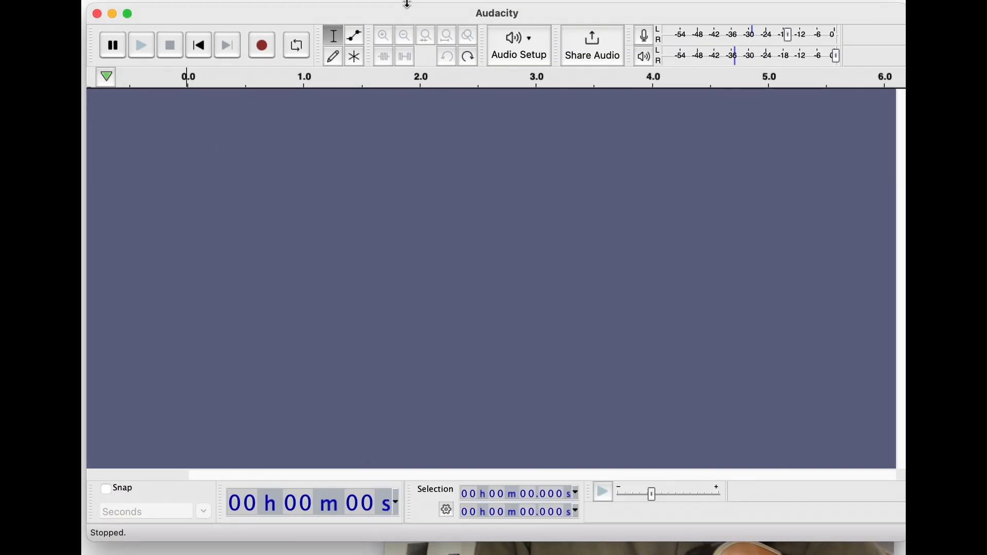
drag(86, 189, 83, 189)
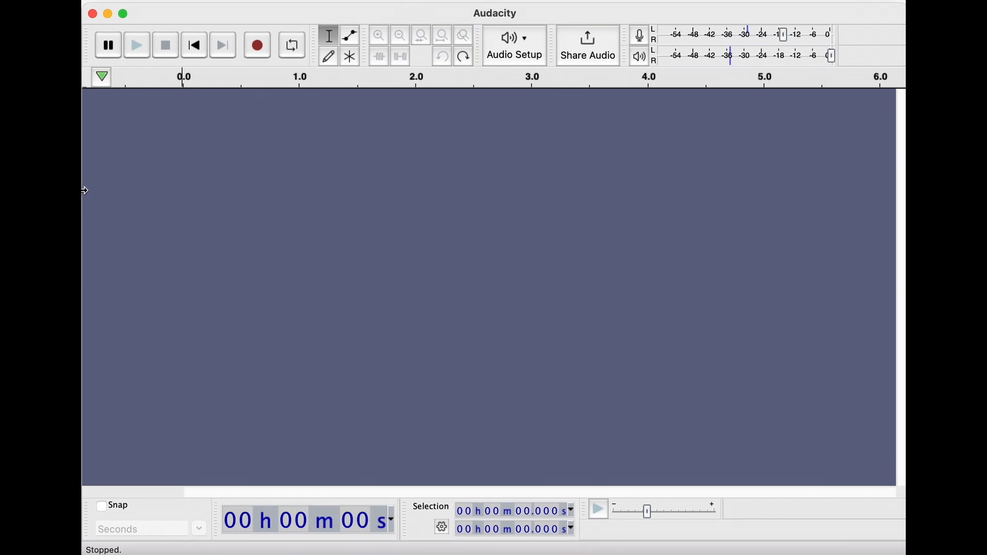
click(528, 51)
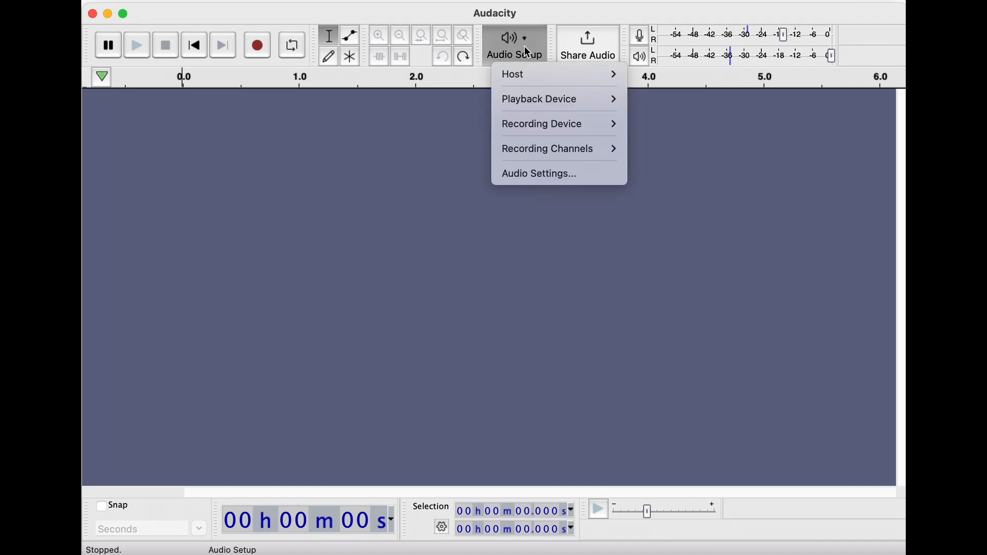
mouse_move(544, 126)
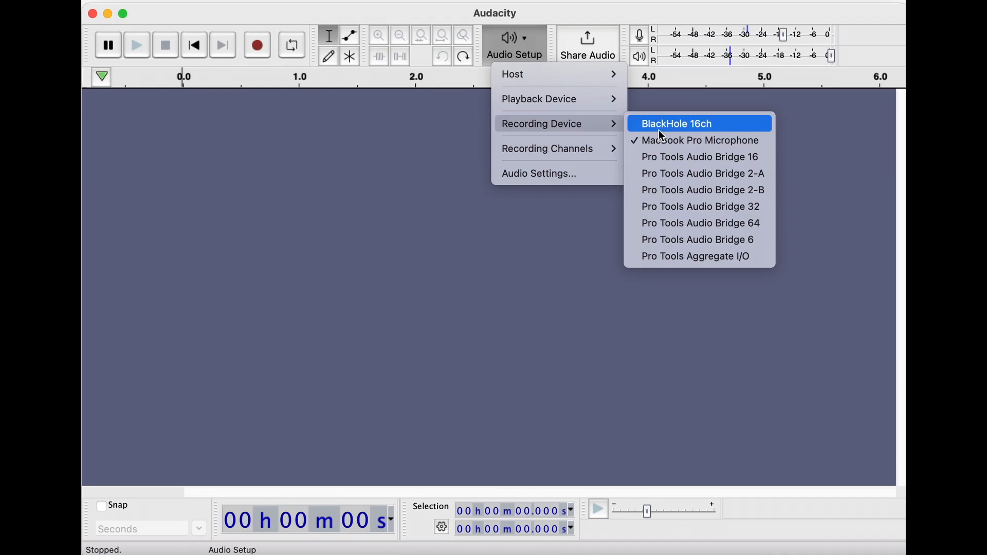
click(689, 145)
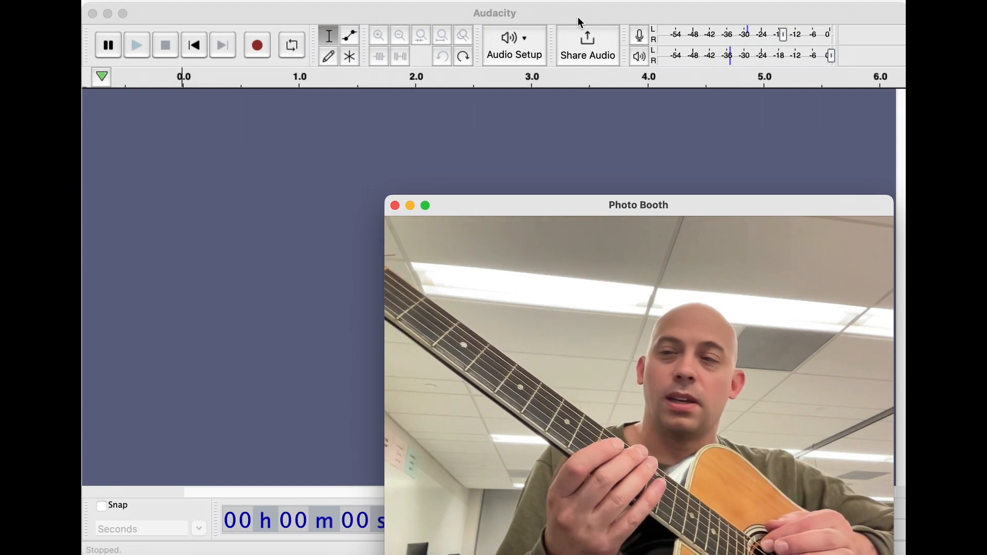
Record about 19 seconds of speech and guitar plucks on a new track, bringing up Photo Booth while recording, and stop in Audacity.
click(578, 16)
key(r)
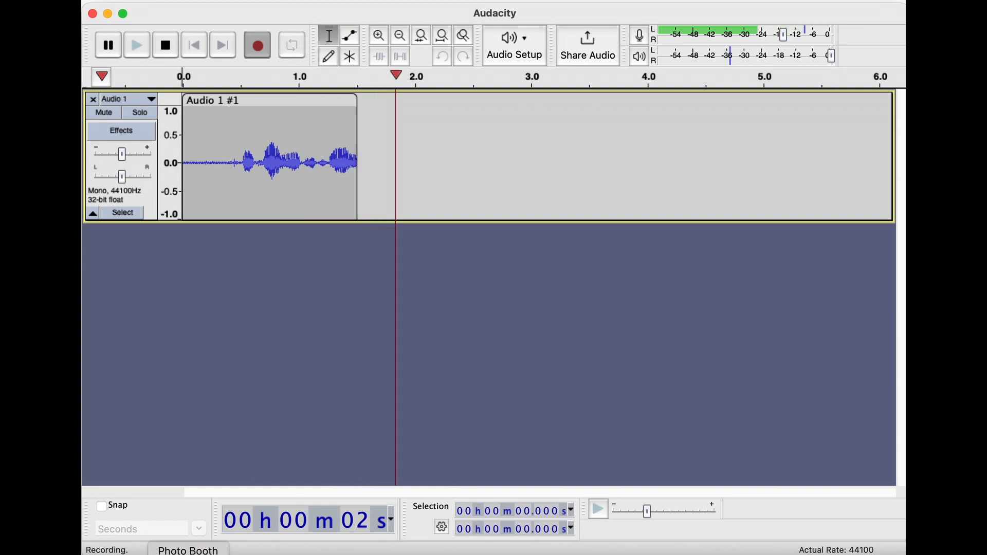
click(183, 550)
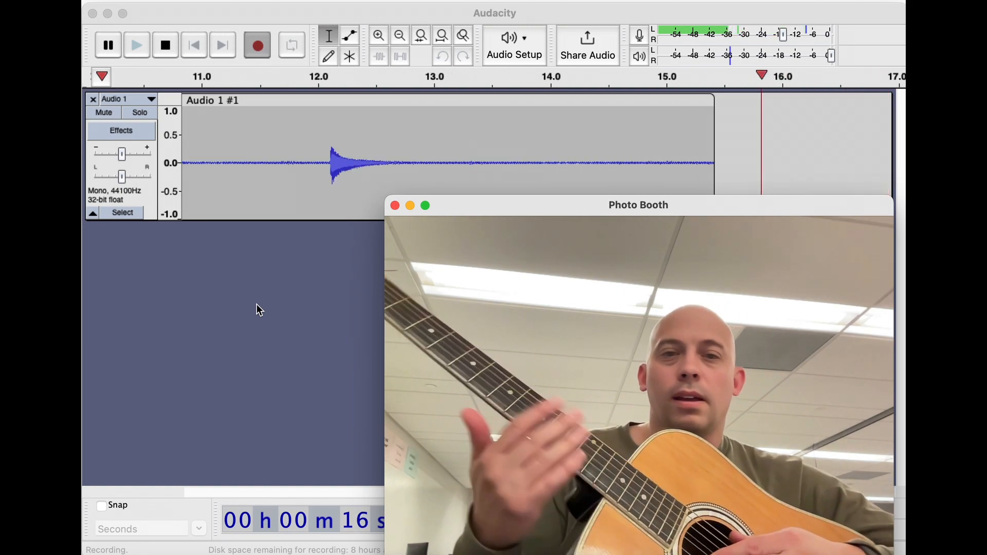
click(246, 5)
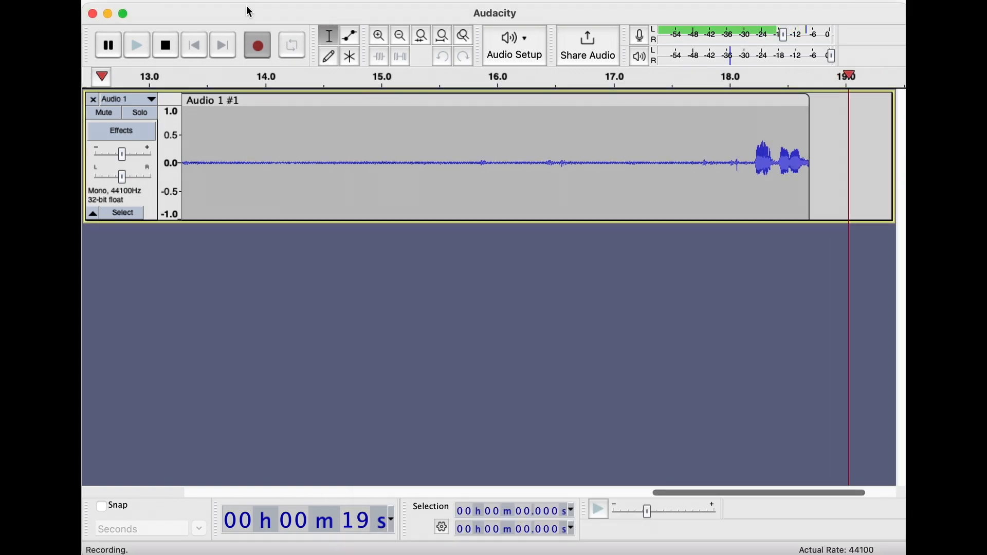
key(space)
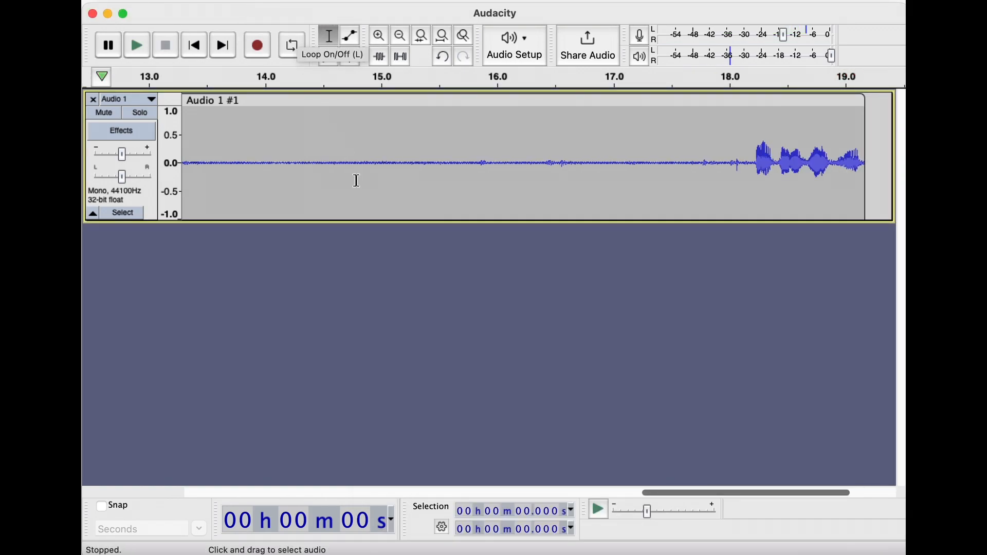
Play the spoken opening of the recording from about 0.34 s and stop before the first guitar note.
scroll(356, 180, left, 10)
scroll(357, 180, right, 3)
scroll(356, 181, left, 3)
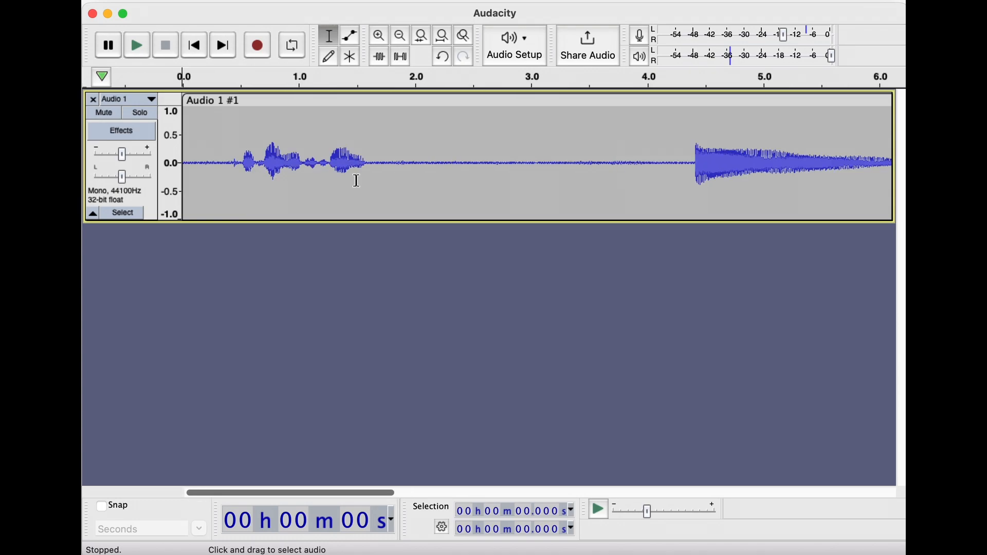
click(222, 183)
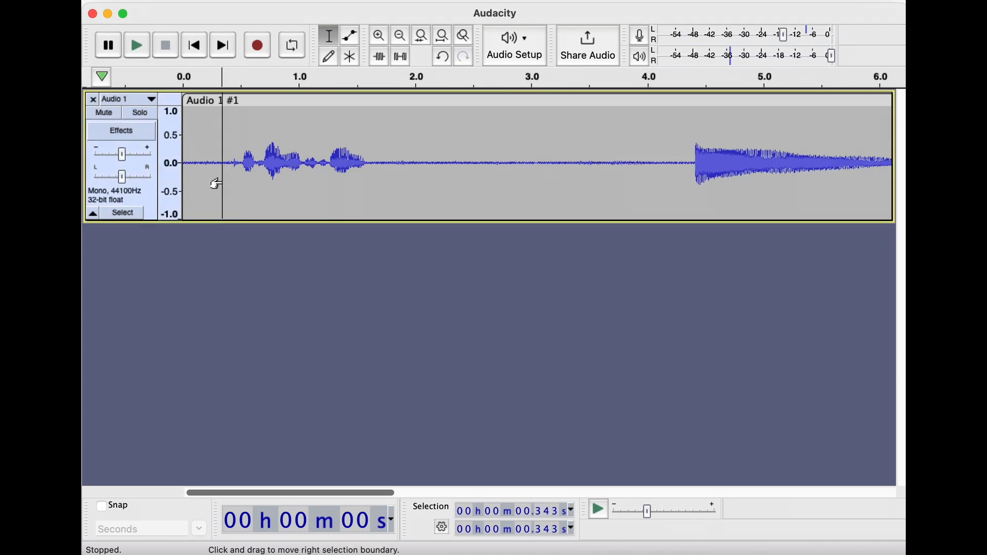
key(space)
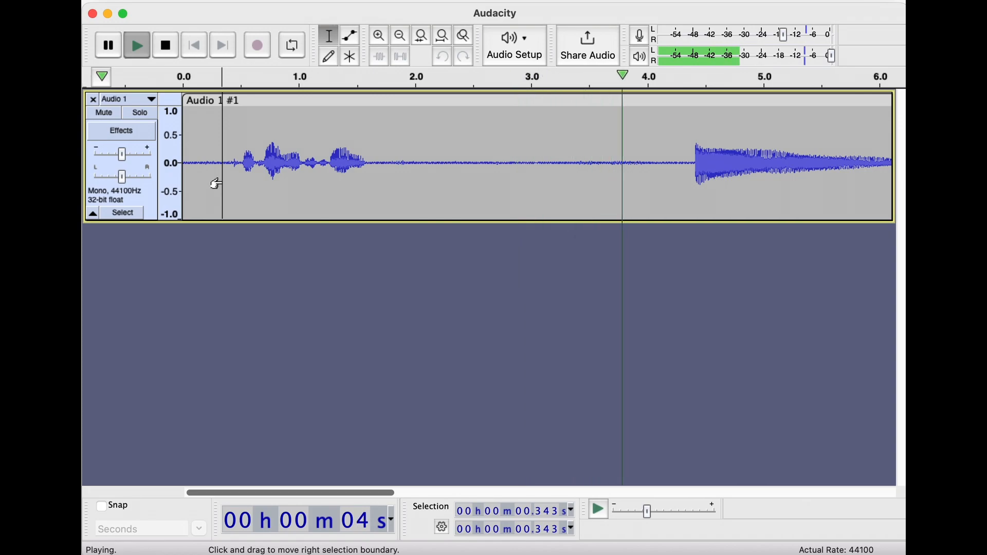
key(space)
Play the first, long-ringing guitar note from about 4.26 s and stop once it has faded.
scroll(406, 174, right, 5)
click(233, 167)
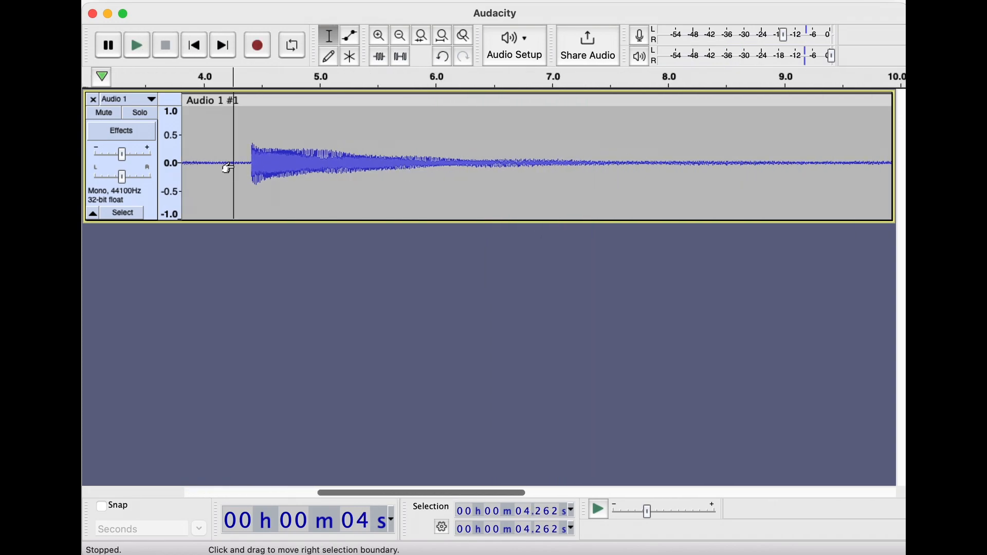
key(space)
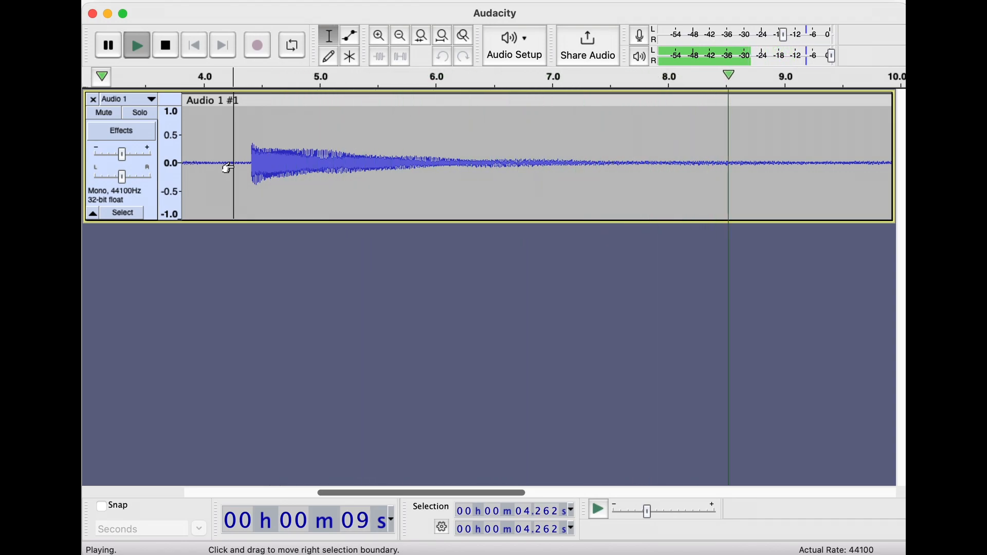
key(space)
Find the second, short guitar note and play it, starting from about 10.16 s and again from about 11.91 s.
scroll(234, 166, right, 2)
scroll(233, 166, right, 10)
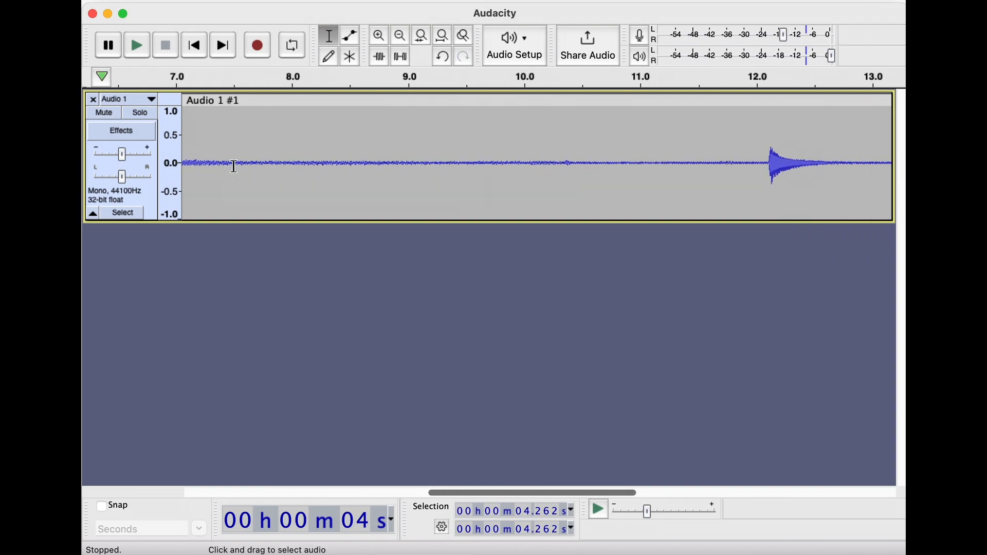
scroll(229, 168, left, 3)
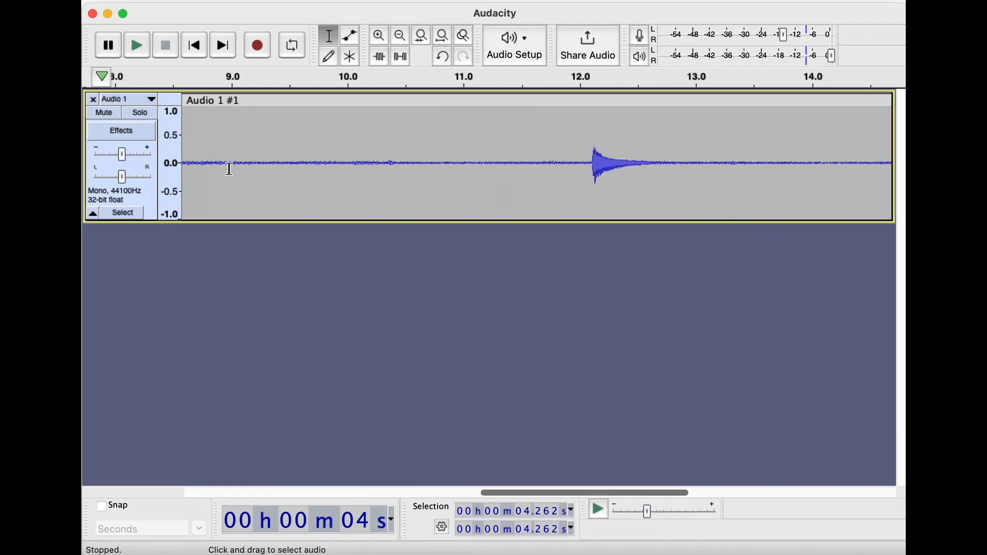
click(366, 173)
key(space)
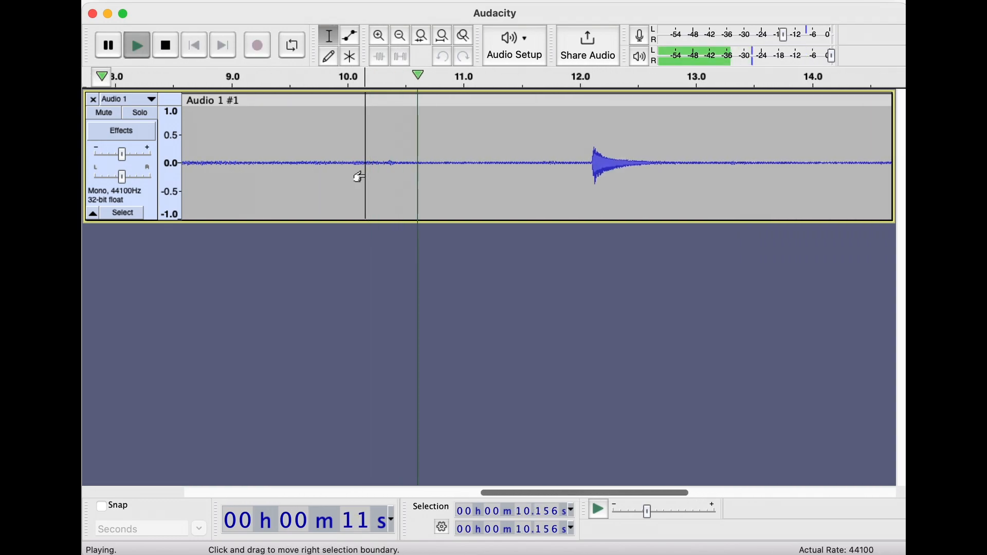
key(space)
click(570, 177)
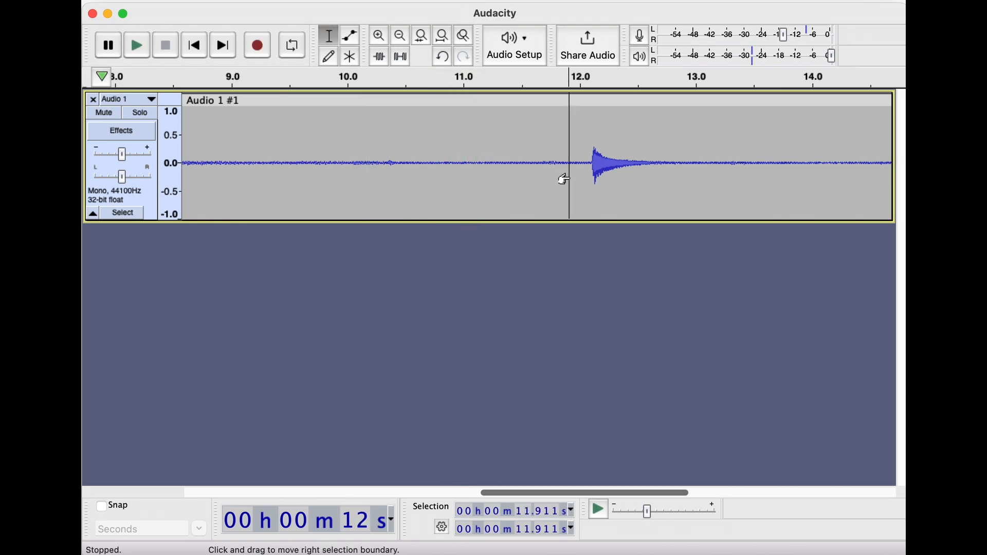
key(space)
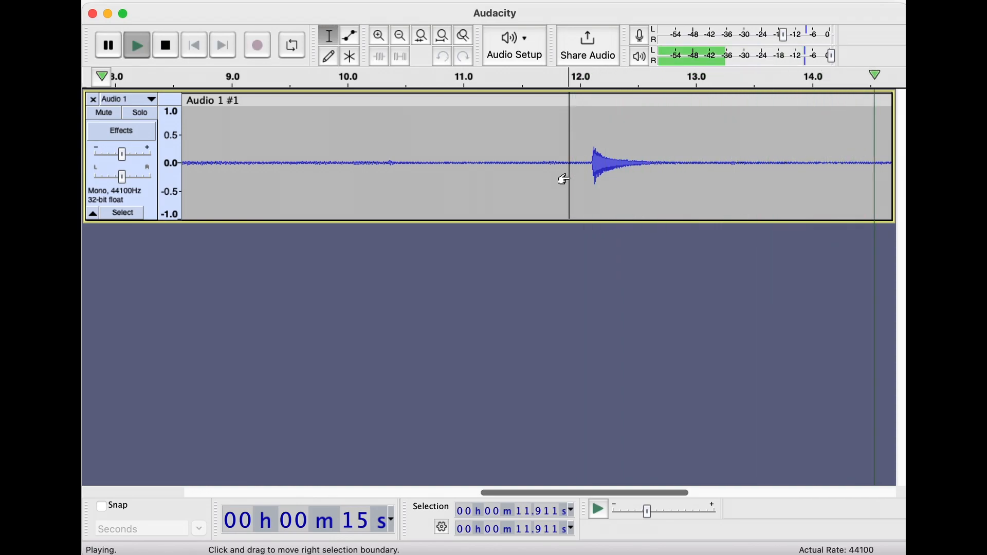
key(space)
Play the closing speech from about 17.55 s and return to the beginning of the track.
click(527, 183)
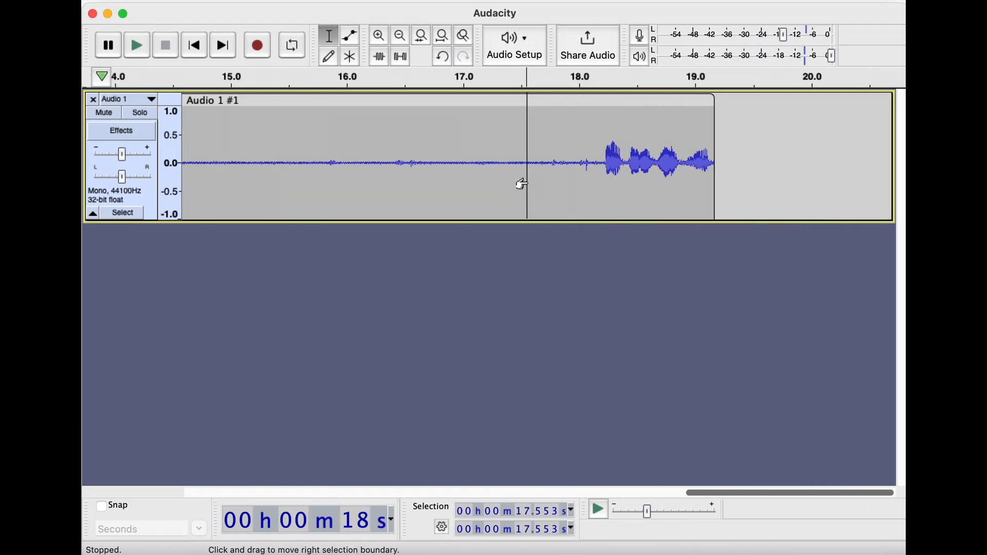
key(space)
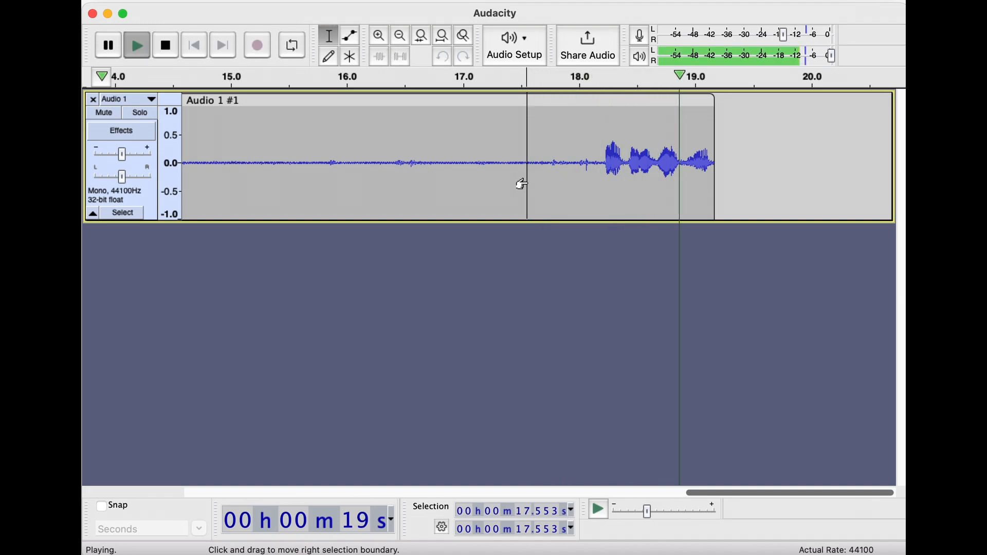
scroll(524, 183, left, 10)
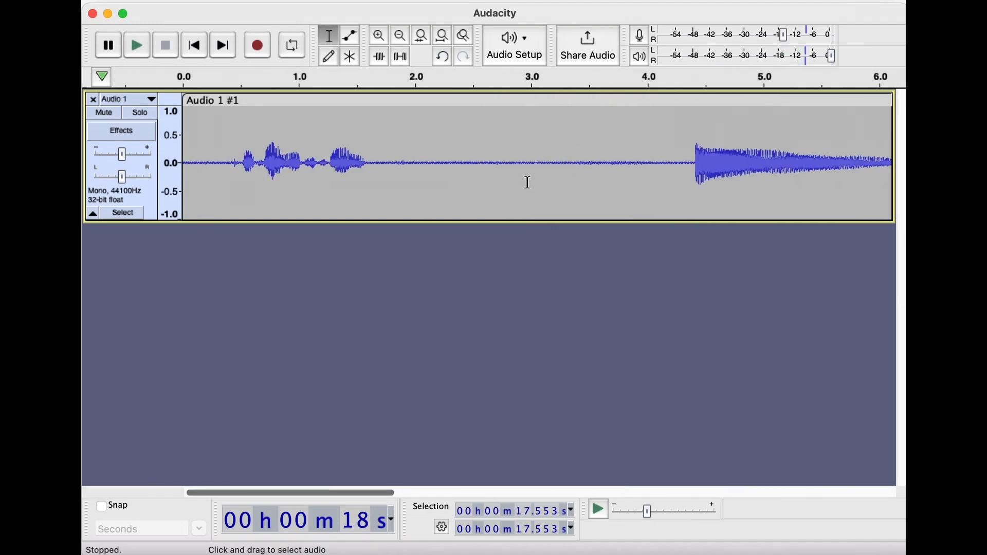
Place the cursor just after the first note's attack, at about 4.456 s, and magnify the timeline until individual wave cycles show.
scroll(528, 183, right, 3)
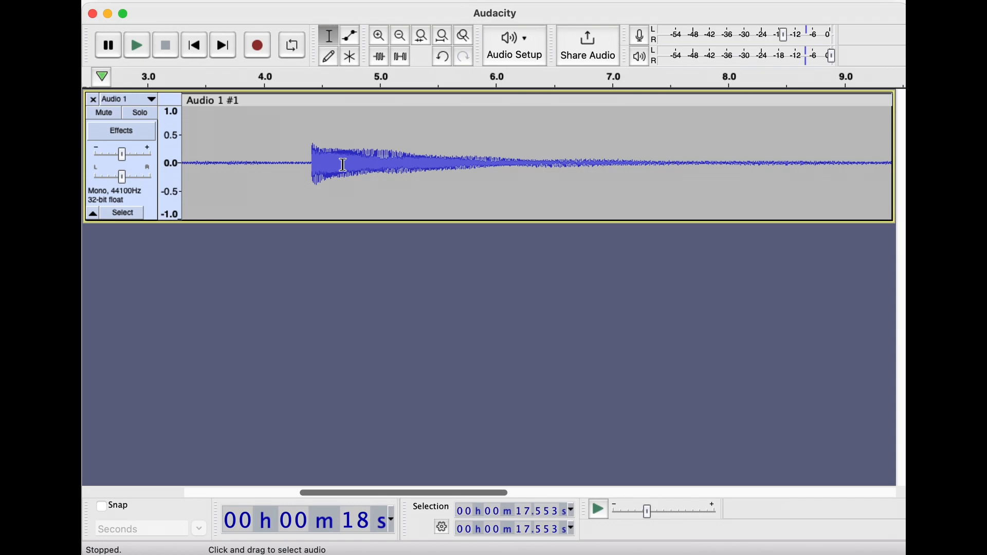
click(303, 169)
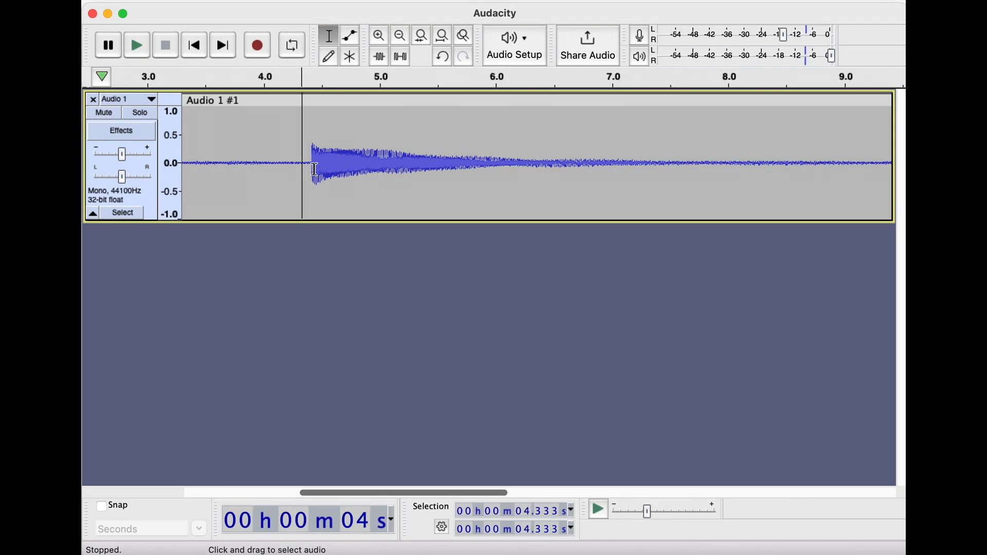
click(315, 172)
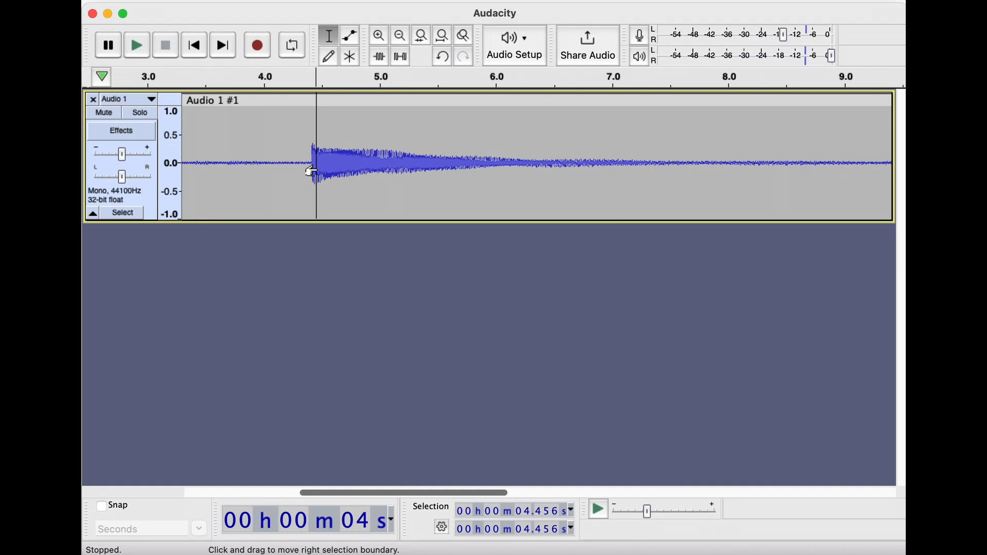
click(382, 43)
click(382, 42)
click(382, 43)
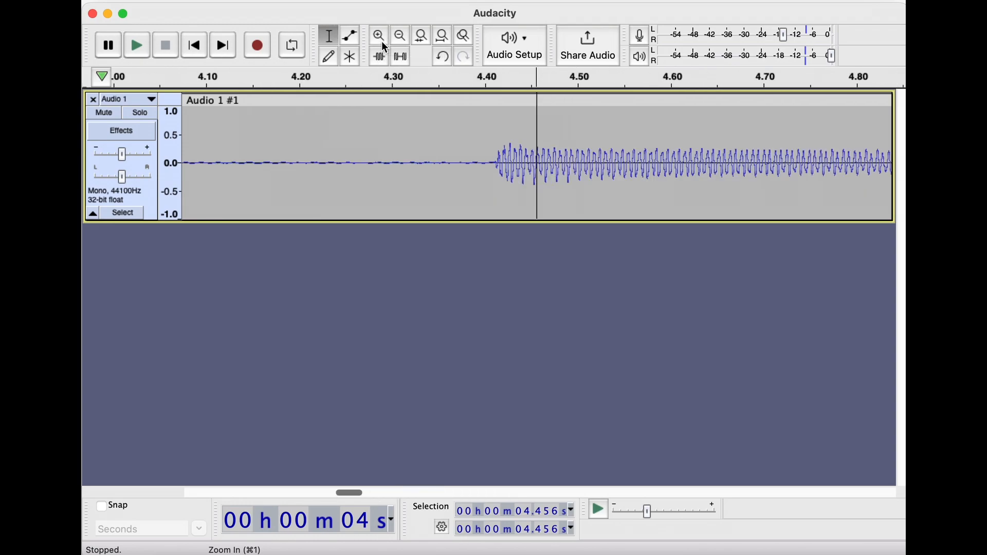
click(382, 42)
click(382, 43)
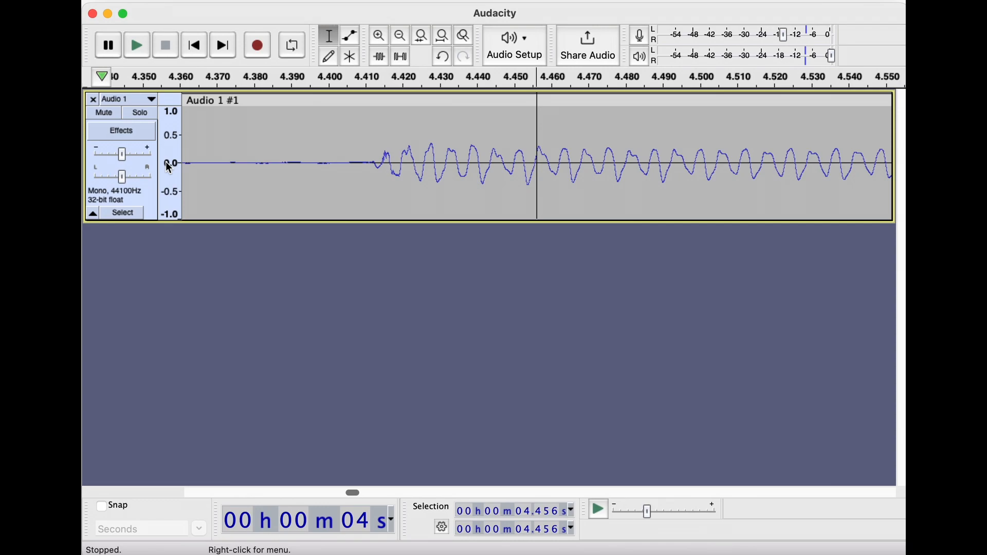
Magnify the track's vertical scale to span -0.5 to 0.5 and enlarge the timeline one level around the cursor.
right_click(170, 123)
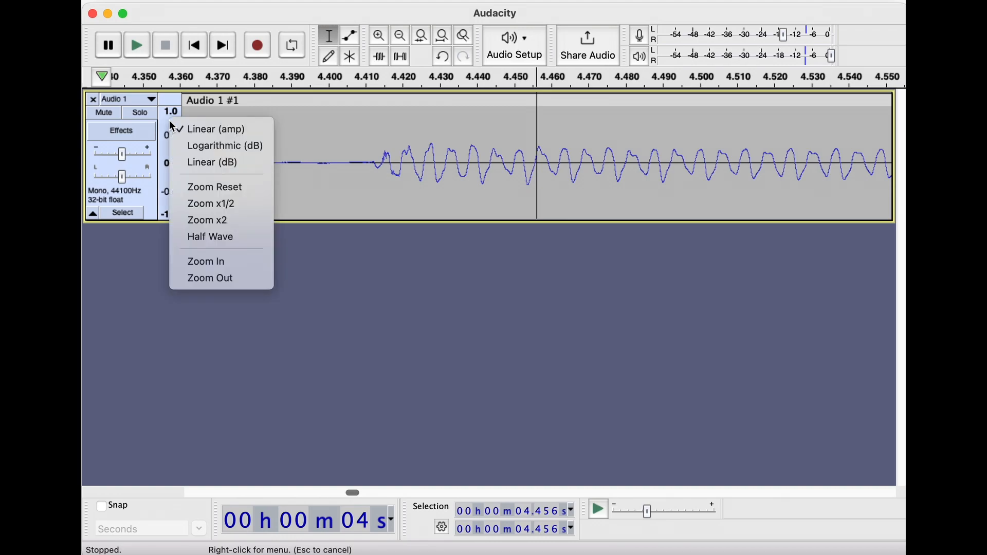
click(213, 264)
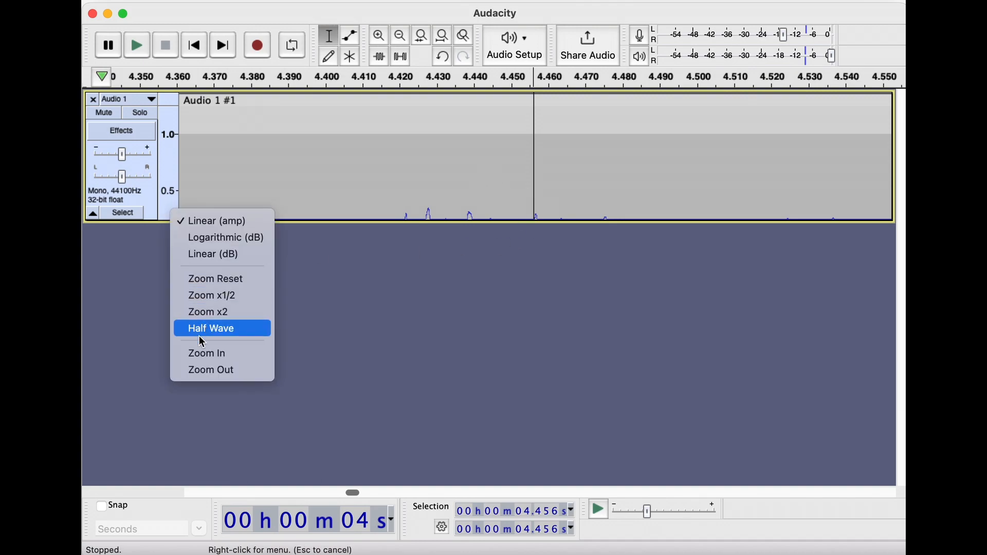
click(199, 363)
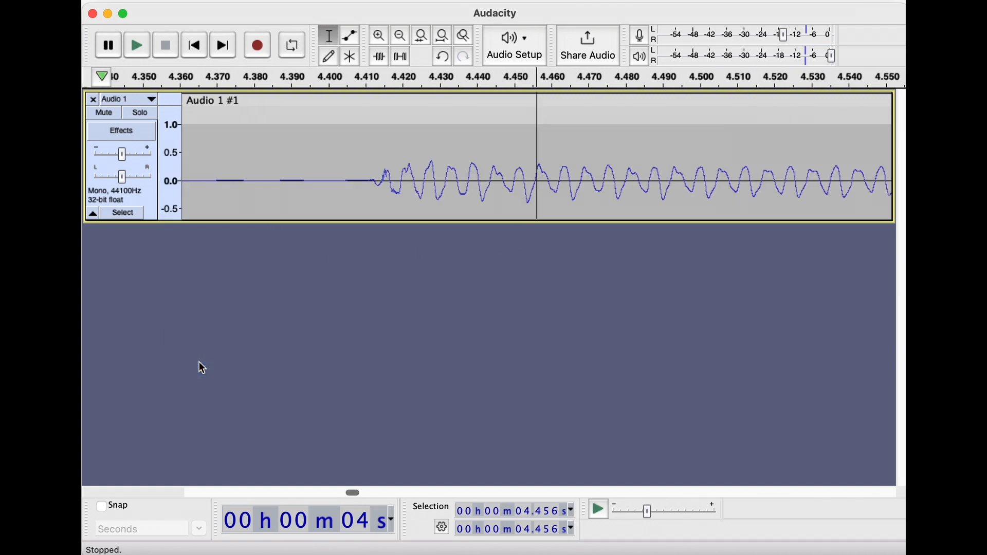
right_click(172, 186)
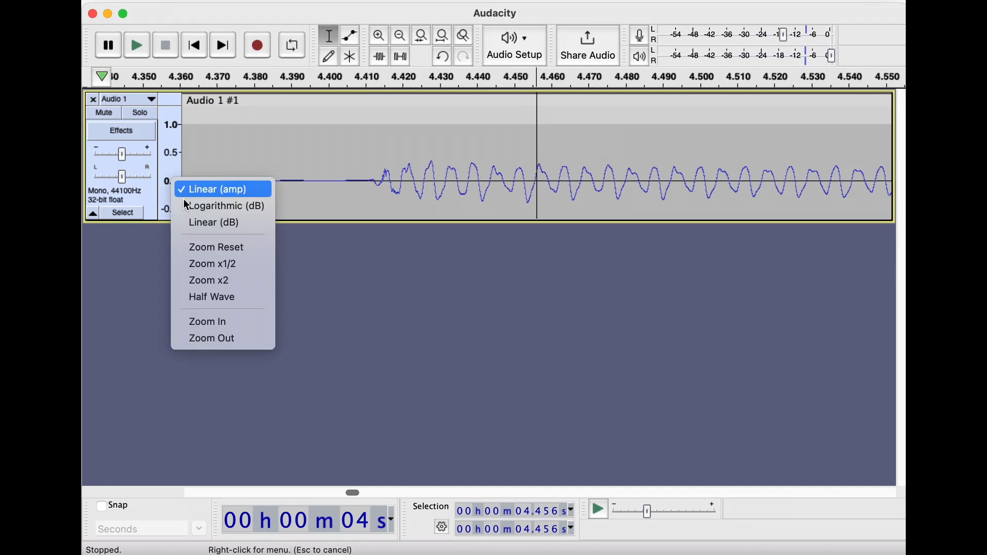
click(203, 323)
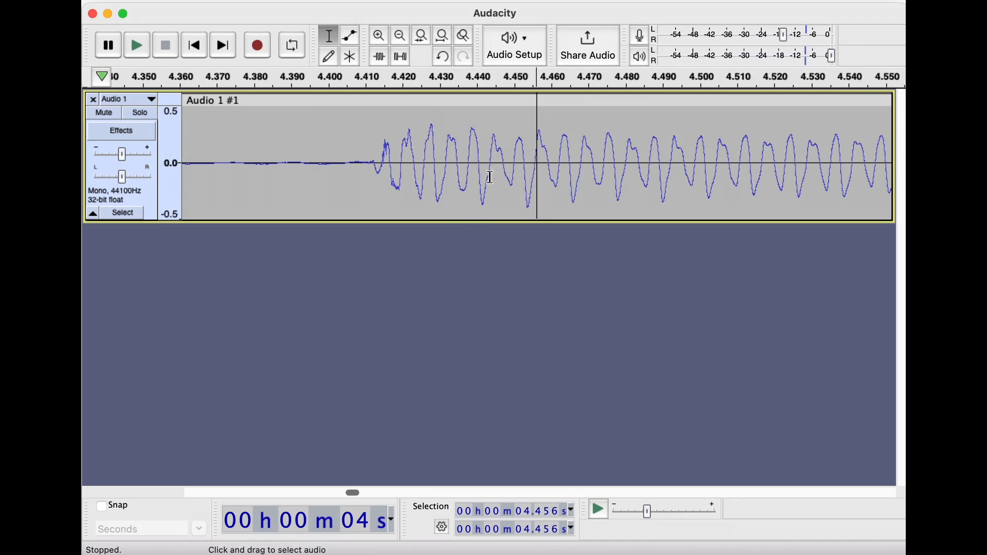
click(382, 35)
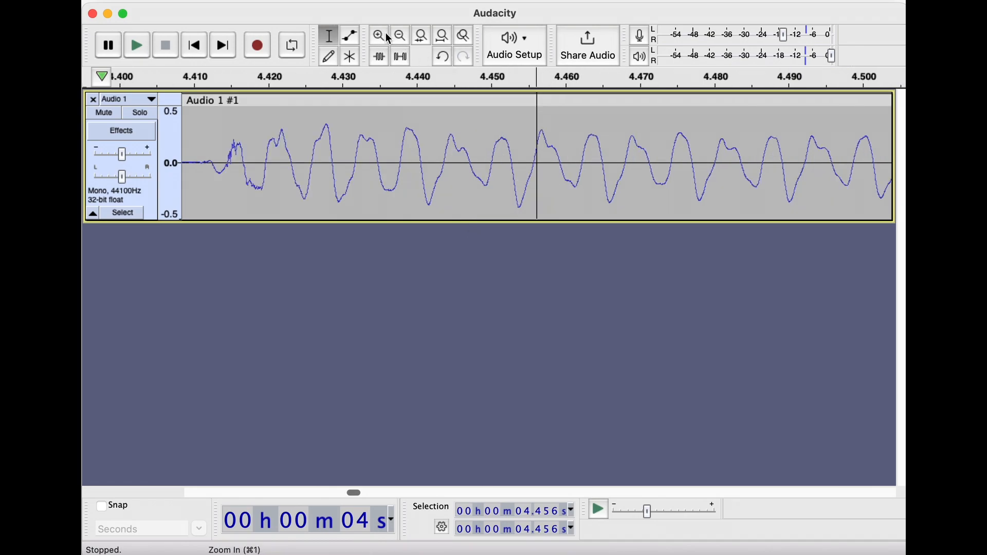
Measure the first note's early oscillations by selecting about 4.420 to 4.426 s, about 4.420 to 4.432 s, and the first span again.
click(227, 191)
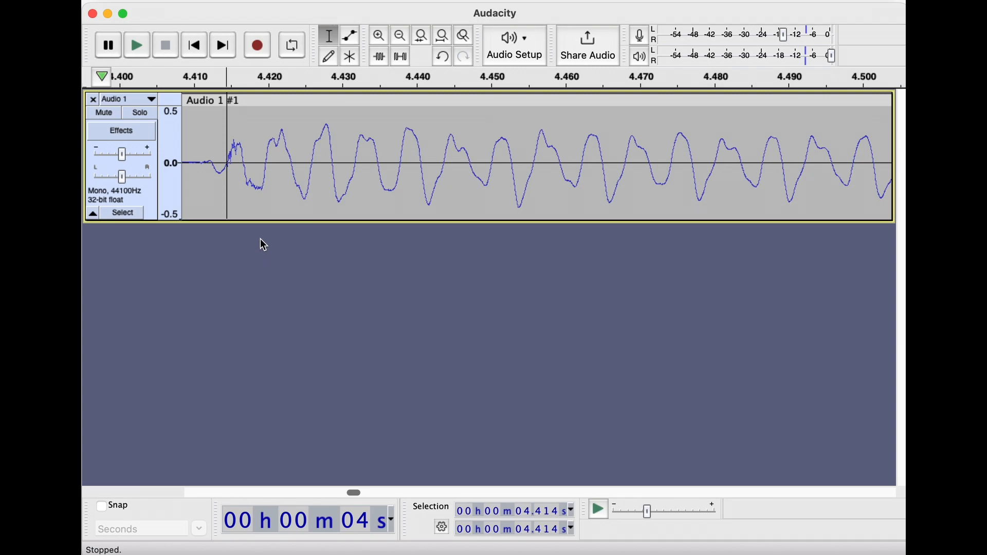
click(267, 167)
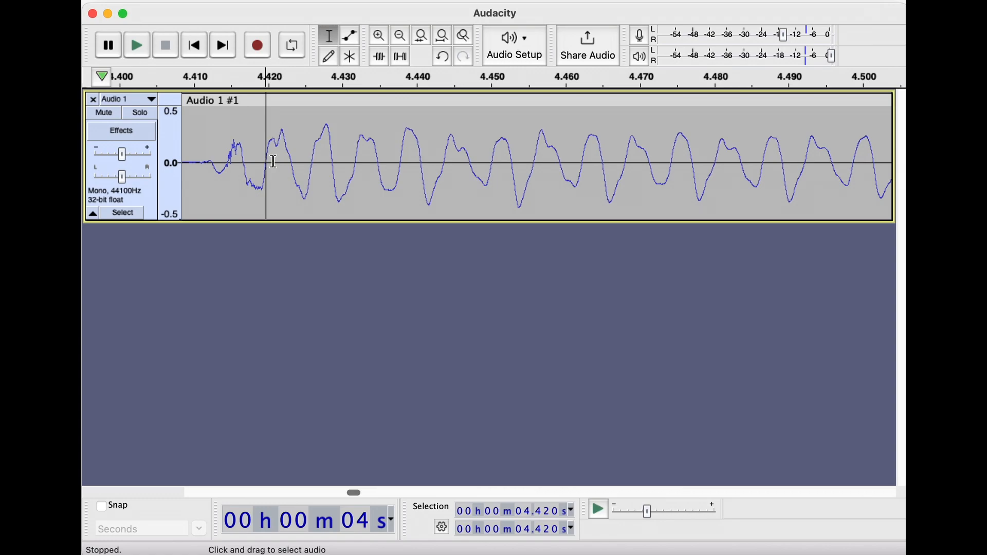
drag(266, 163, 308, 170)
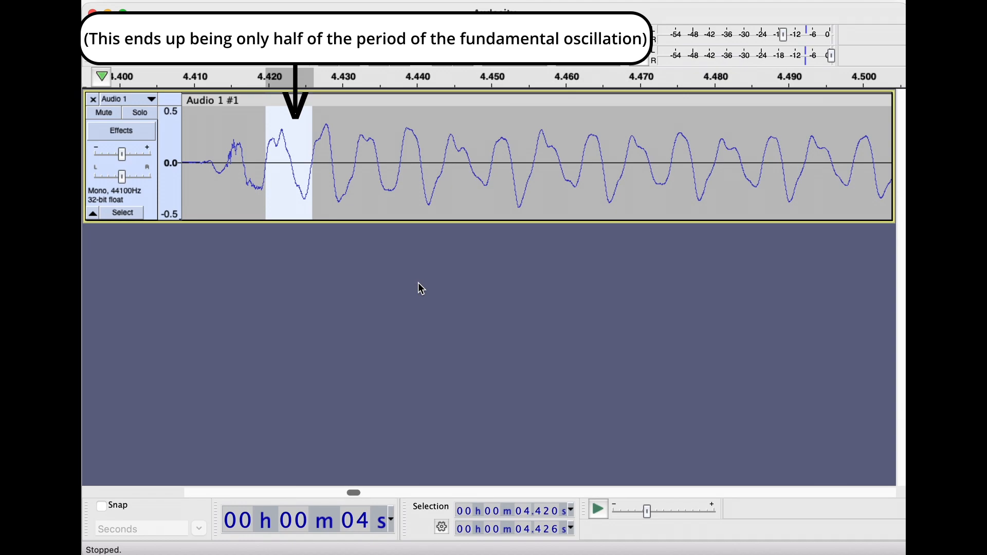
drag(266, 165, 356, 180)
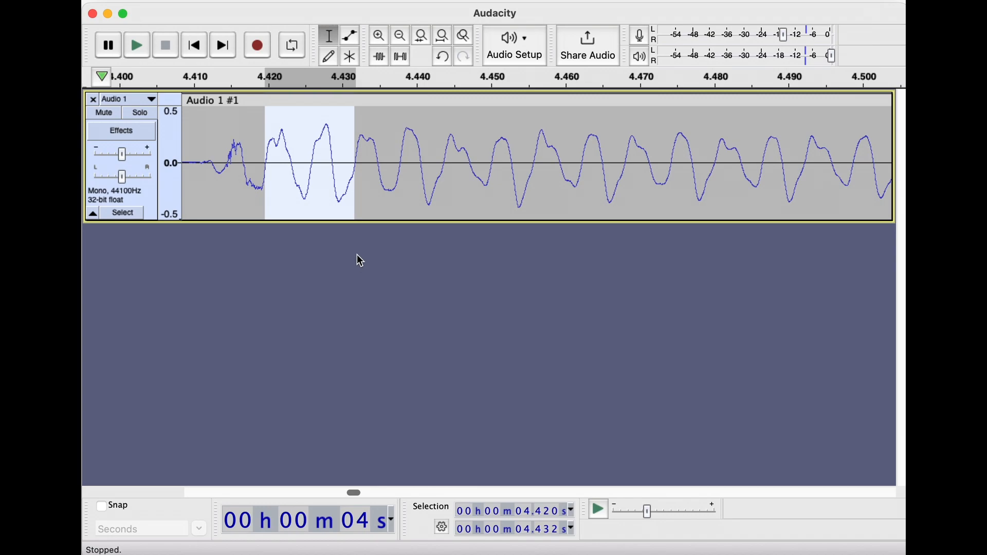
click(238, 164)
drag(265, 165, 313, 176)
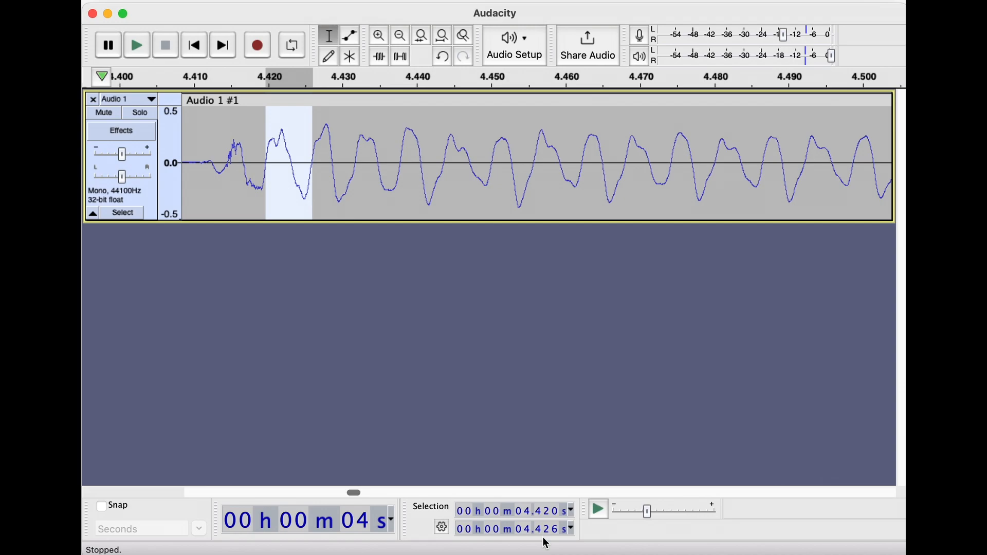
Examine the recording from its beginning up to the first note, selecting about 0 to 3.135 s and placing the cursor at about 0.166 s.
click(276, 187)
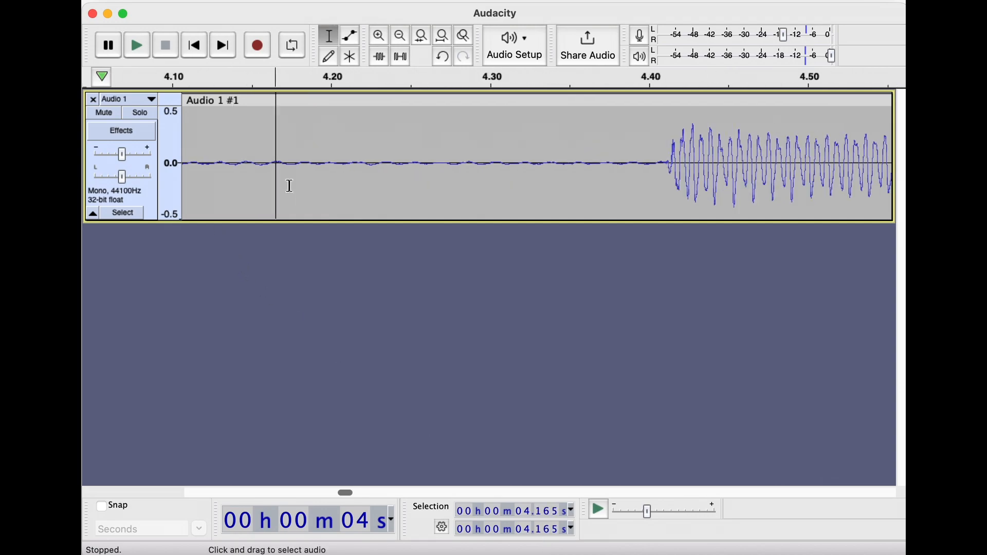
scroll(288, 186, down, 1)
scroll(347, 185, down, 1)
click(301, 182)
drag(301, 182, 130, 141)
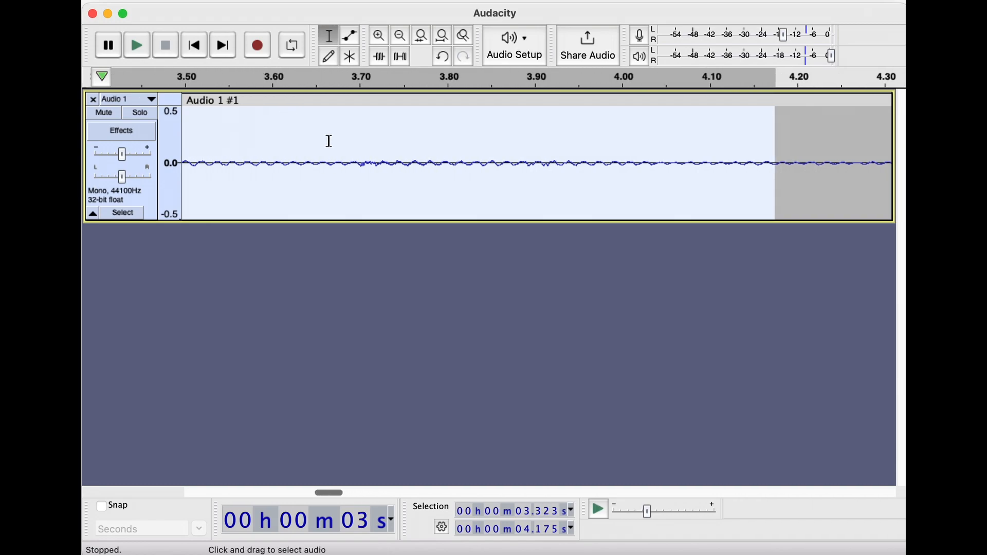
scroll(329, 141, down, 5)
drag(253, 144, 185, 154)
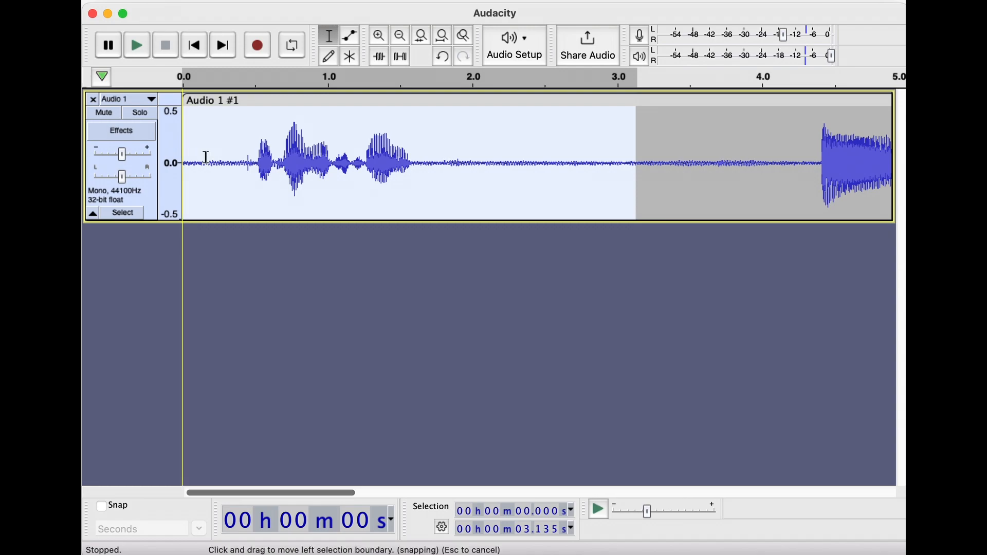
click(229, 155)
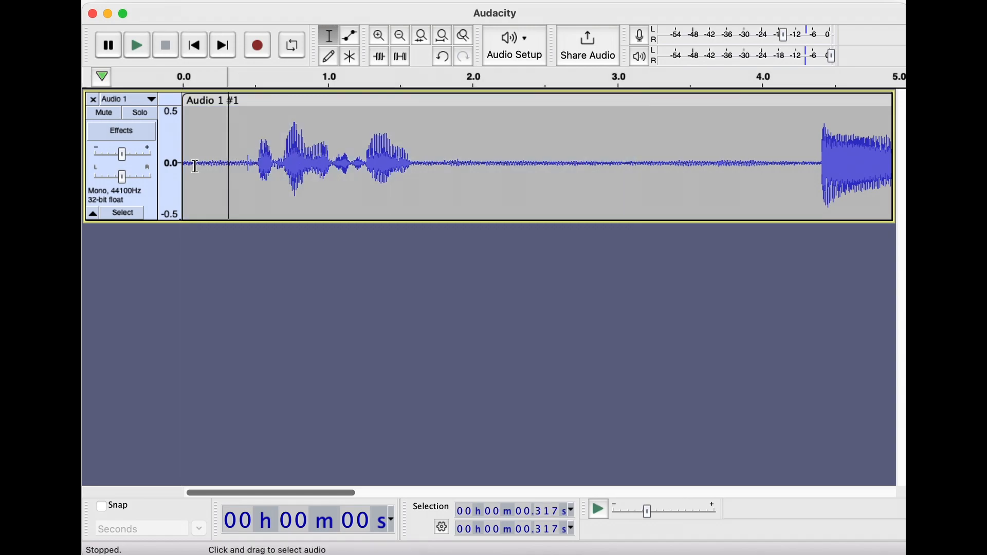
drag(198, 165, 178, 165)
click(207, 158)
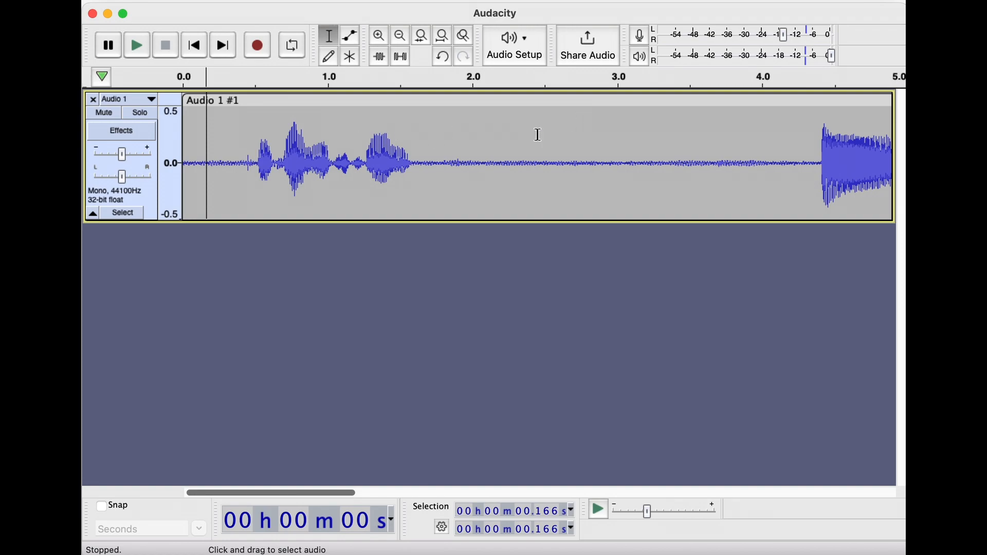
Return to the first note and select its opening portion from about 4.424 to 4.678 s.
scroll(789, 148, right, 5)
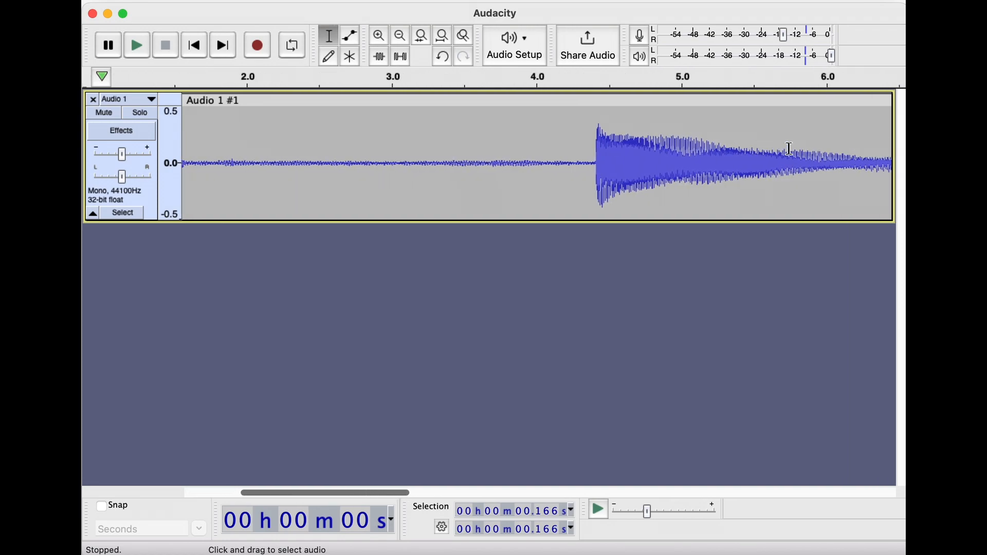
click(598, 163)
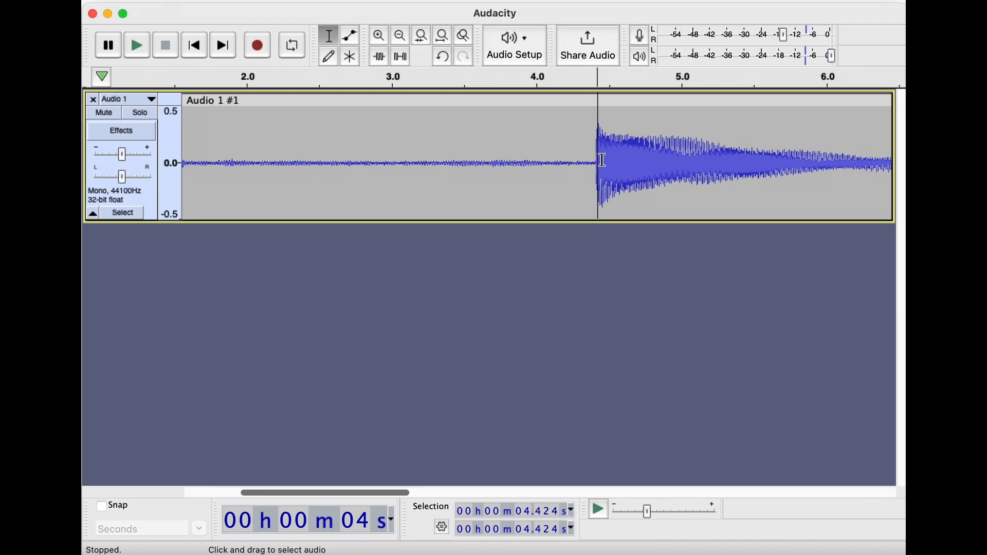
mouse_move(619, 159)
mouse_down()
mouse_move(782, 160)
mouse_move(628, 162)
mouse_up()
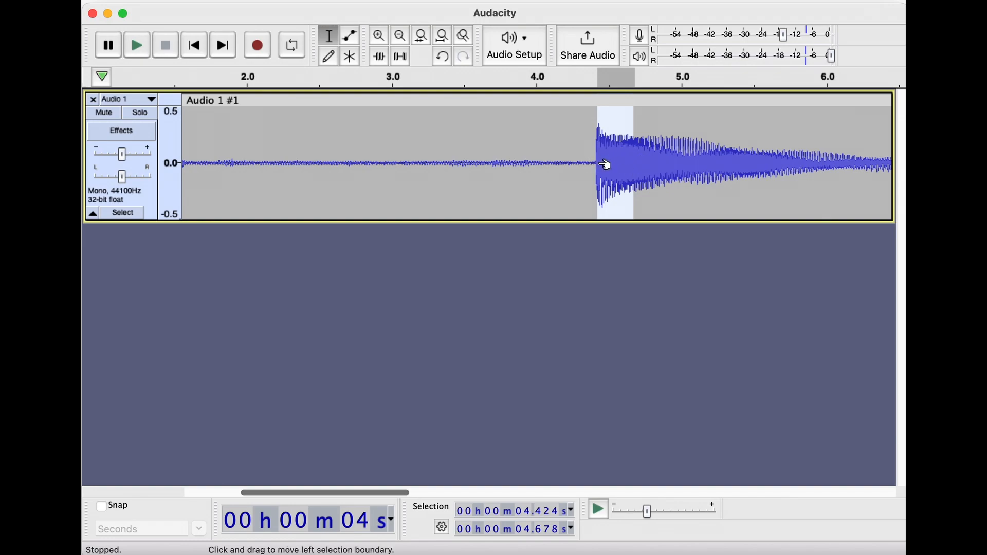
Magnify the note's attack down to individual cycles and select a single oscillation from about 4.426 to 4.432 s.
ctrl+scroll(606, 164, up, 3)
ctrl+scroll(606, 165, up, 5)
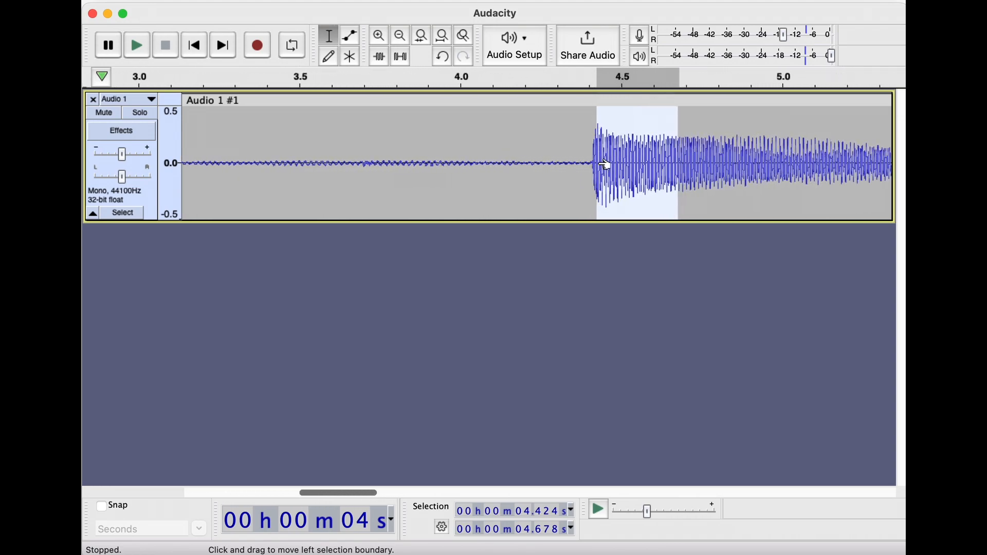
ctrl+scroll(599, 163, up, 12)
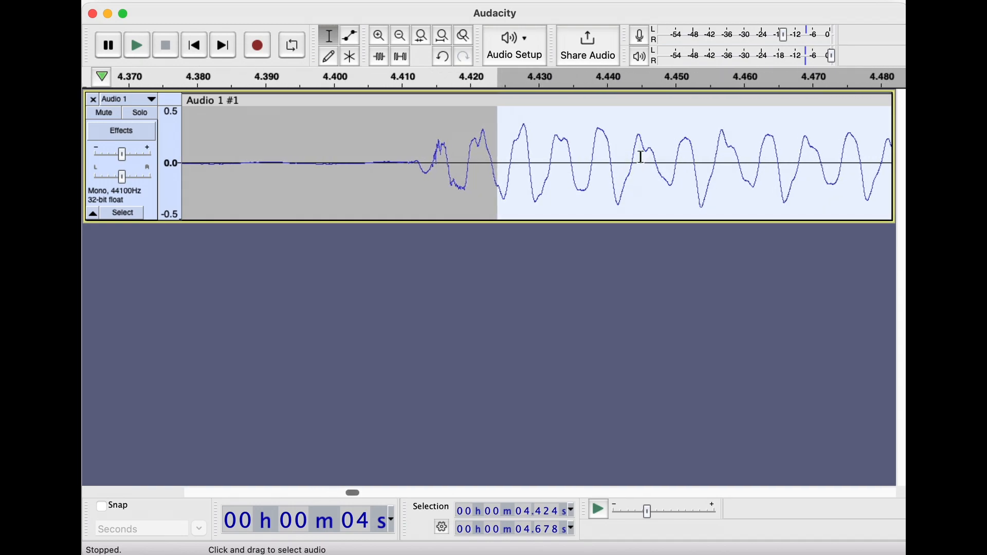
ctrl+scroll(550, 169, up, 2)
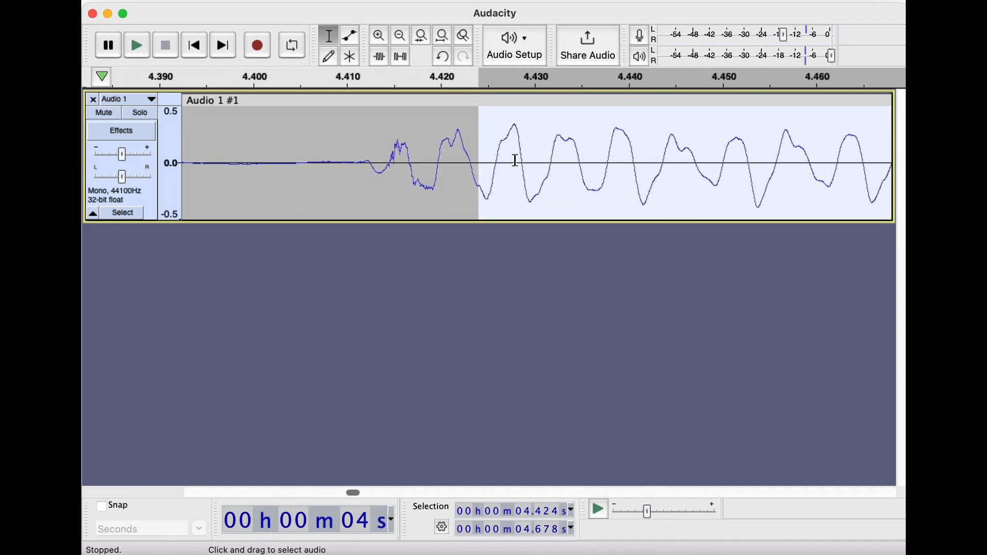
ctrl+scroll(515, 160, up, 1)
click(488, 162)
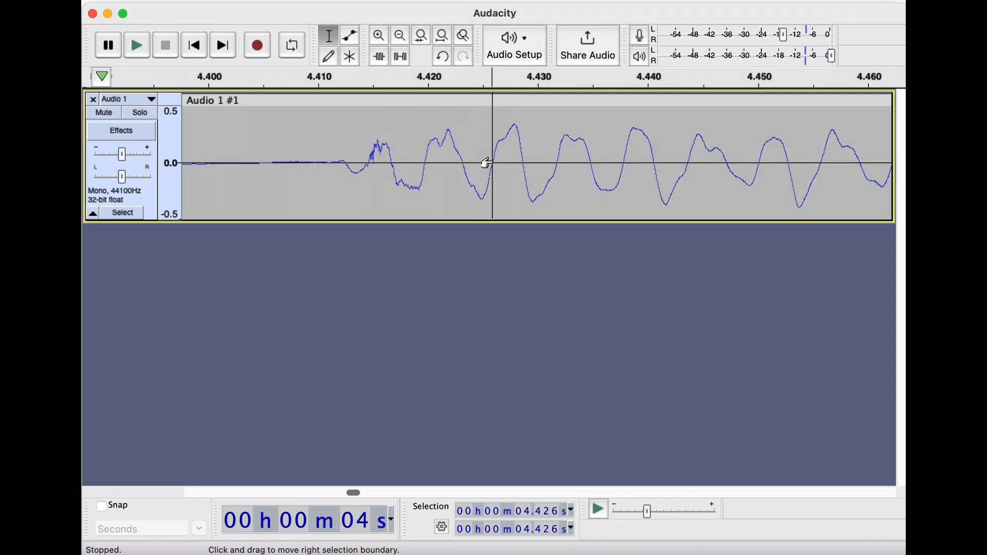
drag(495, 170, 550, 174)
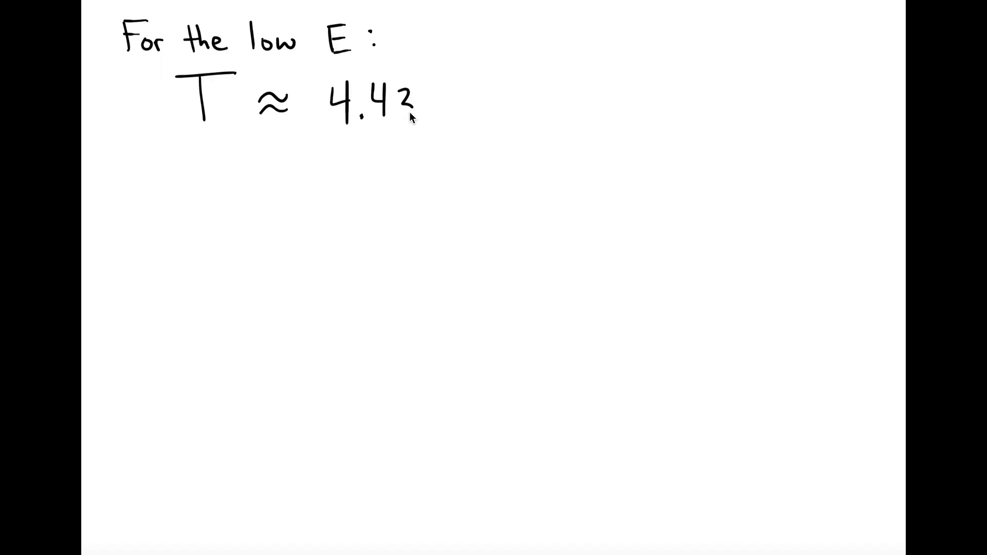
Handwrite the low E period calculation on the blank page: T ≈ 4.432 s - 4.426 s, T ≈ 0.006 s.
drag(472, 104, 464, 118)
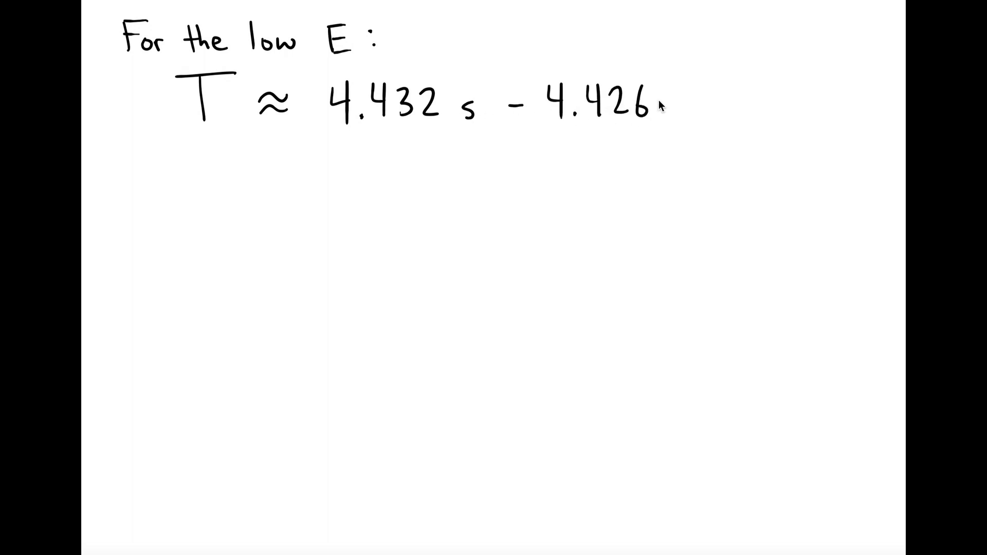
drag(187, 160, 233, 159)
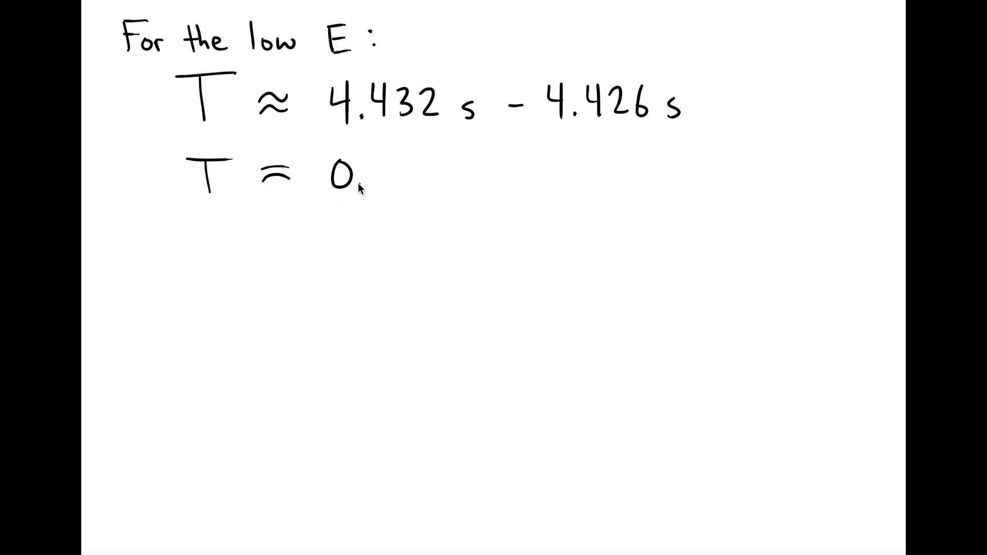
mouse_move(409, 167)
mouse_down()
mouse_move(399, 162)
mouse_move(418, 179)
mouse_move(458, 185)
mouse_up()
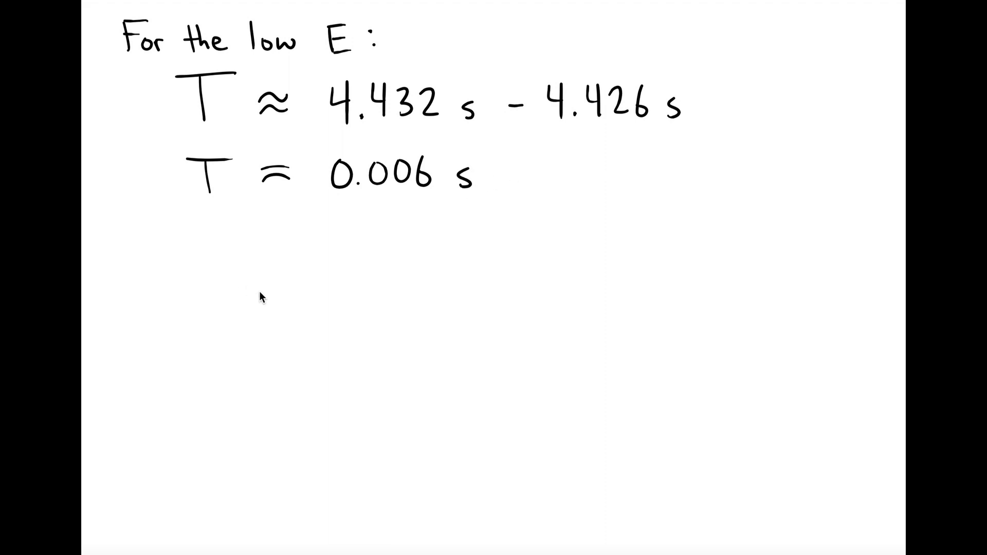
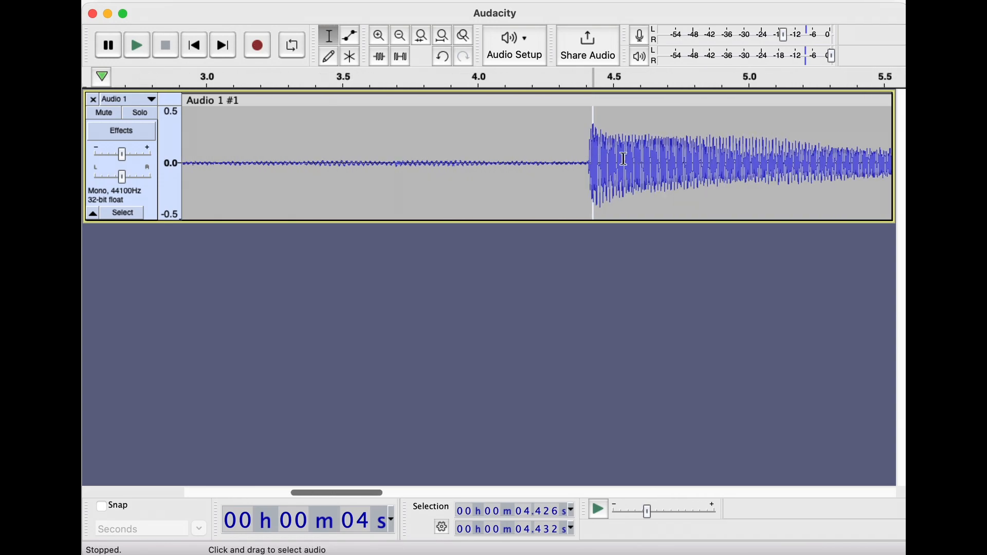
Select the ringing note from about 4.426 to 5.978 s, and magnify its faded tail to select one repeat from about 6.627 to 6.639 s.
scroll(623, 159, up, 2)
drag(594, 155, 721, 154)
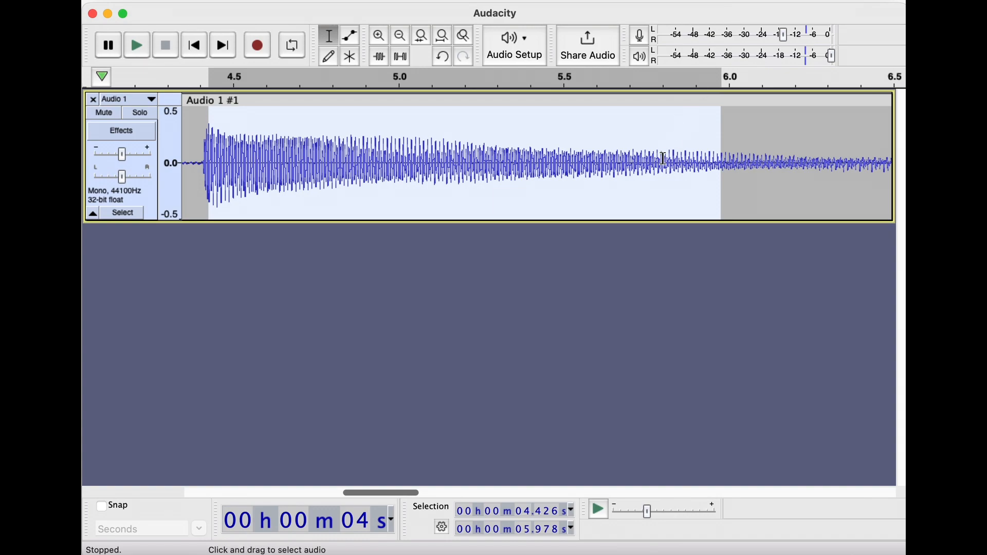
scroll(529, 171, up, 4)
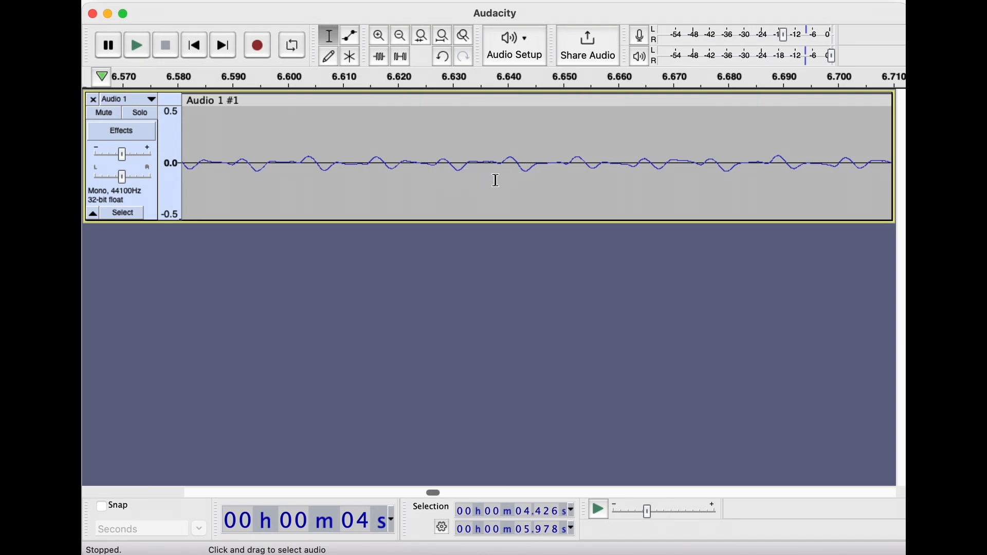
click(437, 169)
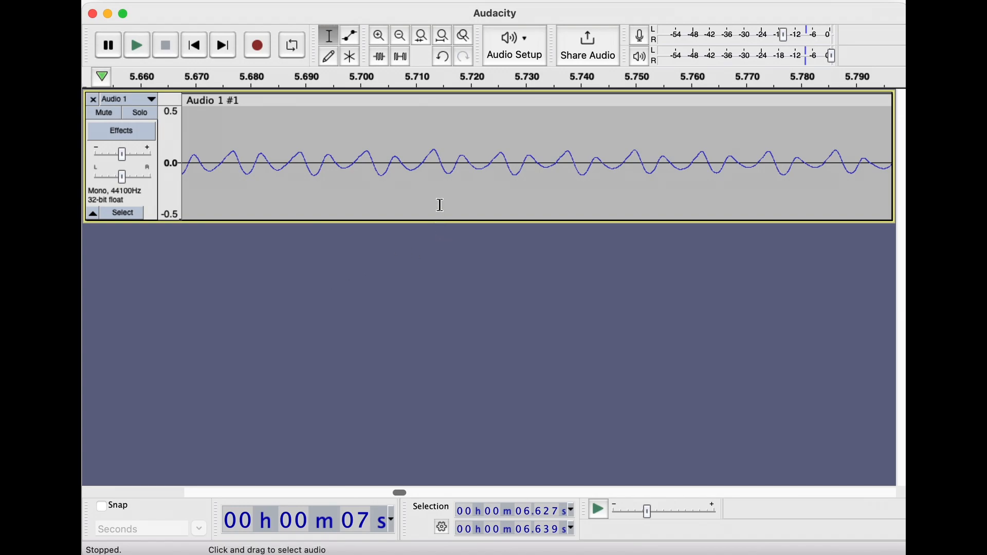
Select the taller oscillation from about 5.712 to 5.718 s and widen the view to show the whole first note.
drag(424, 171, 458, 177)
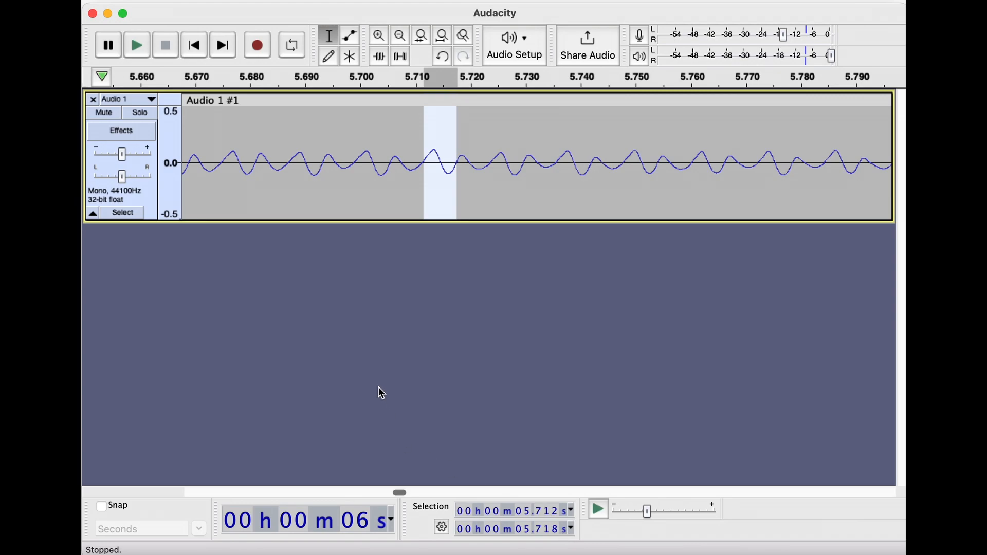
scroll(440, 245, down, 3)
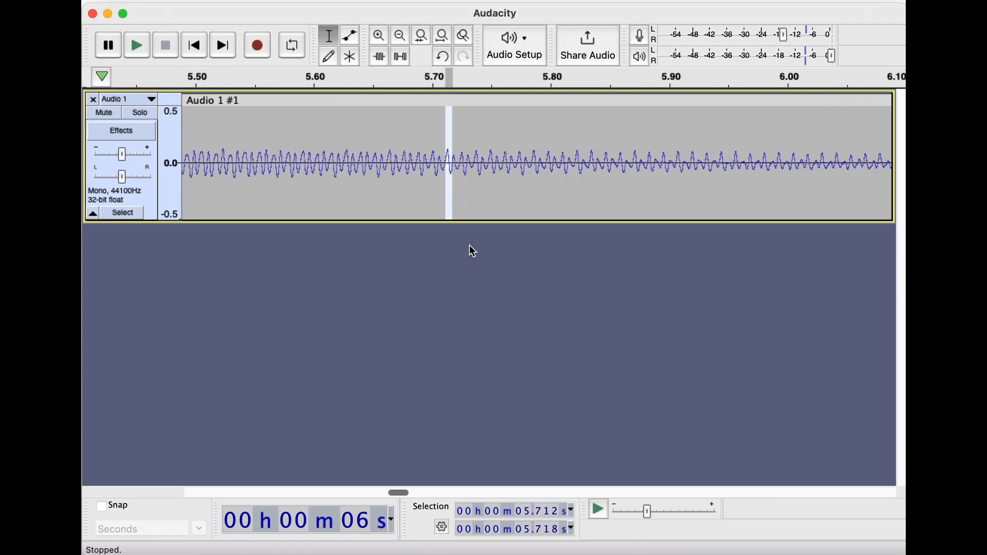
scroll(469, 246, down, 4)
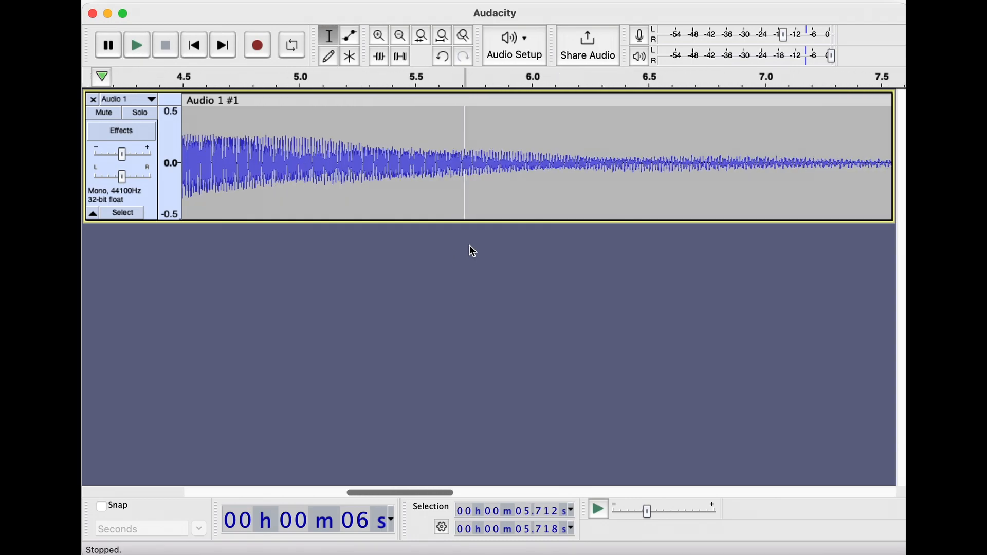
scroll(440, 243, left, 5)
scroll(440, 244, right, 4)
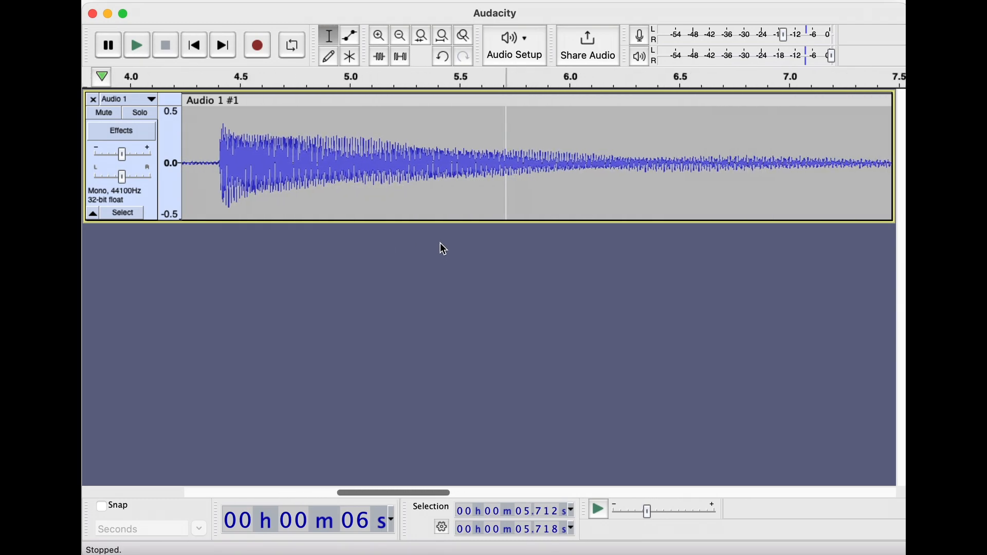
Select the ringing first note from about 4.445 to 6.000 s and plot its spectrum with a size of 1024.
drag(228, 154, 562, 163)
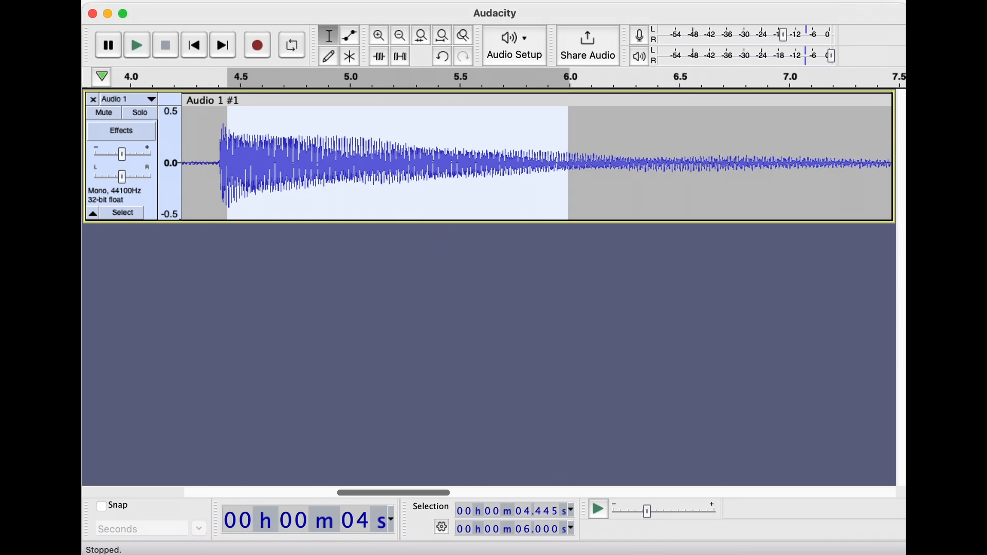
click(471, 0)
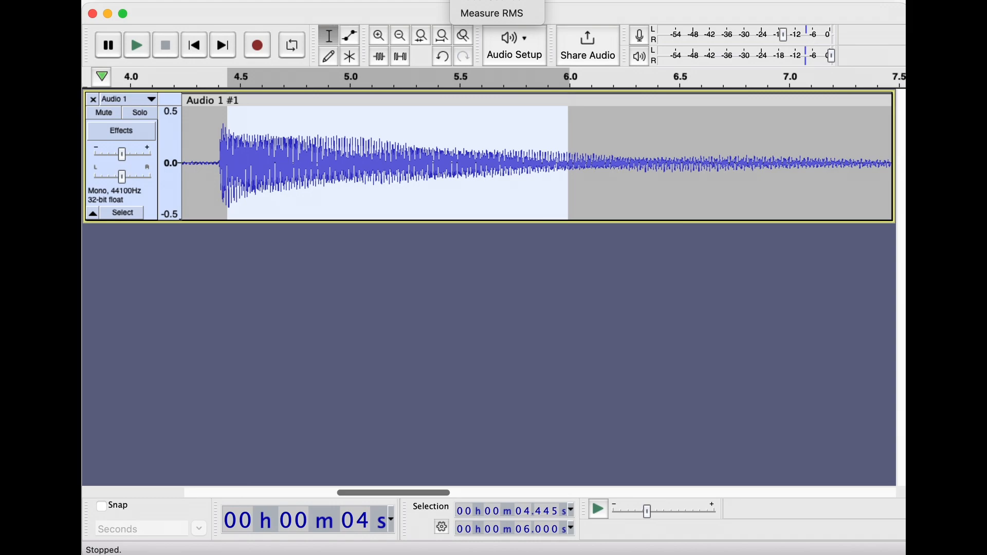
click(486, 0)
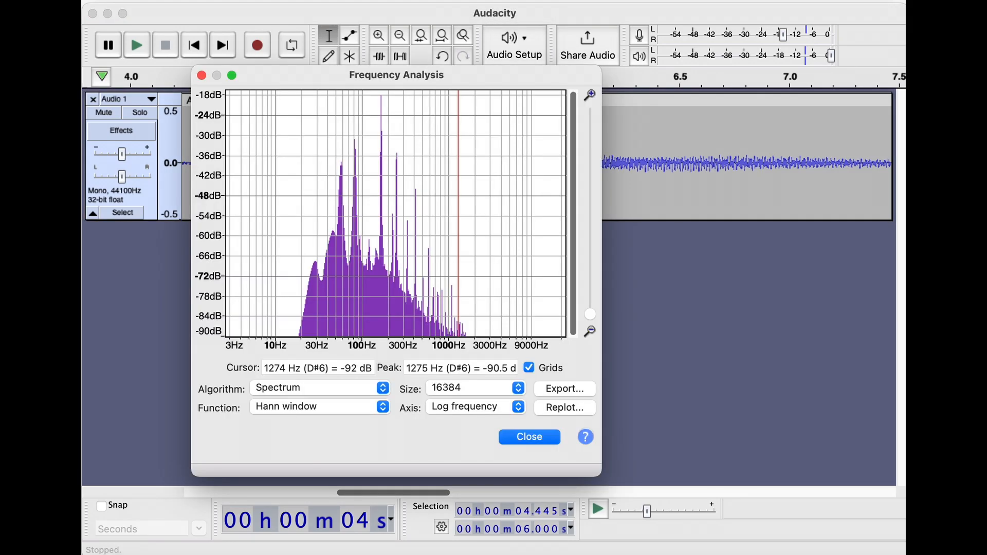
click(491, 387)
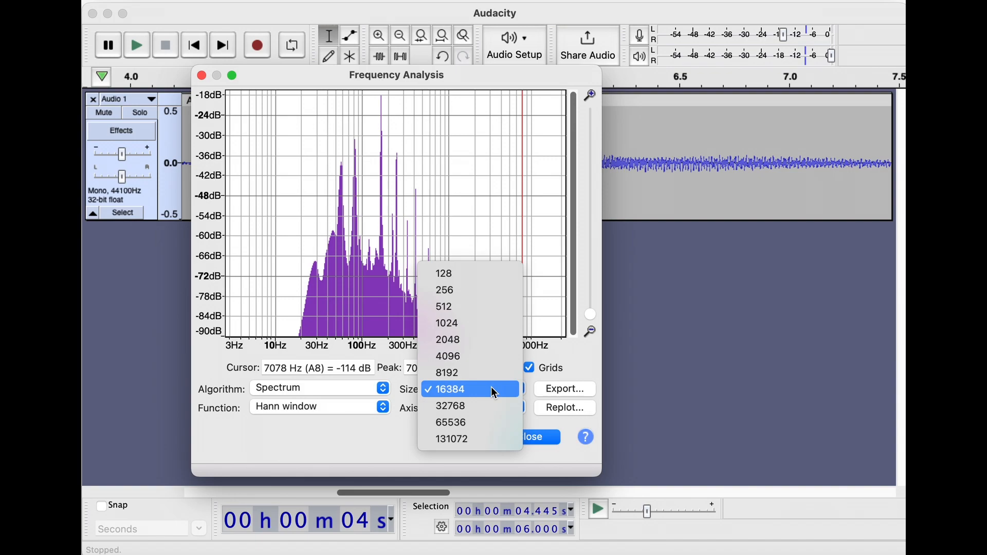
click(492, 325)
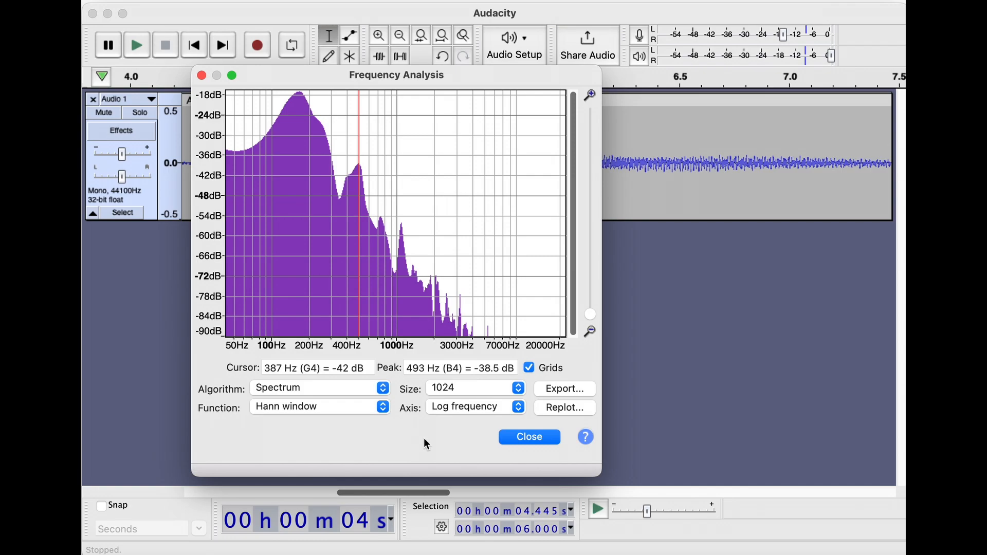
Compare the note's spectrum at sizes 2048, 512 and 4096, examining how the frequency peaks are resolved.
click(519, 389)
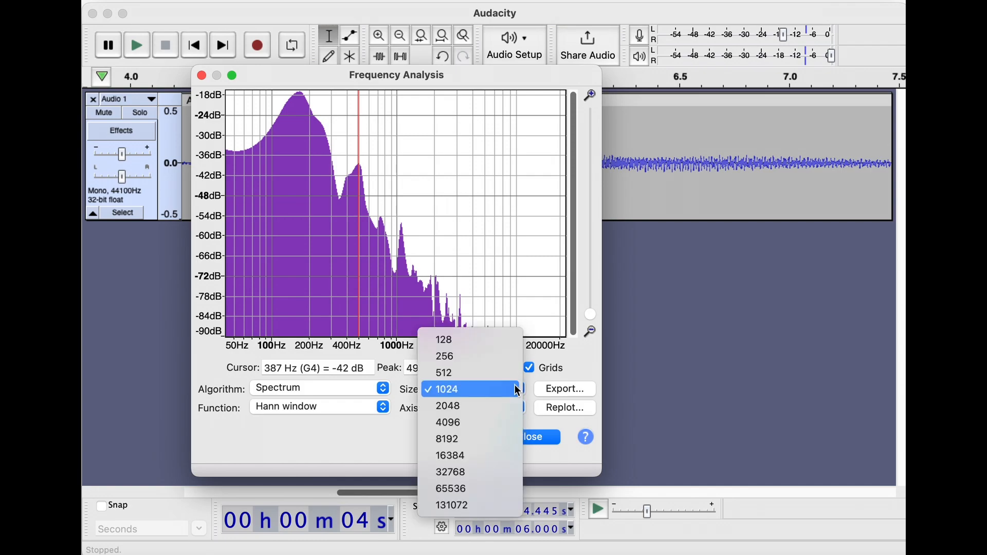
click(466, 406)
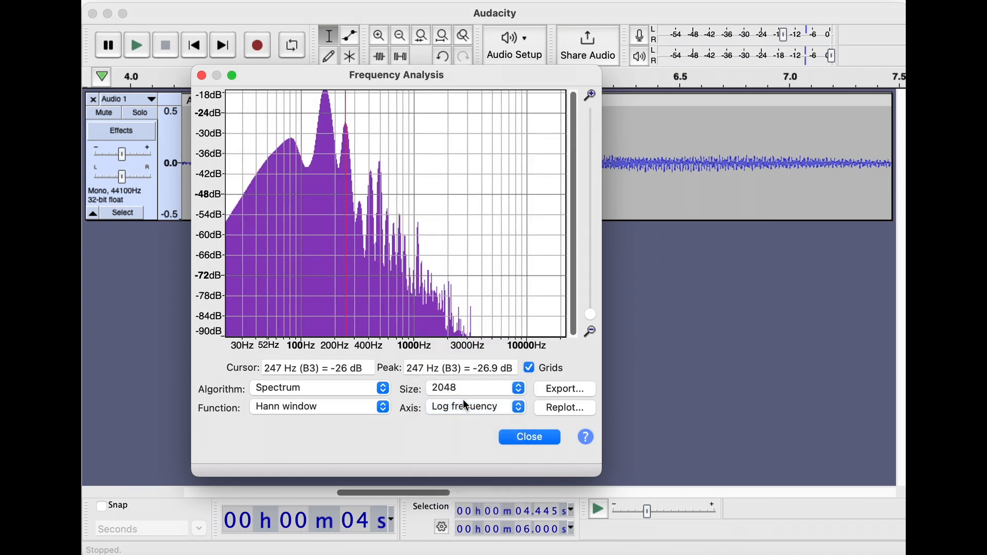
click(512, 395)
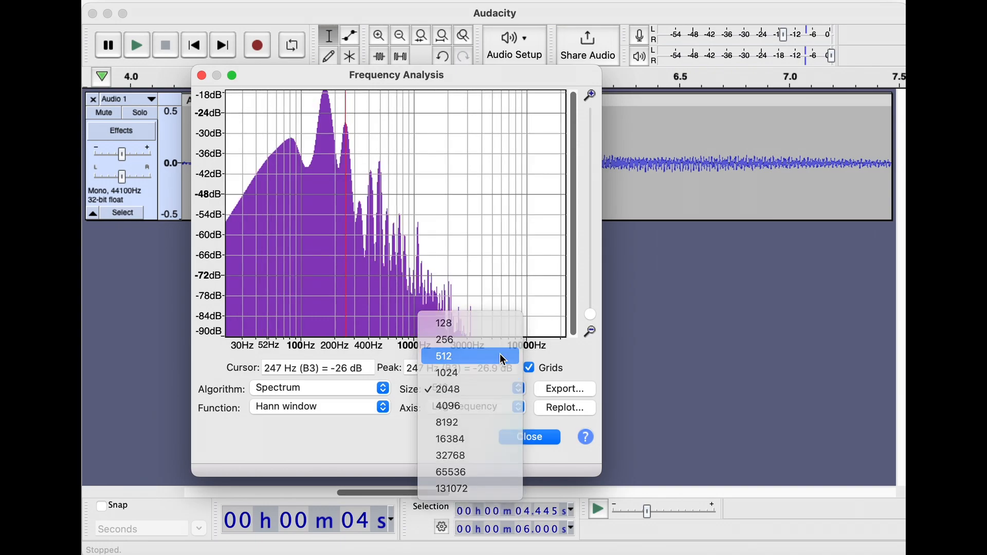
click(500, 354)
click(486, 389)
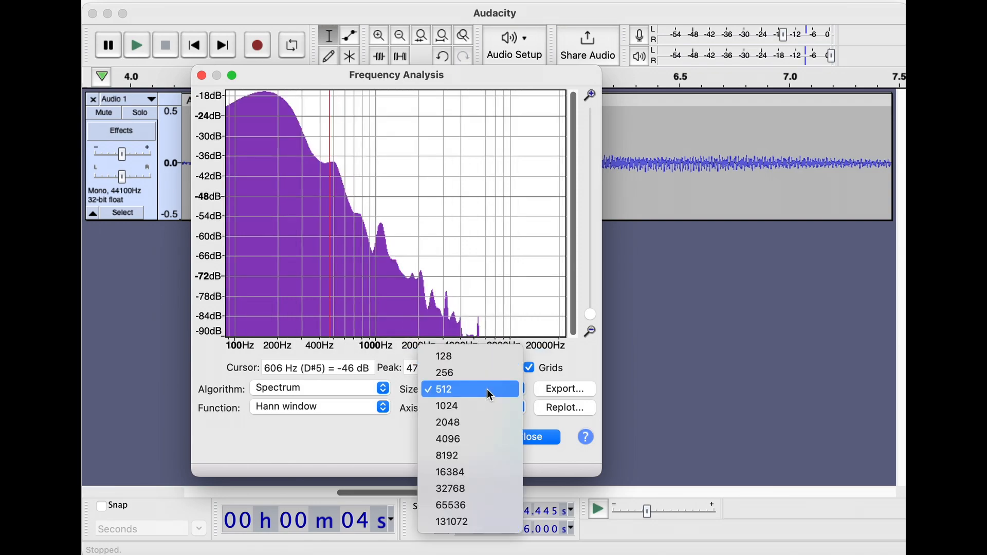
click(477, 441)
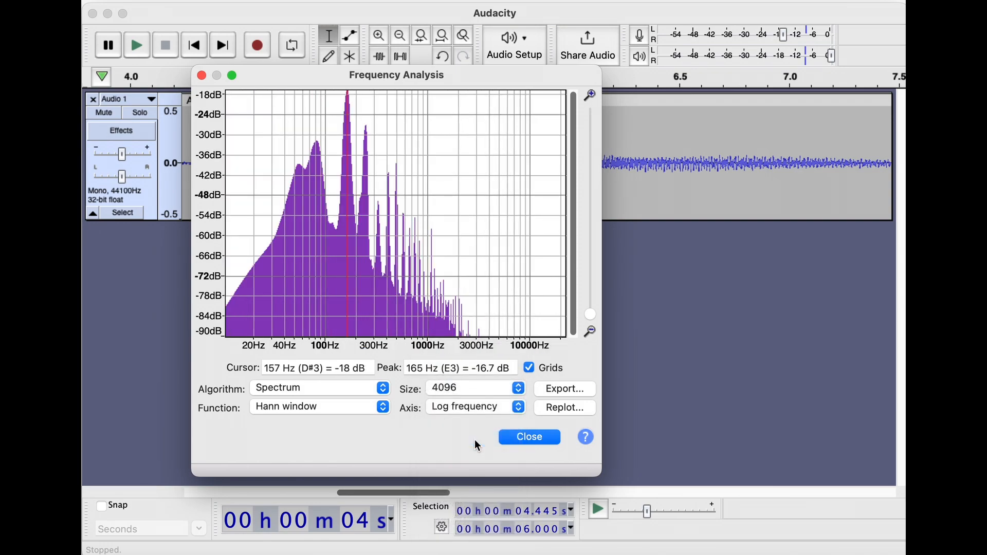
Inspect the strongest peak with the spectrum size at 1024, and set the size to 2048 to examine the lowest peak.
click(502, 393)
click(489, 355)
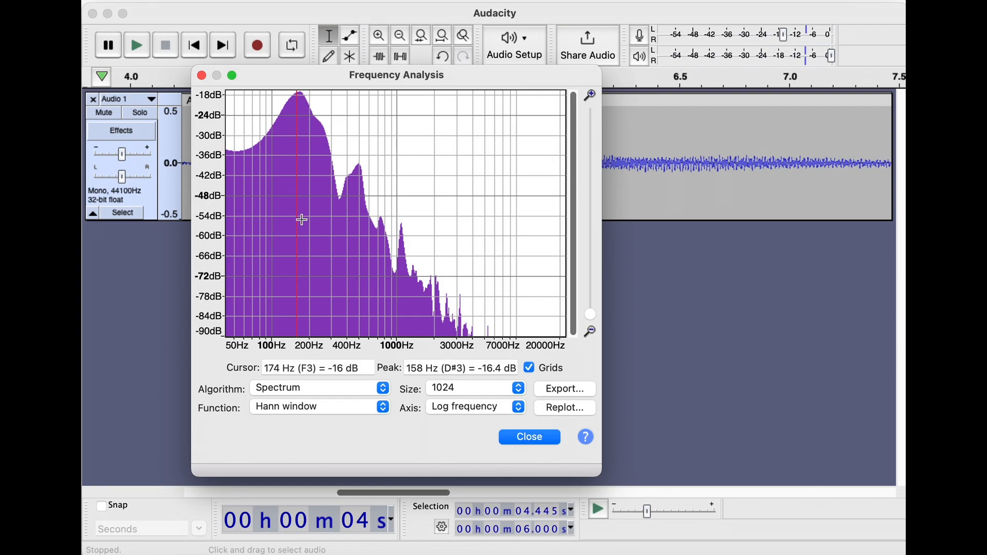
click(482, 390)
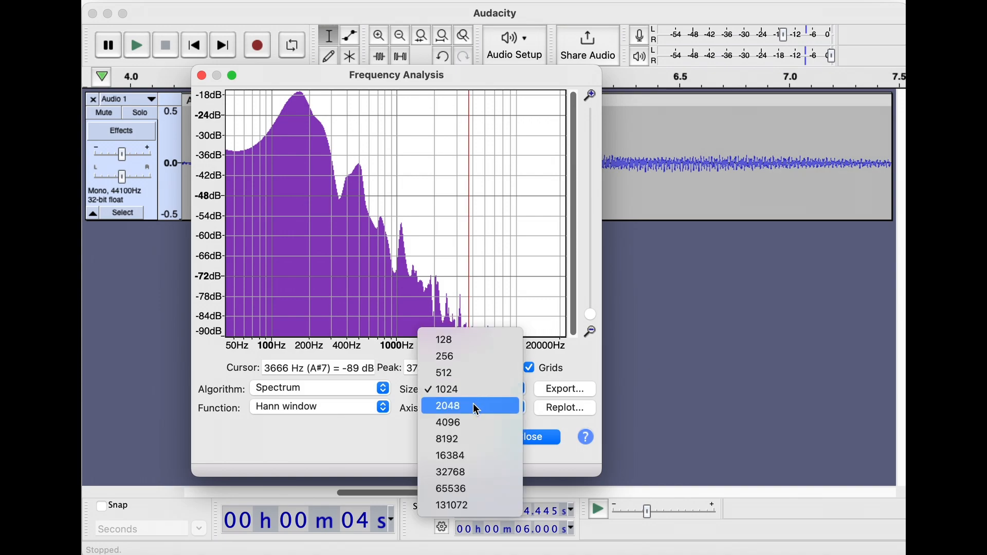
click(477, 406)
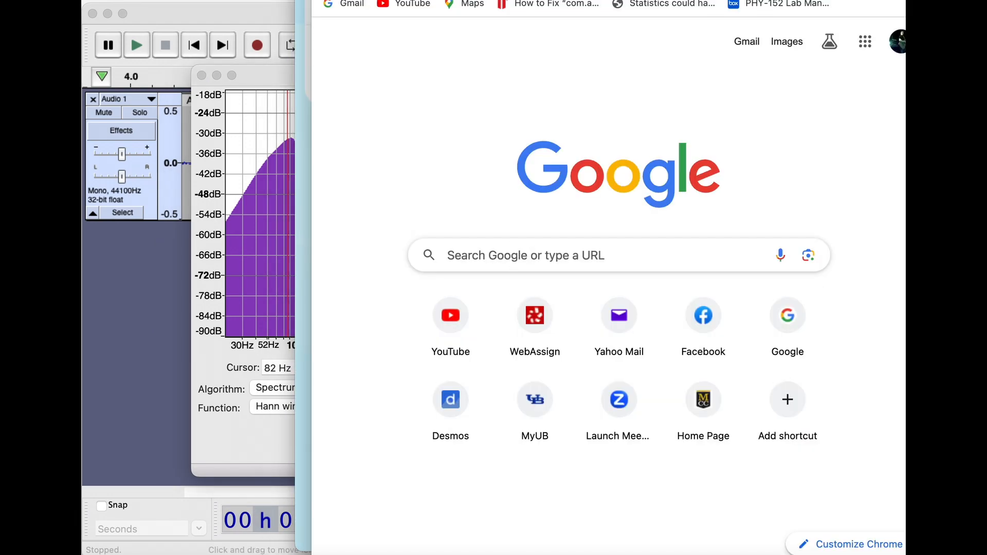
Switch to Chrome, search Google for "frequency of a low E on acoustic guitar" and highlight the low E frequency in the answer.
drag(607, 0, 544, 0)
click(399, 279)
text(frequn)
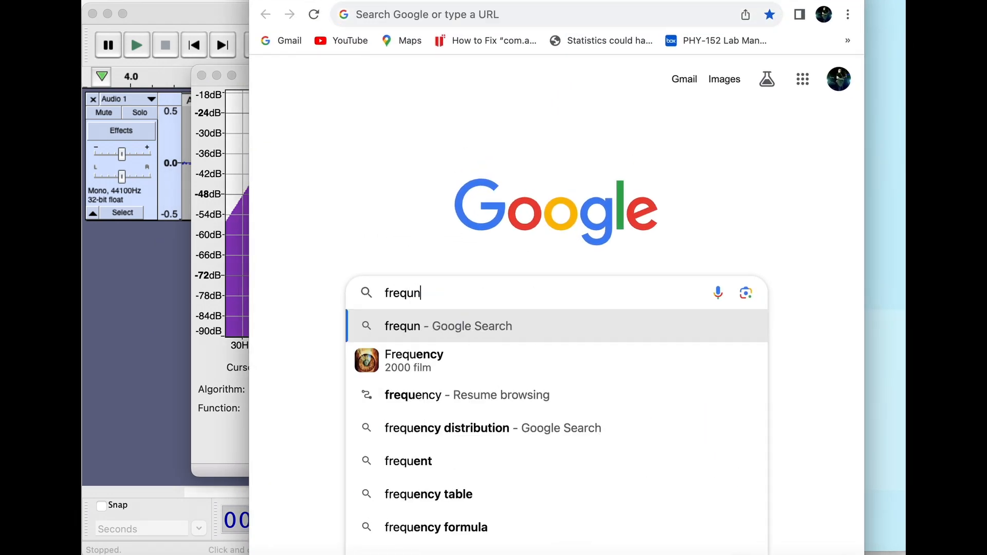
key(BackSpace)
text(ency o)
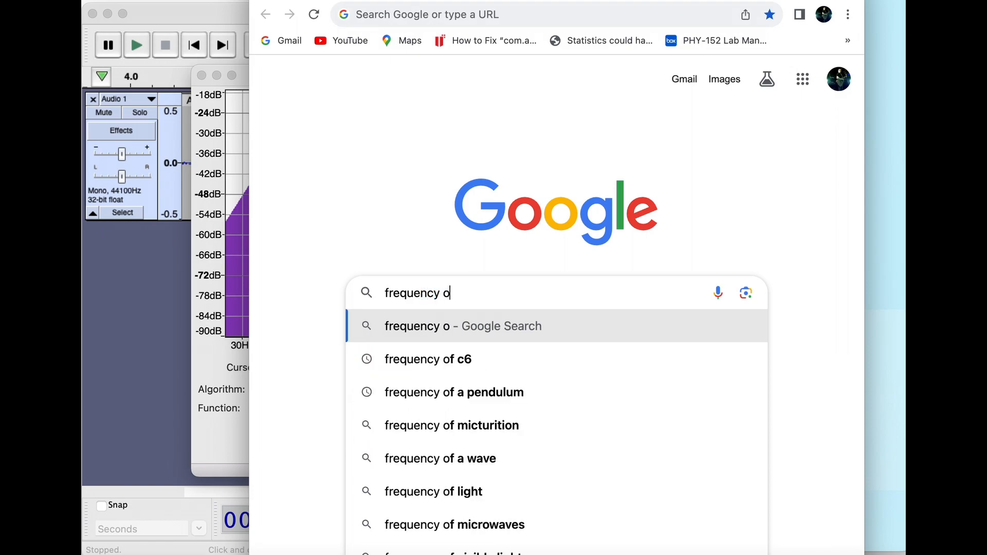
text(f a low E on acoustic)
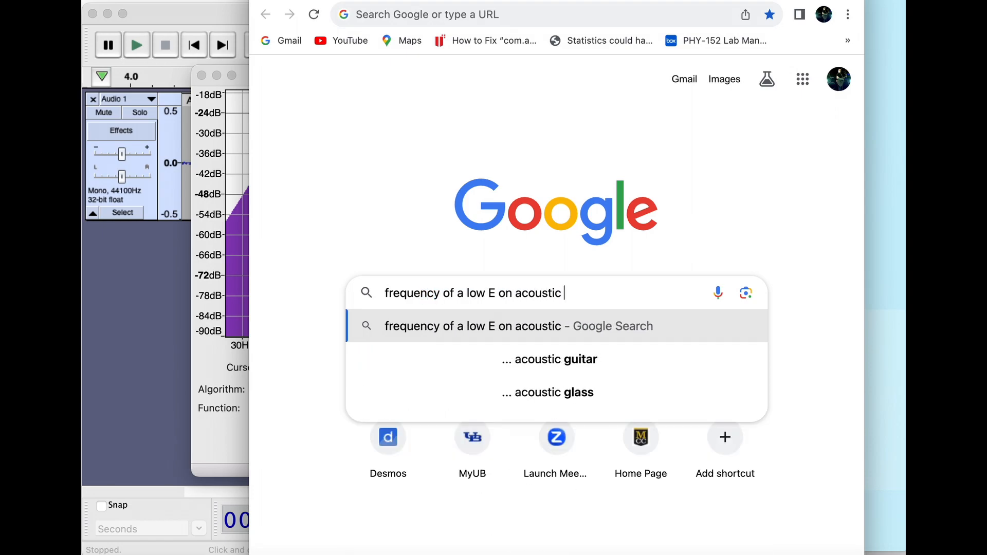
text( guitar)
key(Return)
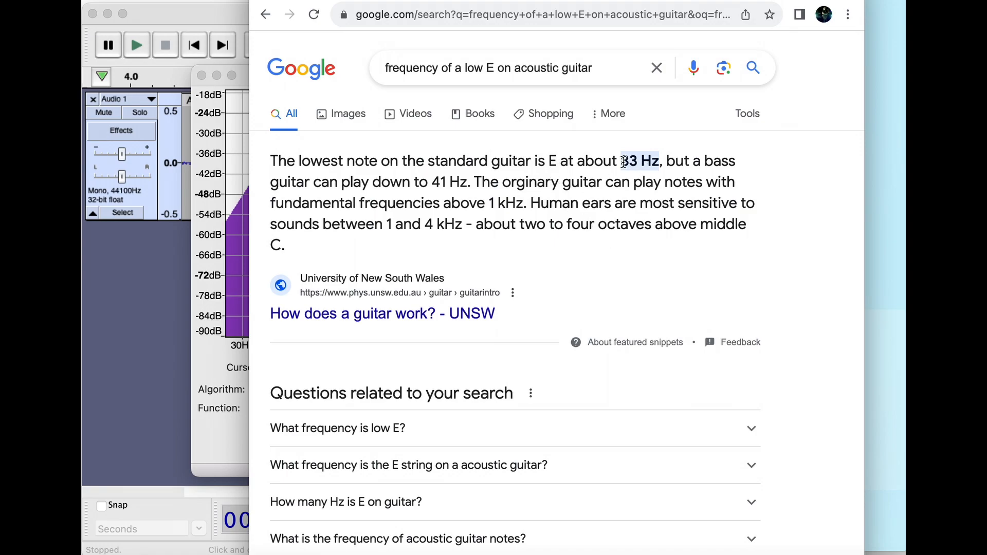
drag(620, 161, 660, 161)
Return to Audacity, examine the spectrum's lowest peaks at sizes 512, 2048 and 4096, and close the frequency analysis.
click(243, 83)
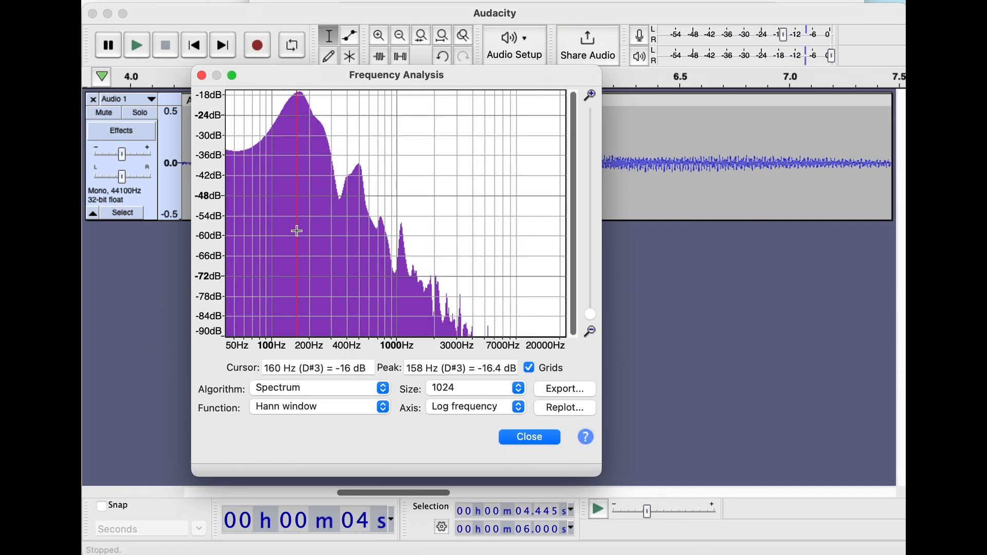
click(472, 389)
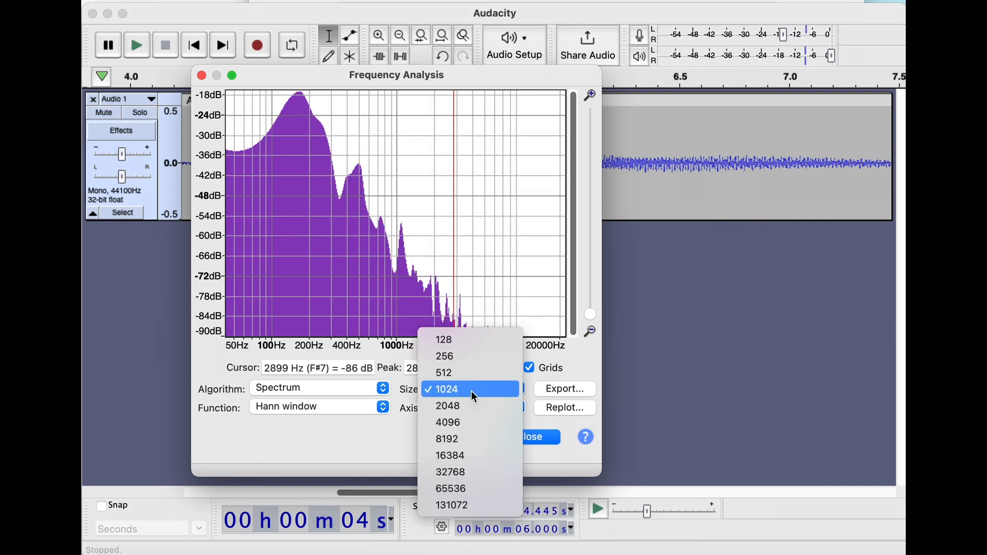
click(480, 378)
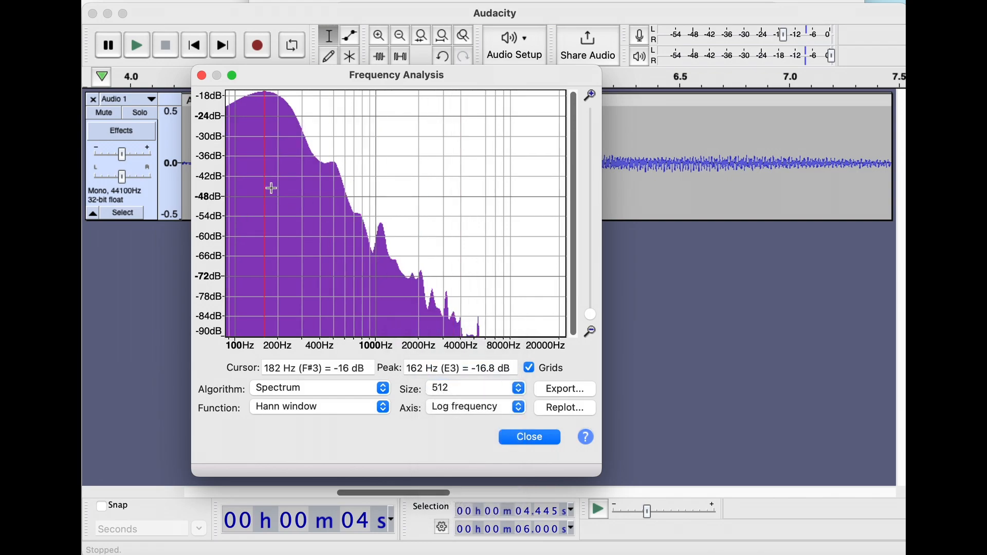
click(488, 389)
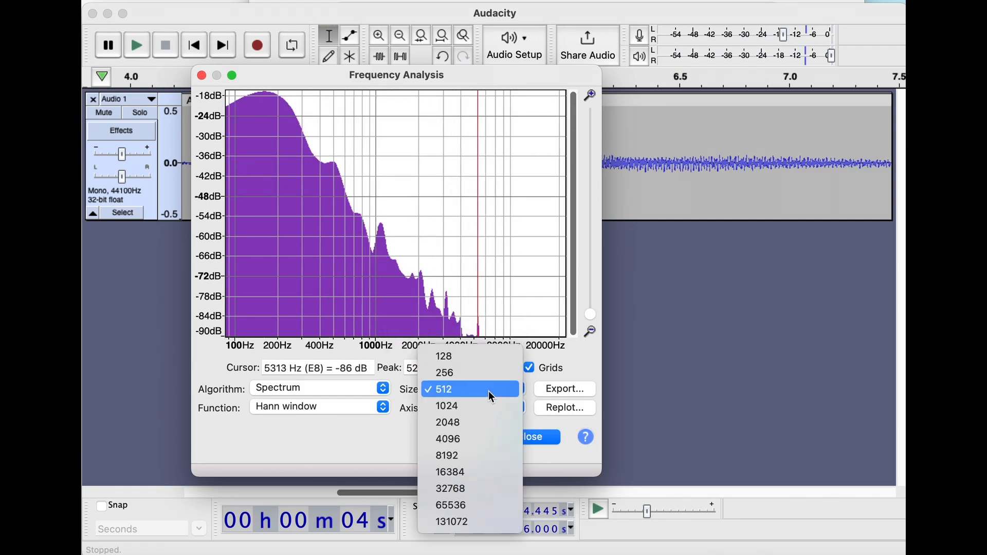
click(489, 425)
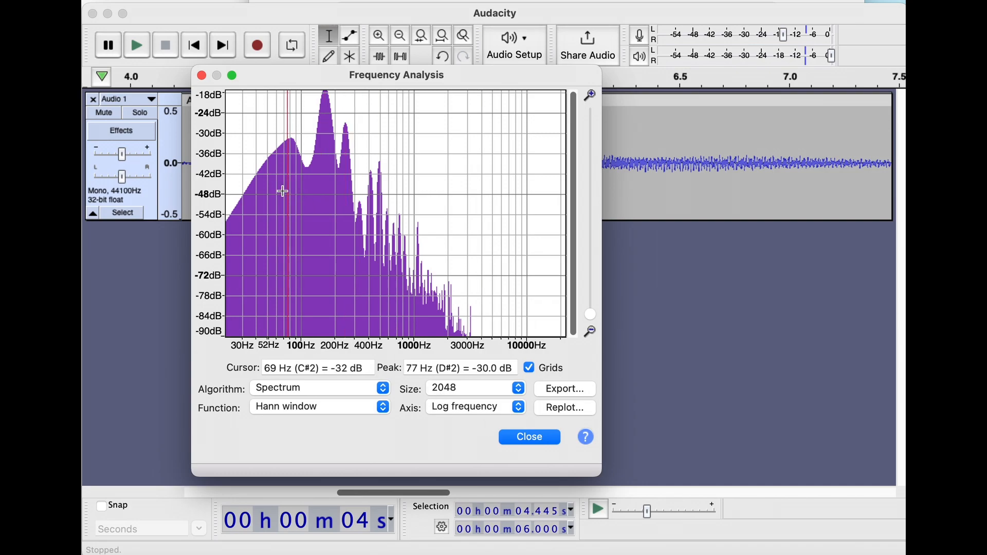
click(489, 388)
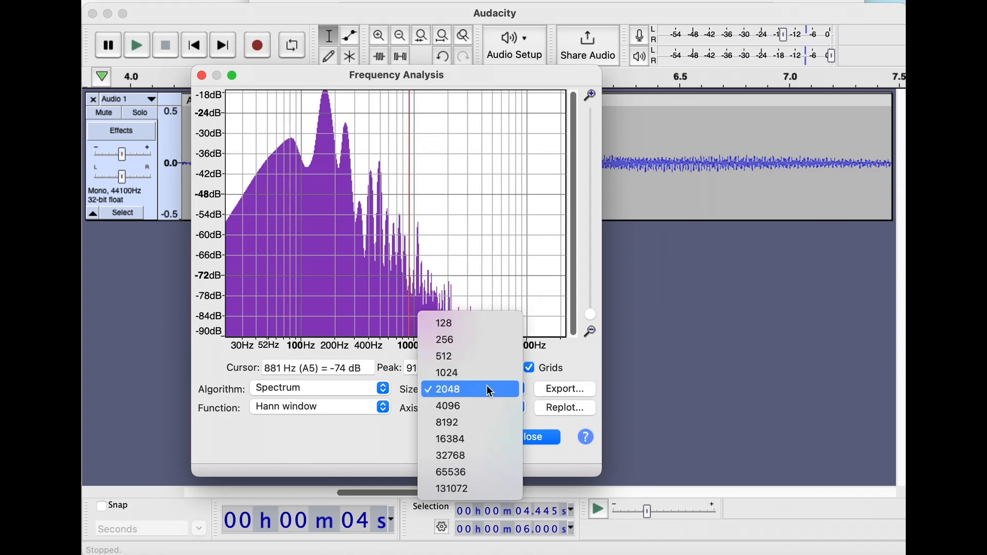
click(489, 406)
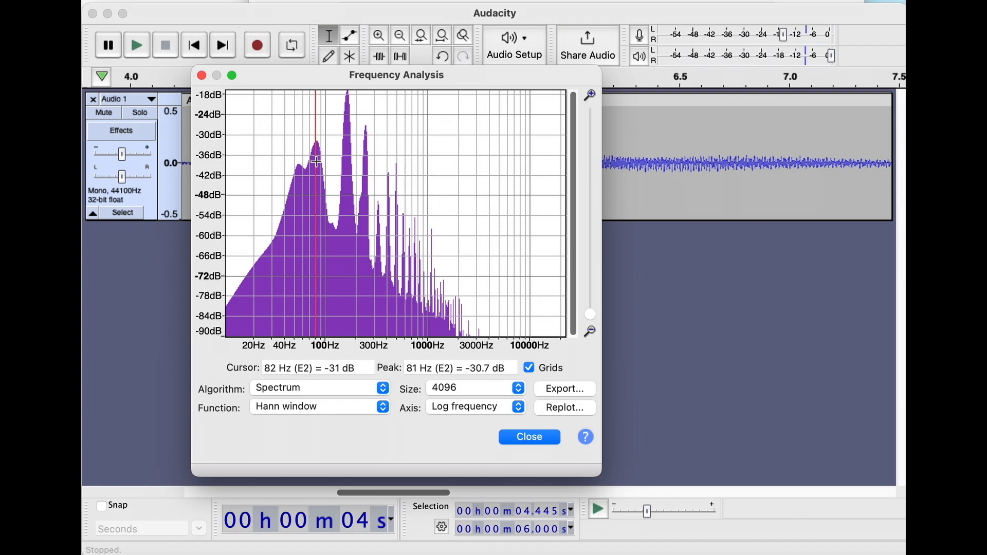
key(Escape)
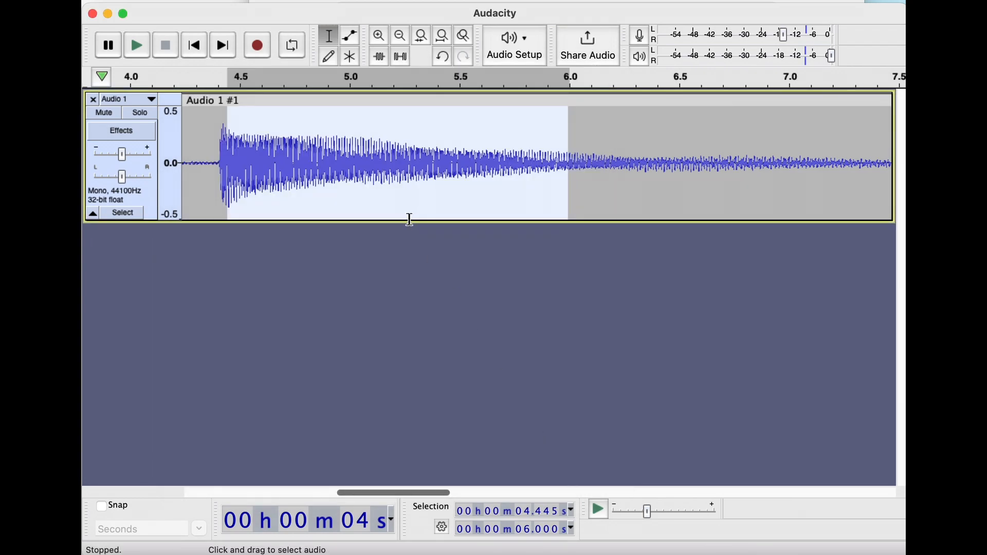
Magnify the waveform around 4.5 s down to individual cycles and examine the repeating pattern following the note's attack.
click(239, 173)
scroll(234, 173, up, 3)
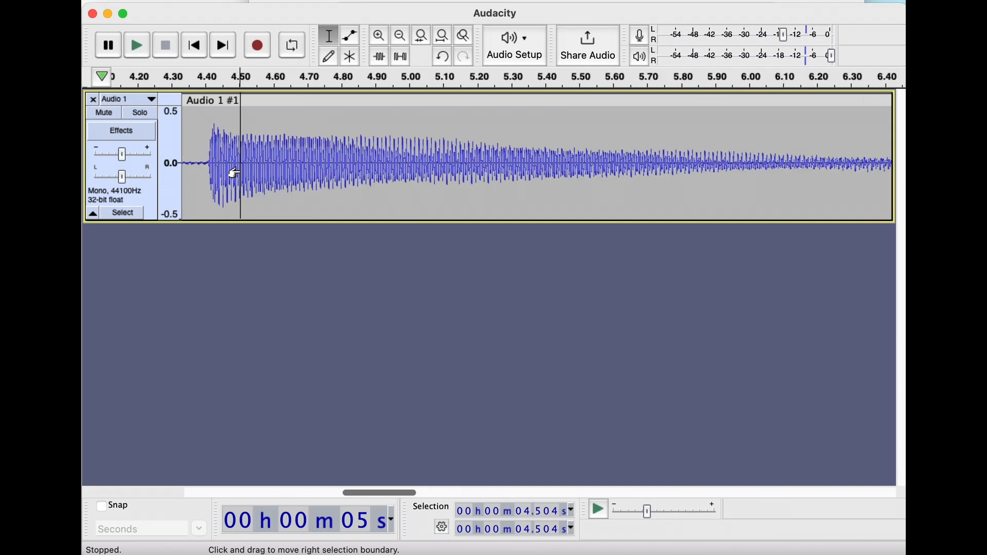
scroll(234, 173, up, 9)
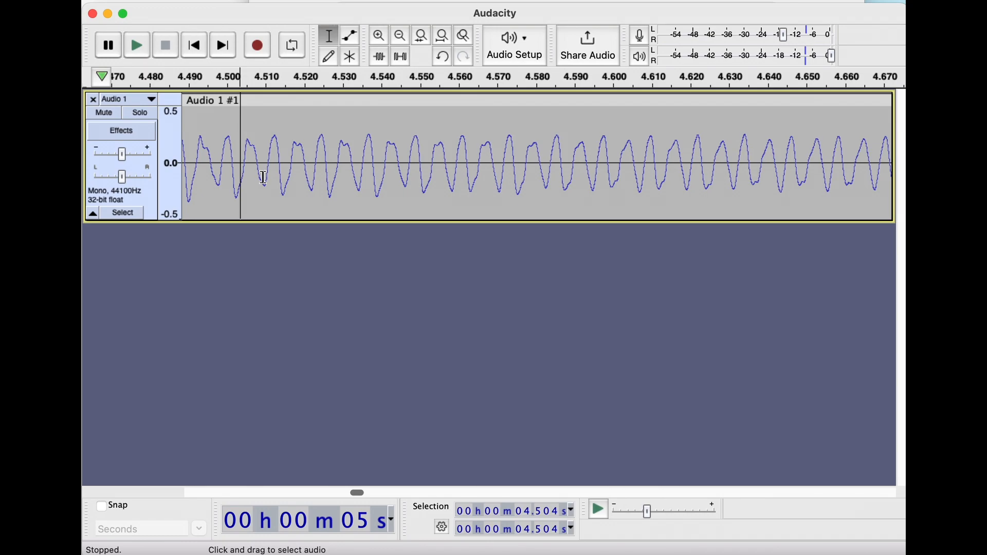
click(246, 175)
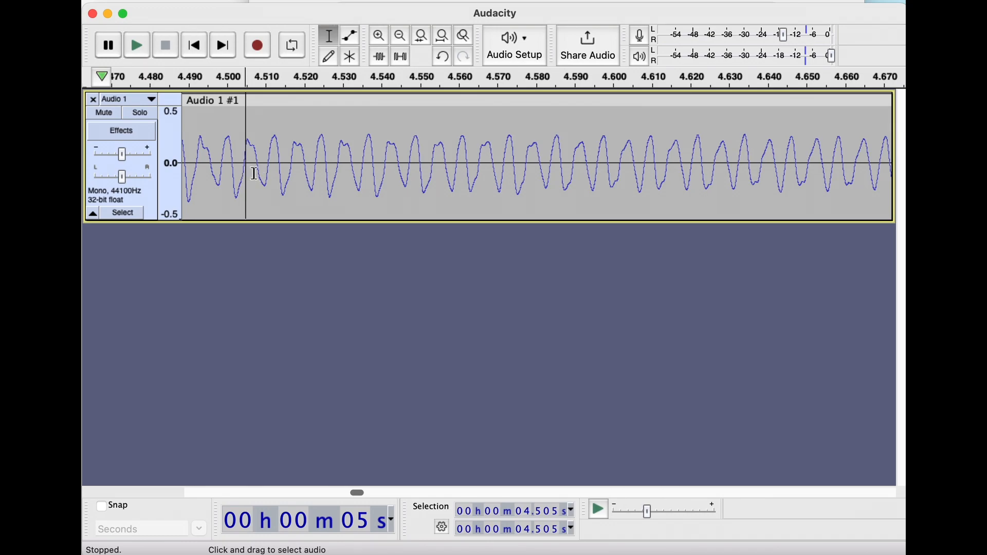
scroll(254, 174, left, 5)
scroll(254, 174, right, 5)
scroll(254, 174, left, 3)
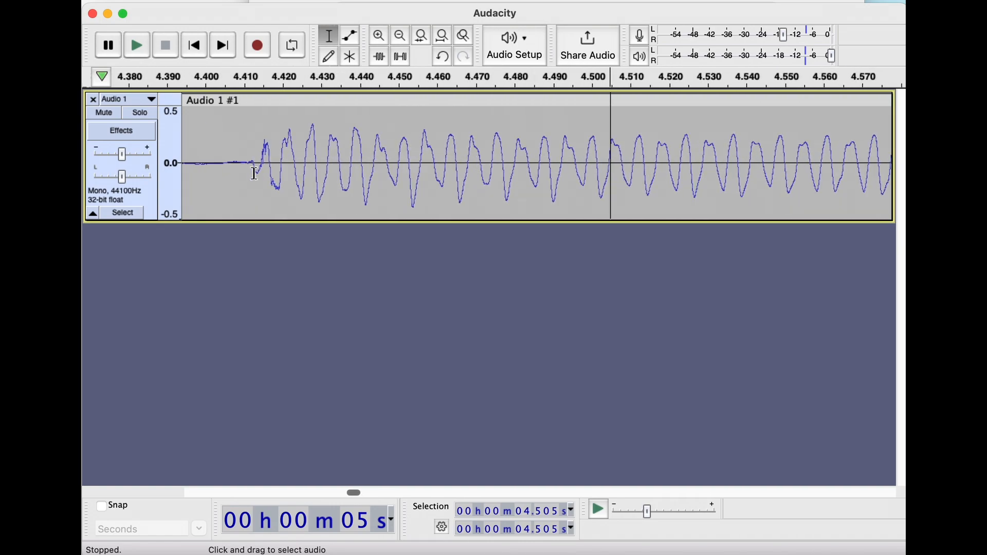
scroll(254, 174, right, 1)
scroll(254, 174, left, 1)
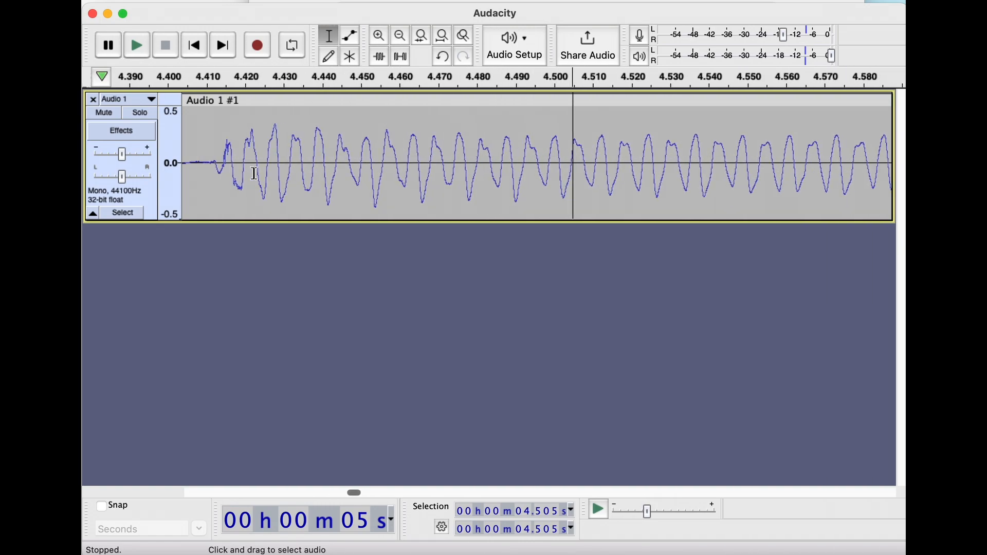
scroll(254, 174, right, 1)
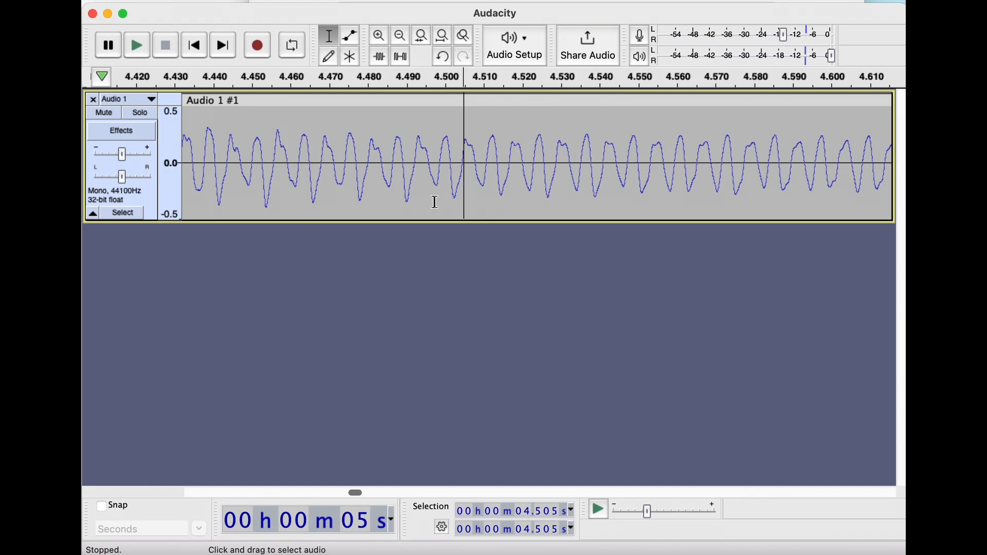
Select one full repeat of the alternating two-peak pattern from about 4.481 to 4.492 s.
click(370, 166)
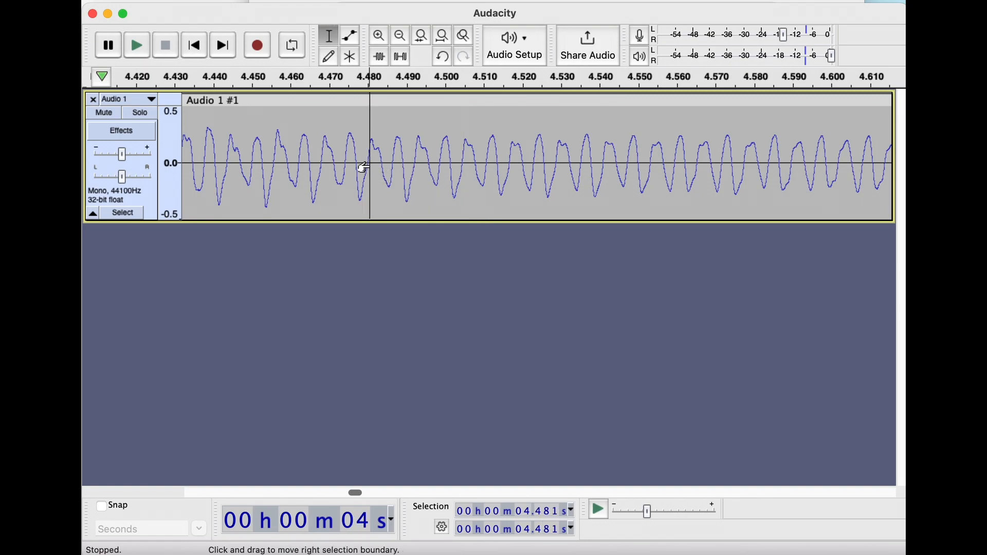
key(super+a)
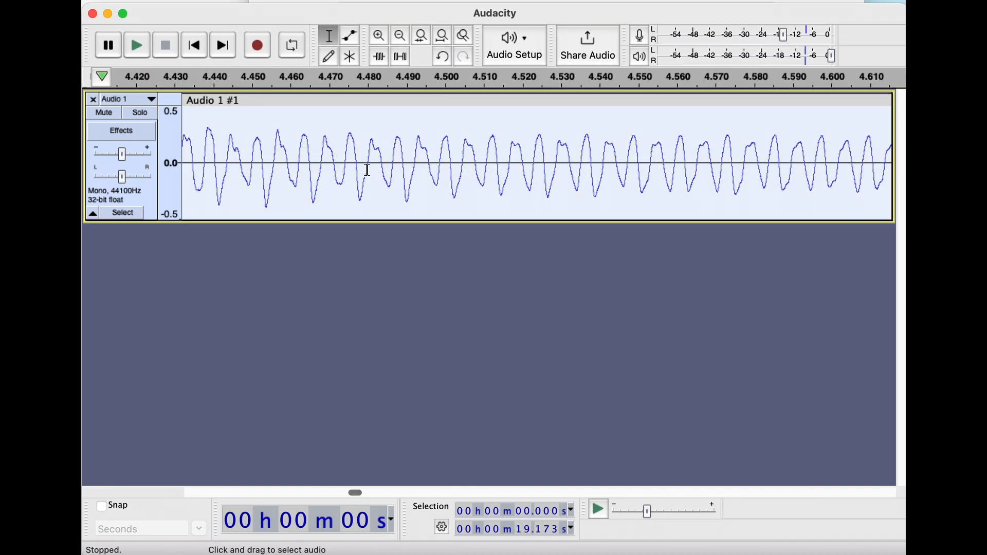
click(367, 169)
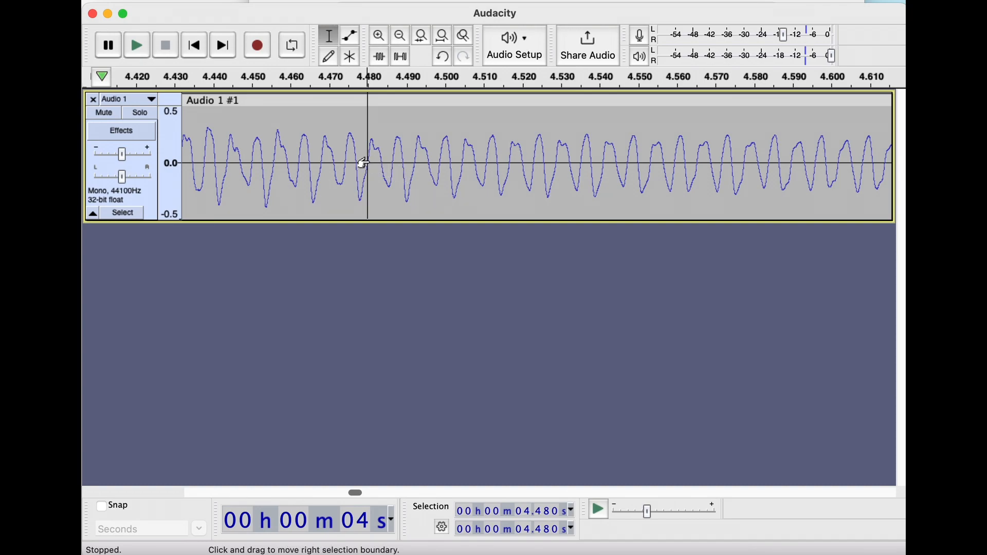
drag(364, 164, 410, 181)
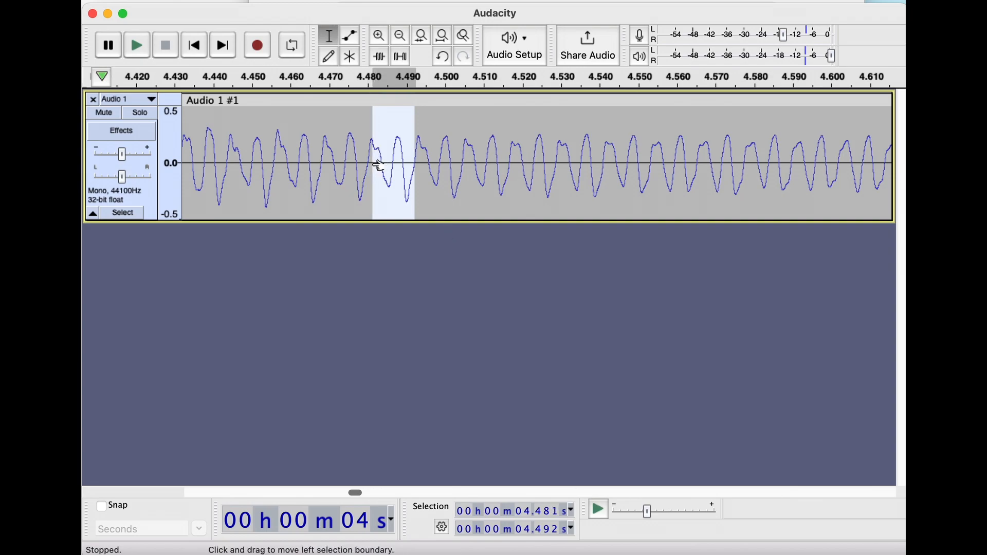
Reselect one full two-peak repeat of the waveform from about 4.480 to 4.492 s.
drag(368, 163, 393, 165)
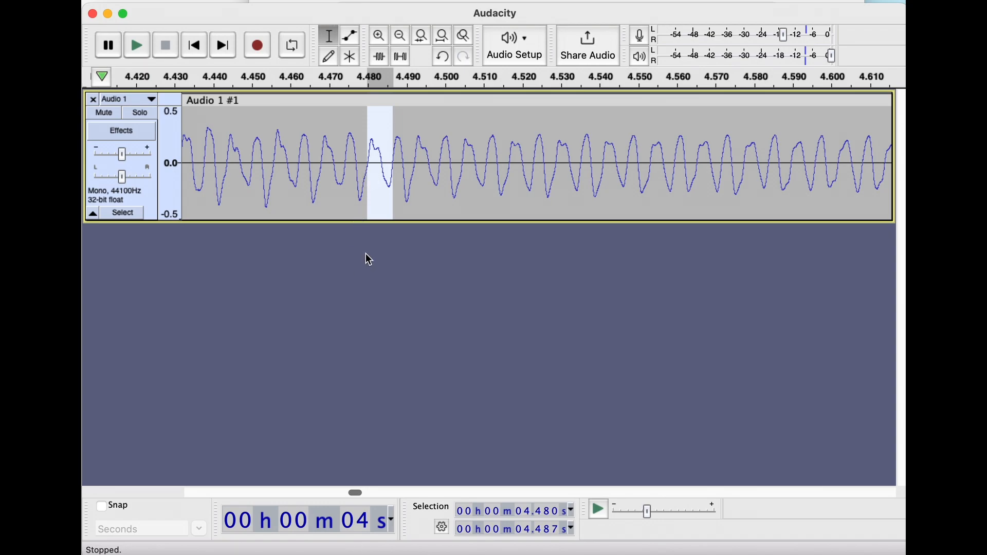
click(375, 164)
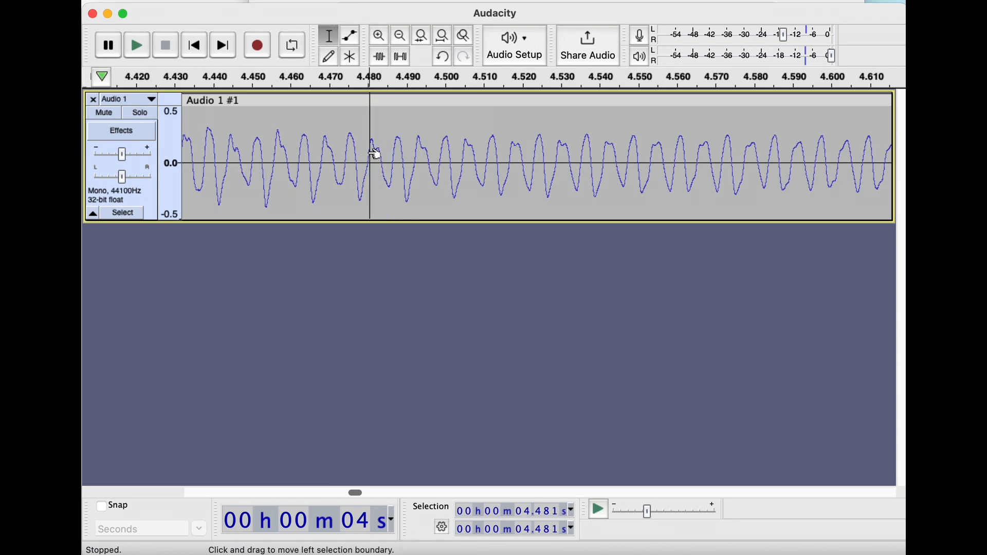
click(367, 154)
drag(368, 156, 415, 173)
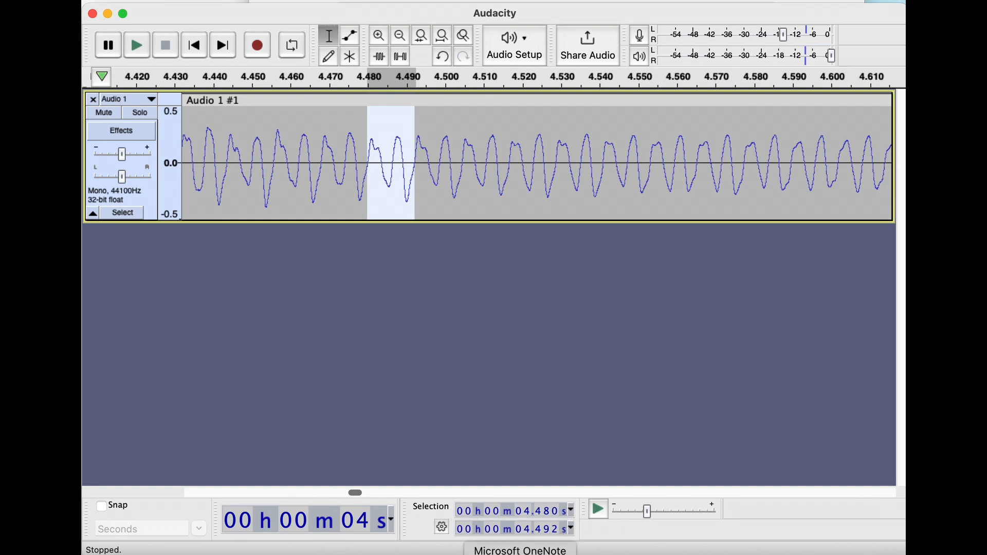
Switch to OneNote and strike out 4.432 s, 4.426 s, both 0.006 s values and the 167 Hz result.
click(525, 554)
drag(331, 115, 463, 73)
drag(537, 116, 673, 68)
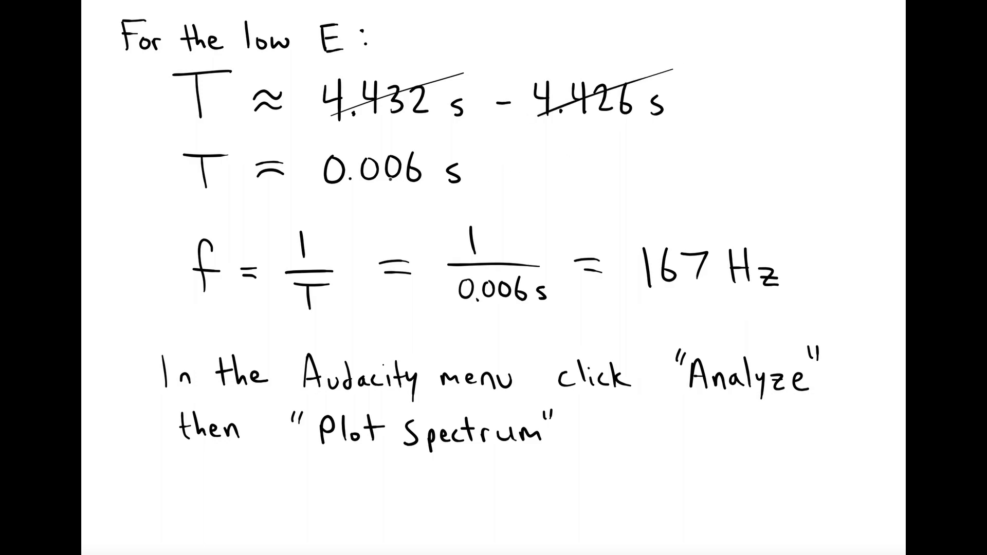
drag(294, 194, 451, 146)
drag(631, 288, 767, 241)
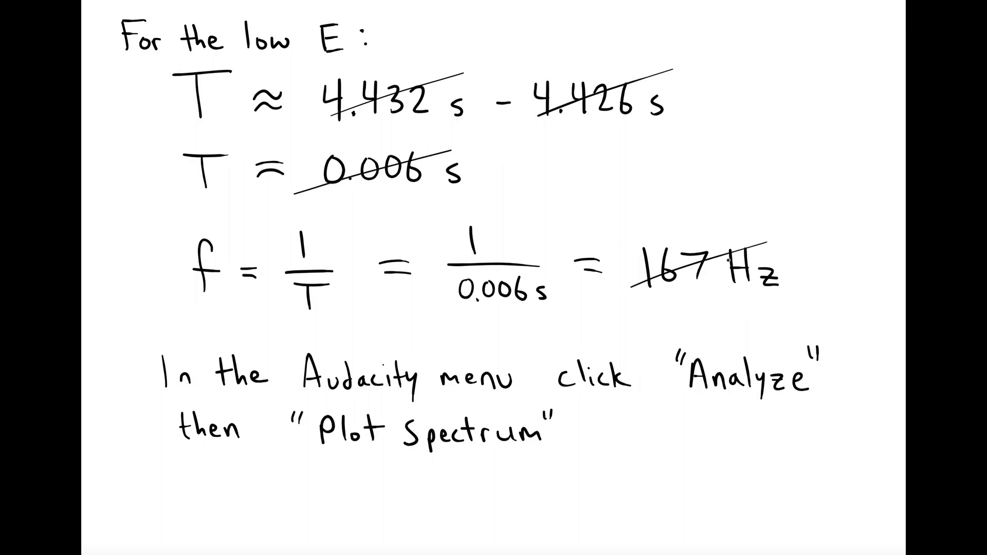
drag(441, 313, 564, 278)
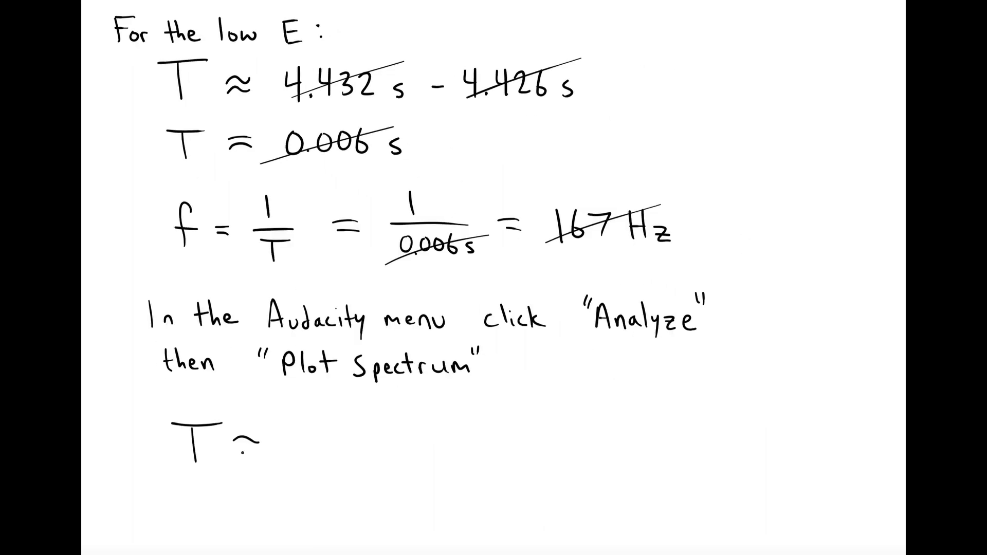
Handwrite the new period difference below the notes as T ≈ 4.492 s − 4.480 s.
drag(235, 454, 260, 455)
drag(292, 424, 305, 452)
drag(302, 424, 301, 465)
click(316, 445)
click(316, 462)
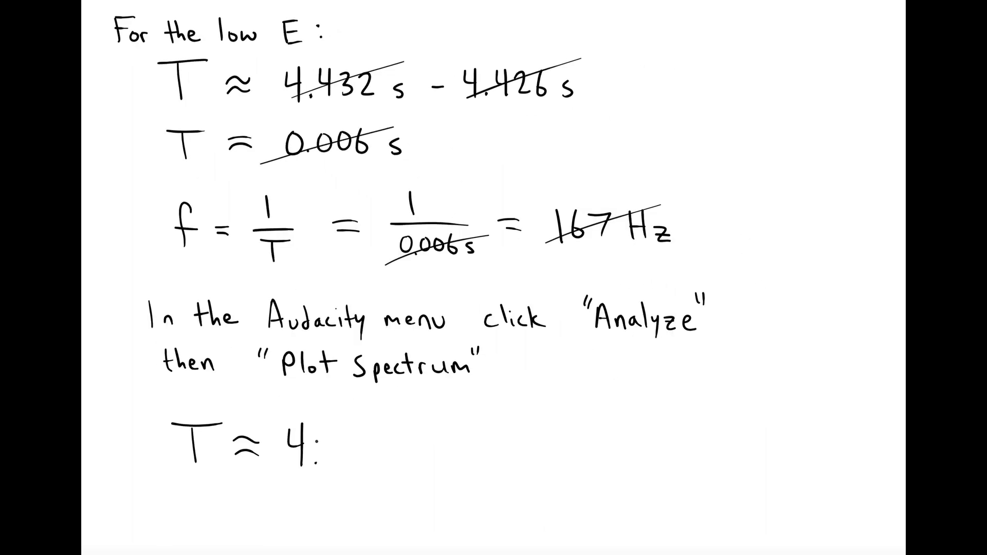
drag(323, 430, 333, 465)
drag(361, 431, 353, 467)
mouse_move(372, 434)
mouse_down()
mouse_move(389, 461)
mouse_move(500, 449)
mouse_up()
drag(497, 425, 496, 468)
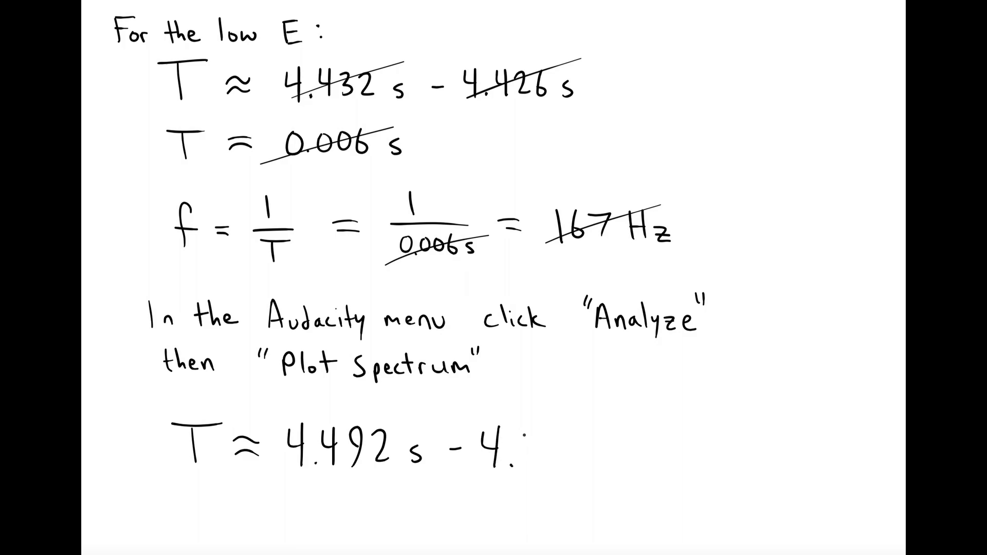
drag(526, 432, 543, 449)
mouse_move(539, 427)
mouse_down()
mouse_move(538, 467)
mouse_move(561, 436)
mouse_move(600, 465)
mouse_up()
Write the resulting period T = 0.012 s under the difference.
scroll(199, 527, down, 1)
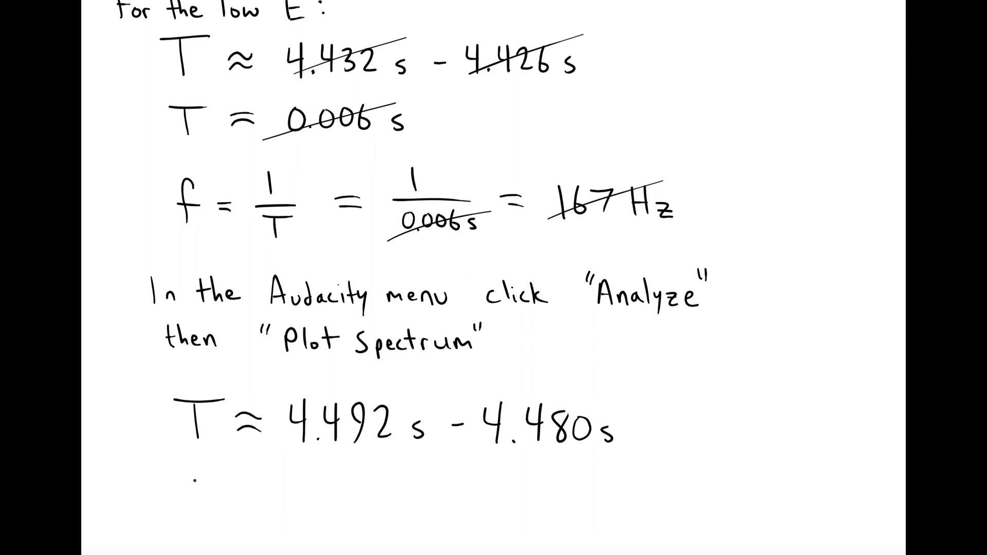
mouse_move(194, 476)
mouse_down()
mouse_move(194, 505)
mouse_move(225, 474)
mouse_move(266, 498)
mouse_up()
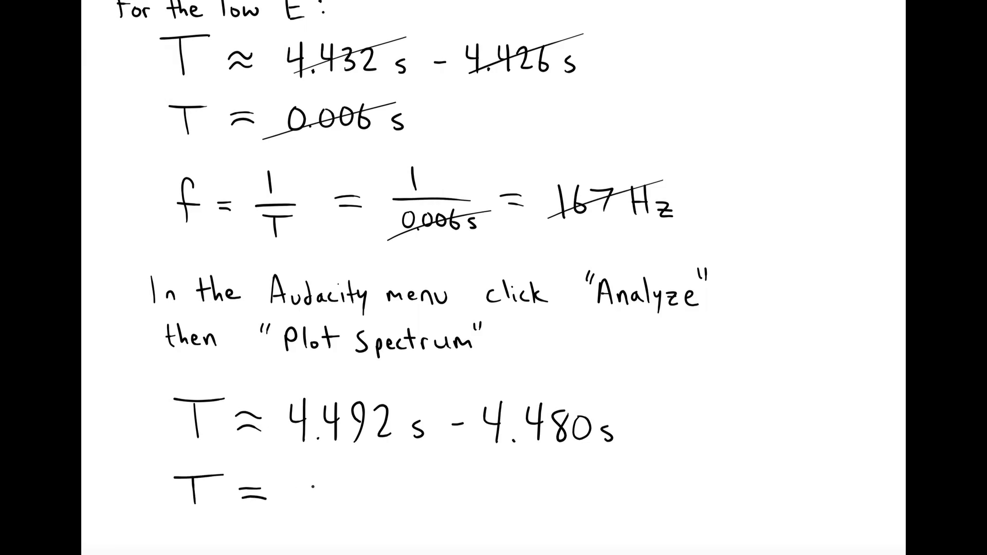
click(325, 497)
mouse_move(313, 474)
mouse_down()
mouse_move(341, 478)
mouse_move(357, 500)
mouse_move(404, 501)
mouse_up()
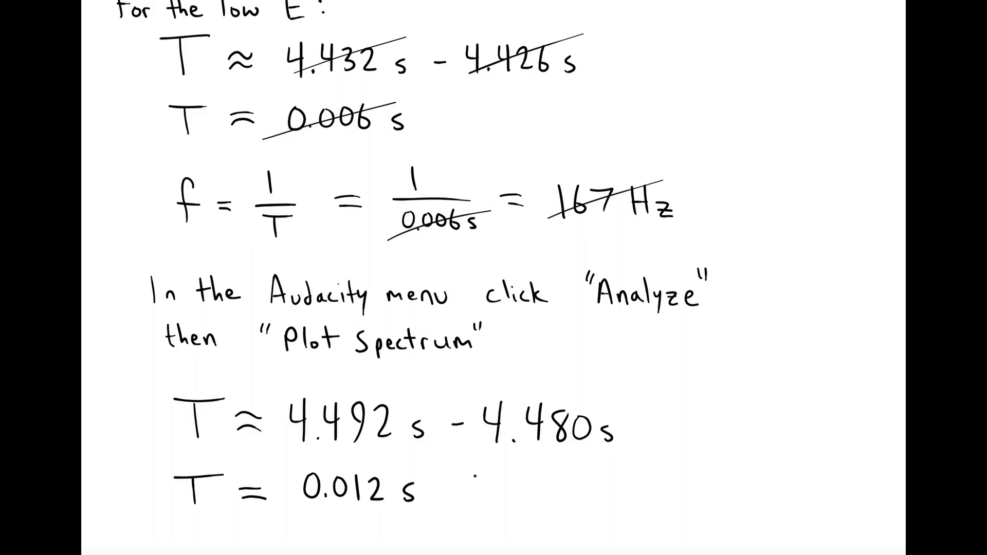
Write the frequency equation f = 1 / 0.012 s below the period.
scroll(395, 494, down, 1)
mouse_move(192, 504)
mouse_down()
mouse_move(178, 506)
mouse_move(183, 539)
mouse_up()
drag(174, 517, 239, 518)
drag(225, 523, 239, 525)
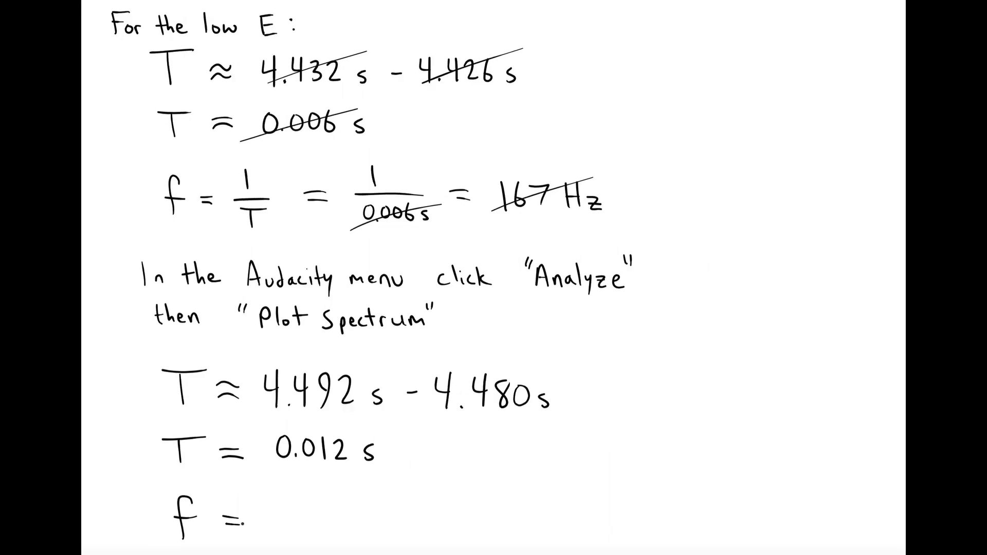
drag(285, 489, 287, 509)
drag(267, 513, 342, 512)
scroll(287, 514, down, 1)
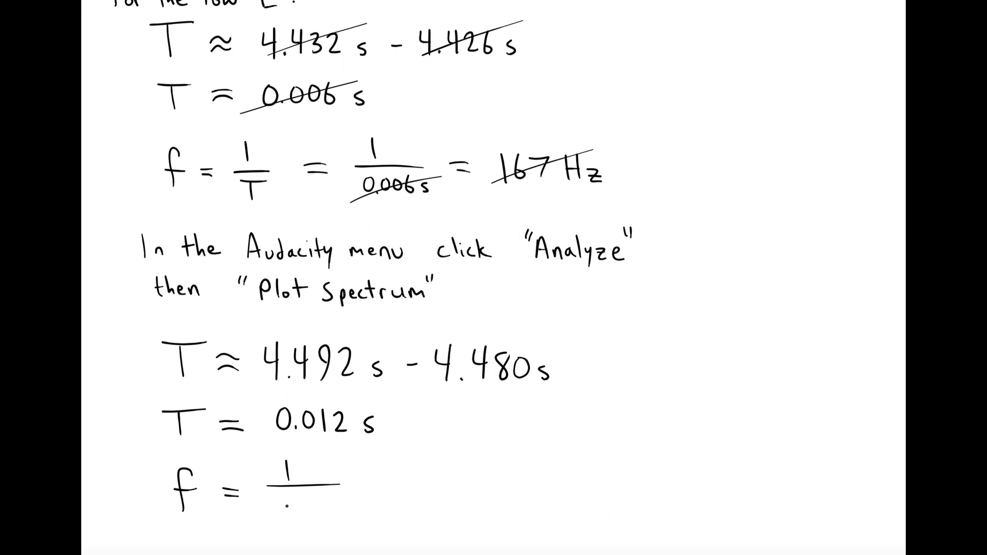
drag(282, 529, 307, 506)
click(292, 519)
mouse_move(314, 503)
mouse_down()
mouse_move(314, 520)
mouse_move(332, 519)
mouse_up()
drag(344, 506, 336, 521)
Complete the frequency equation with the result = 83.5 Hz.
drag(377, 481, 401, 483)
drag(384, 491, 408, 495)
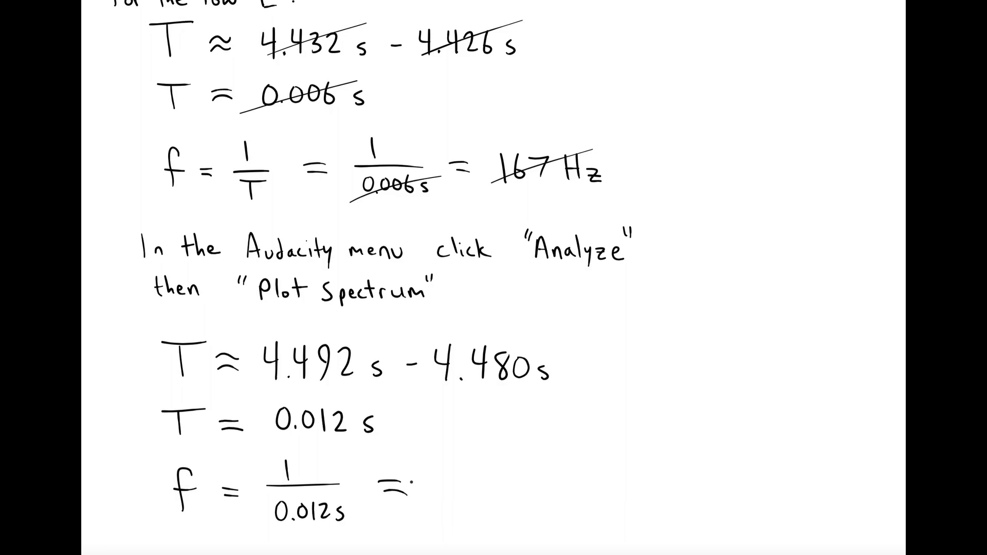
mouse_move(461, 477)
mouse_down()
mouse_move(454, 483)
mouse_move(474, 507)
mouse_move(499, 504)
mouse_up()
click(490, 506)
mouse_move(504, 481)
mouse_down()
mouse_move(525, 480)
mouse_move(553, 506)
mouse_up()
drag(566, 470, 565, 506)
drag(555, 493, 591, 507)
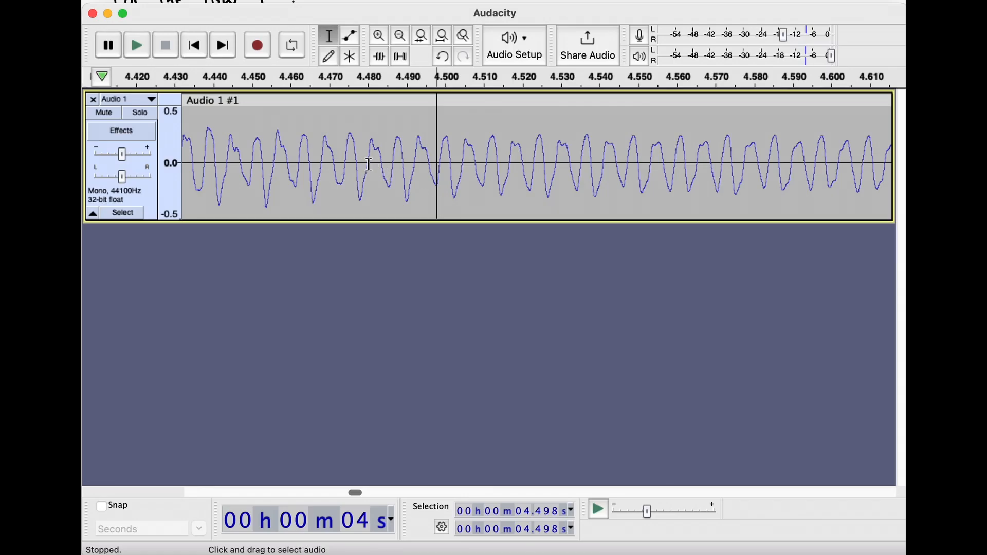
Return to Audacity and select four full cycles of the low E waveform from about 5.851 to 5.900 s.
click(372, 166)
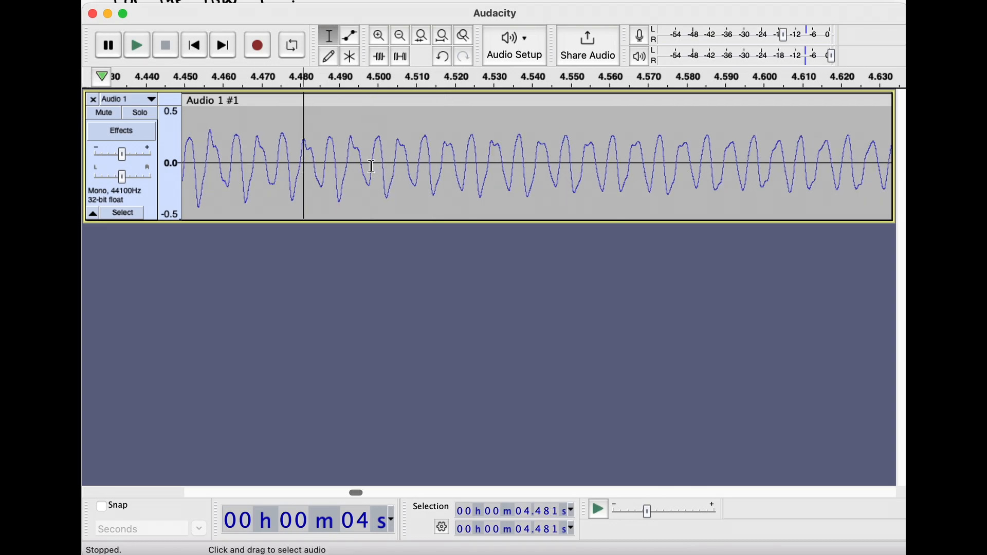
scroll(370, 166, right, 5)
scroll(372, 166, right, 4)
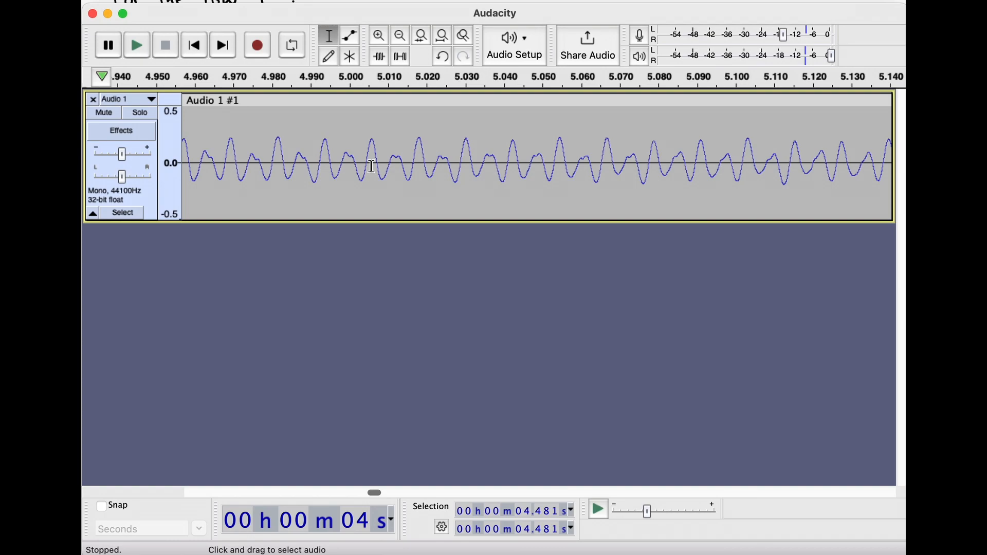
scroll(372, 167, right, 6)
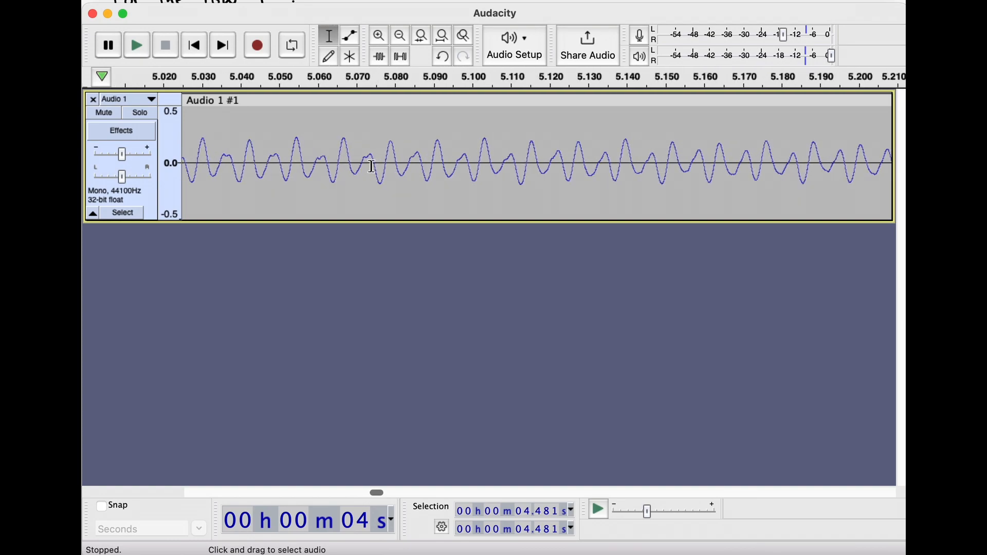
scroll(372, 166, right, 4)
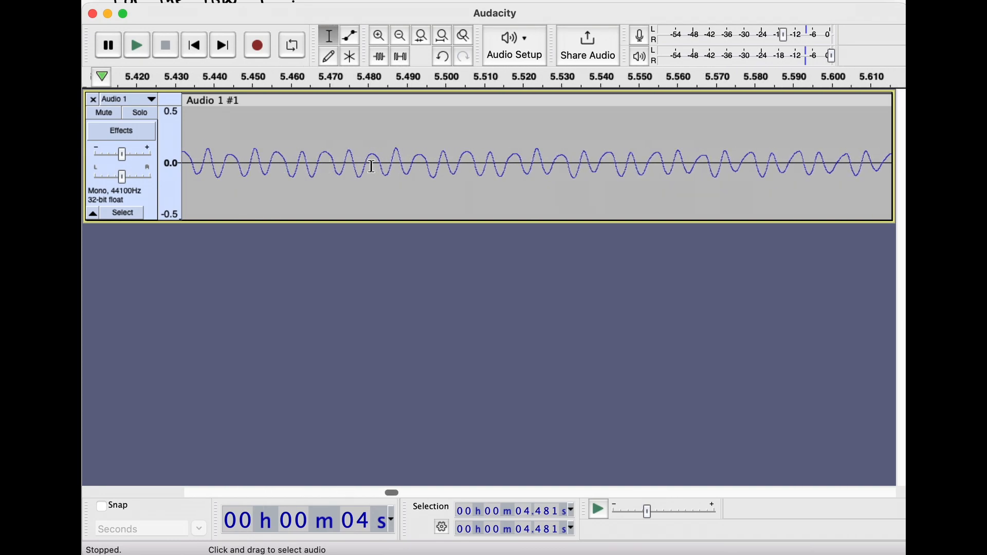
scroll(372, 167, right, 4)
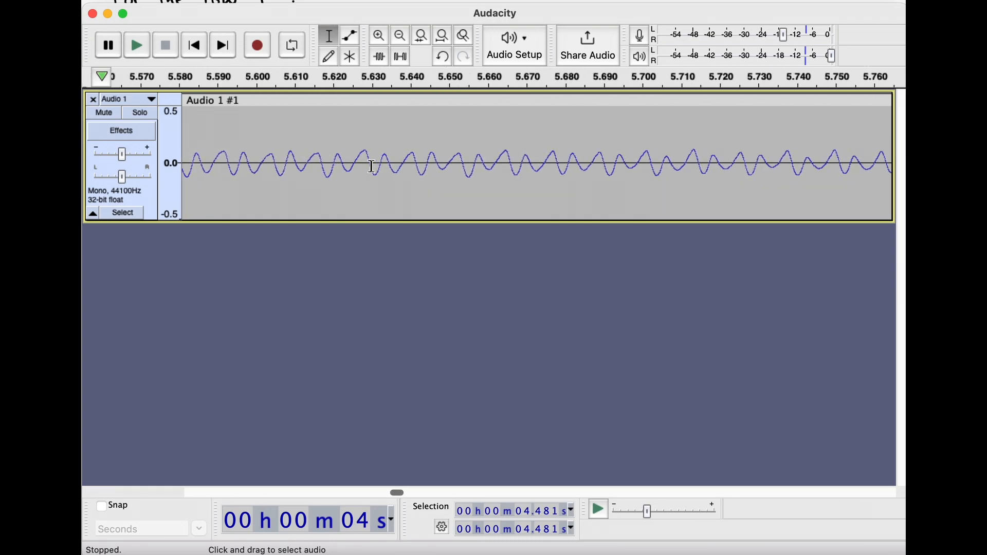
scroll(372, 166, right, 1)
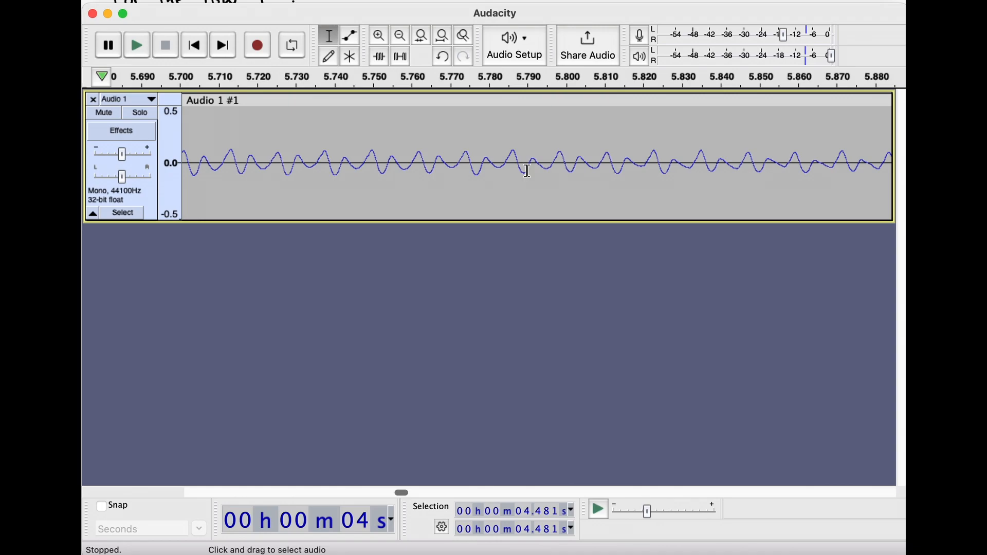
scroll(538, 172, right, 2)
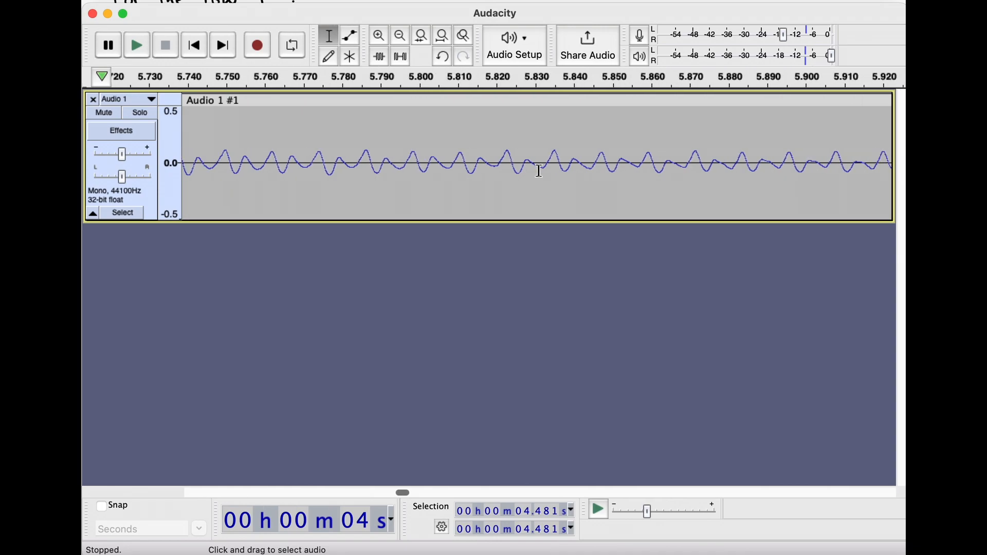
scroll(539, 171, right, 1)
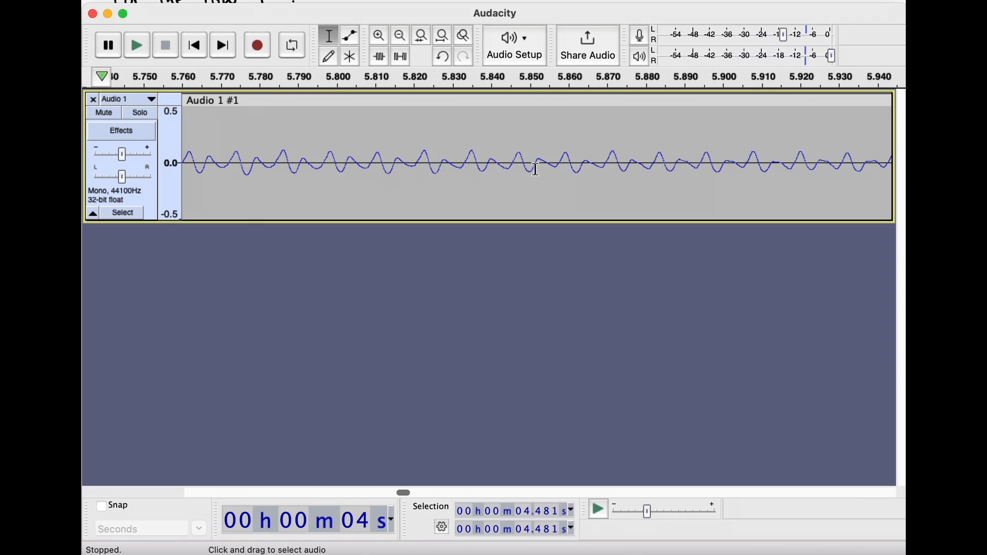
drag(535, 170, 724, 187)
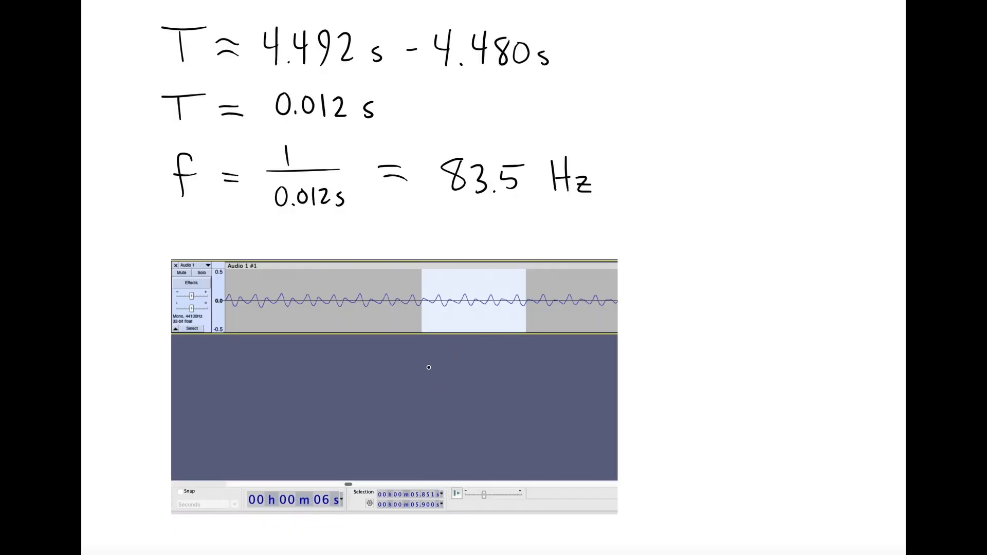
In the OneNote screenshot of the waveform, draw an arrow at the selection's start and label it 5.851 s.
mouse_move(423, 383)
mouse_down()
mouse_move(422, 343)
mouse_move(415, 356)
mouse_move(434, 355)
mouse_up()
mouse_move(382, 401)
mouse_down()
mouse_move(393, 415)
mouse_move(381, 423)
mouse_up()
mouse_move(383, 402)
mouse_down()
mouse_move(411, 411)
mouse_move(419, 403)
mouse_move(421, 424)
mouse_up()
click(403, 421)
drag(423, 406, 438, 425)
drag(455, 415, 449, 427)
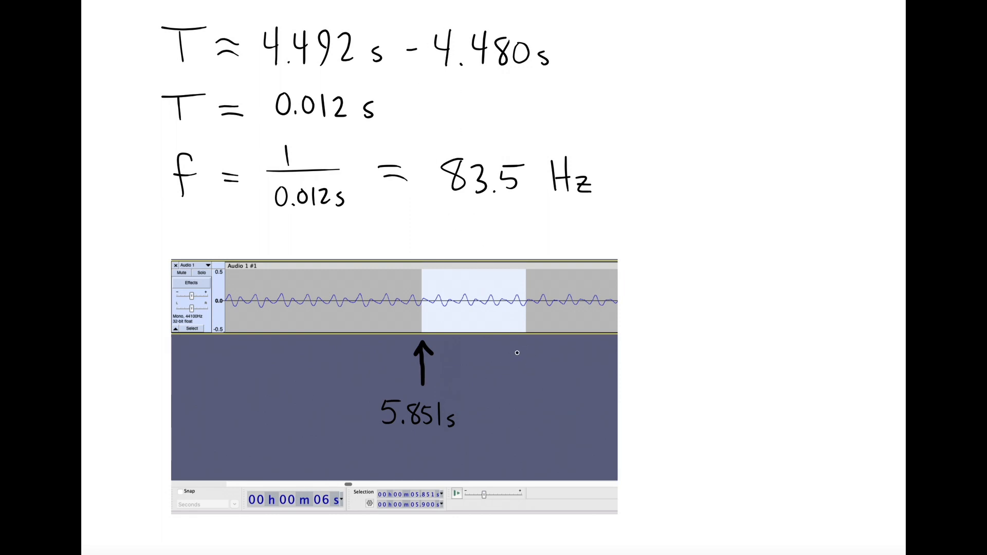
Draw an arrow at the end of the selection in the pasted waveform and label it 5.900 s.
mouse_move(525, 341)
mouse_down()
mouse_move(532, 384)
mouse_move(534, 353)
mouse_up()
drag(522, 407, 518, 425)
mouse_move(522, 405)
mouse_down()
mouse_move(555, 412)
mouse_move(551, 425)
mouse_up()
click(541, 423)
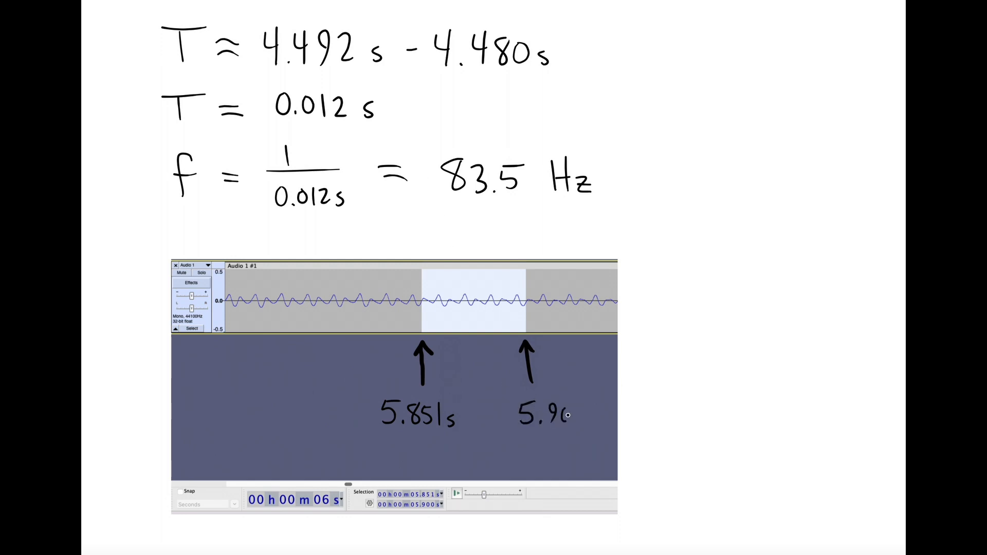
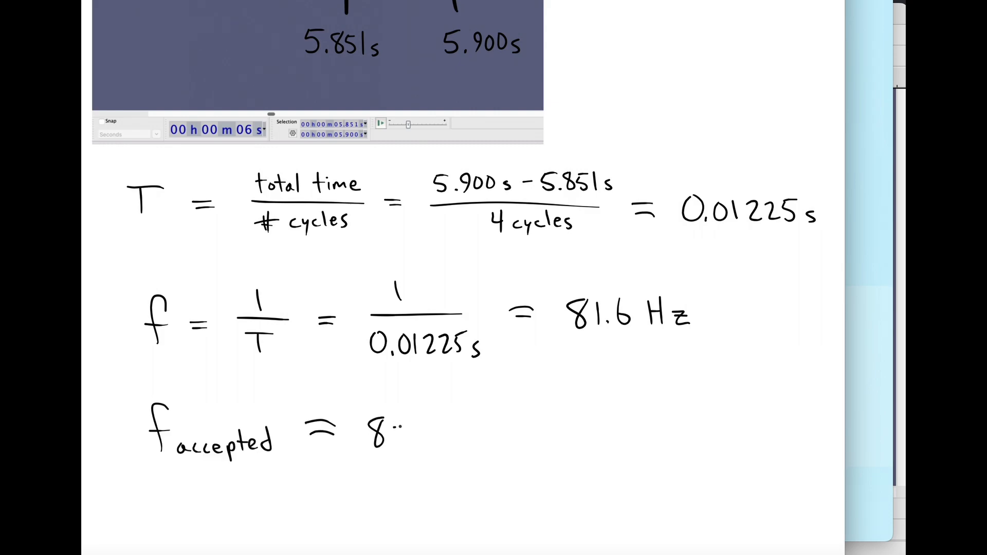
Finish writing the accepted frequency as 83 Hz and begin a new line below with "% error =".
mouse_move(422, 438)
mouse_down()
mouse_move(464, 449)
mouse_move(464, 440)
mouse_up()
scroll(234, 397, down, 5)
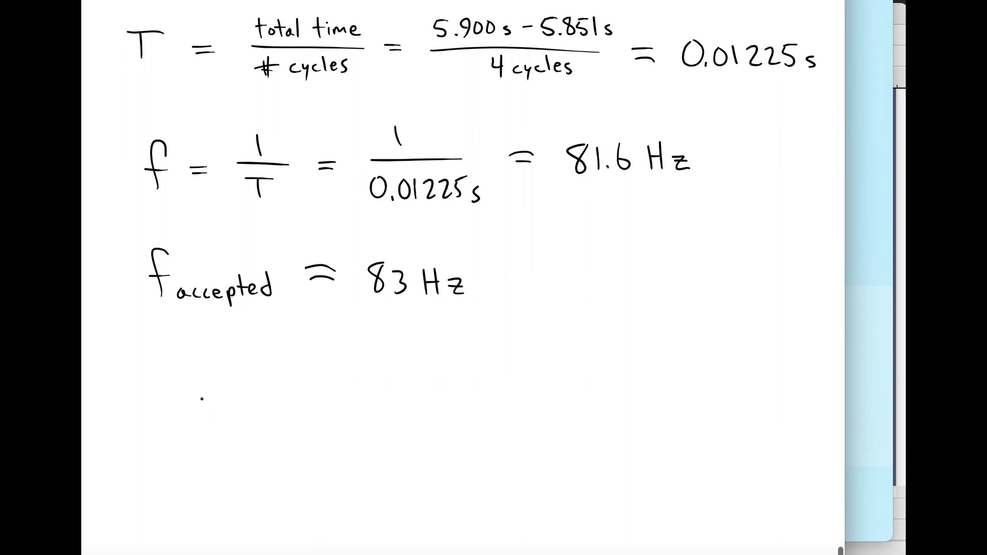
drag(202, 398, 204, 395)
mouse_move(223, 392)
mouse_down()
mouse_move(207, 429)
mouse_move(257, 422)
mouse_up()
drag(261, 411, 283, 414)
drag(294, 413, 295, 413)
mouse_move(302, 423)
mouse_down()
mouse_move(311, 413)
mouse_move(385, 406)
mouse_up()
drag(368, 415, 389, 415)
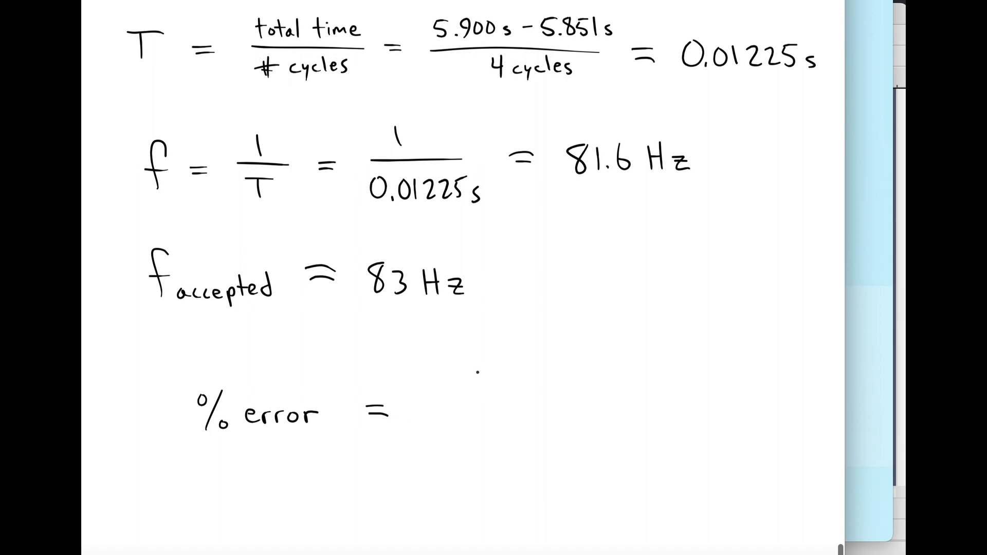
Write "experimental − accepted" as the numerator of the percent error formula.
drag(467, 377, 481, 383)
mouse_move(485, 372)
mouse_down()
mouse_move(498, 384)
mouse_move(487, 385)
mouse_move(511, 383)
mouse_up()
drag(515, 377, 529, 383)
mouse_move(532, 385)
mouse_down()
mouse_move(538, 376)
mouse_move(541, 385)
mouse_move(571, 383)
mouse_up()
drag(573, 384, 687, 381)
drag(700, 371, 713, 382)
drag(715, 377, 730, 390)
drag(730, 372, 745, 380)
drag(740, 367, 769, 379)
drag(775, 355, 777, 381)
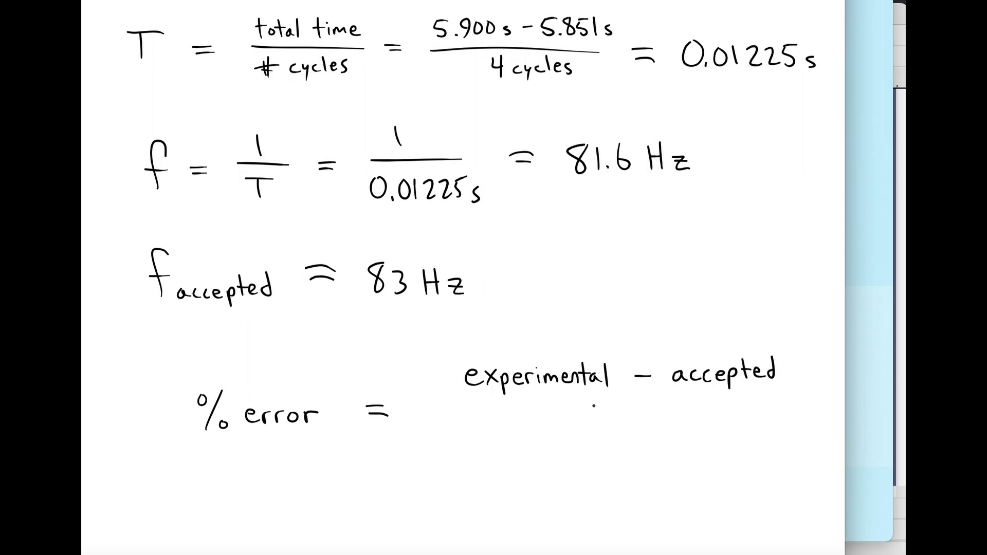
Draw the fraction bar and write "accepted" as the denominator of the percent error formula.
drag(463, 406, 774, 401)
mouse_move(587, 422)
mouse_down()
mouse_move(588, 433)
mouse_move(613, 434)
mouse_up()
mouse_move(618, 428)
mouse_down()
mouse_move(624, 423)
mouse_move(631, 443)
mouse_up()
drag(631, 422, 648, 430)
drag(644, 420, 669, 431)
mouse_move(673, 412)
mouse_down()
mouse_move(674, 433)
mouse_move(666, 431)
mouse_up()
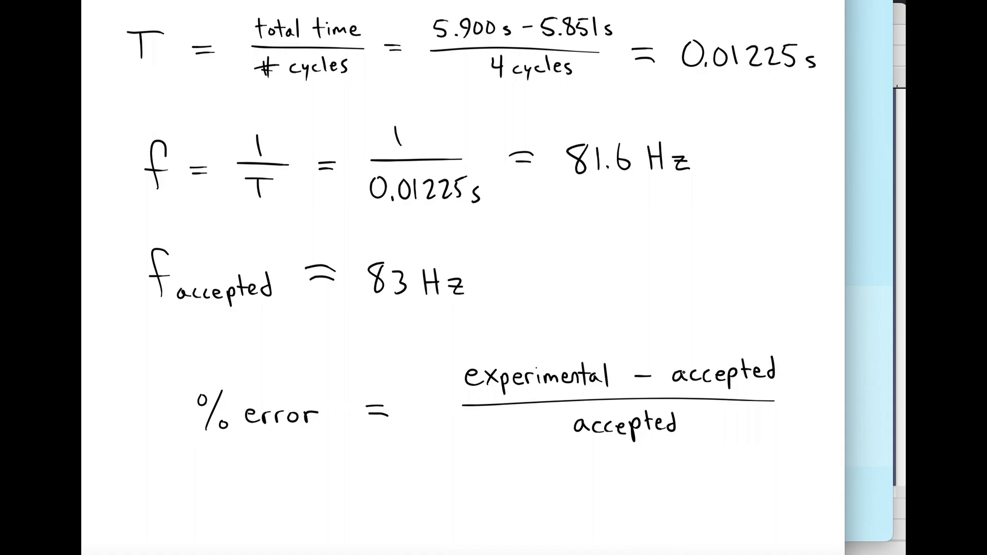
Enclose the percent error fraction in absolute value bars and multiply it by 100%.
scroll(688, 369, down, 3)
drag(845, 18, 909, 23)
drag(692, 301, 693, 398)
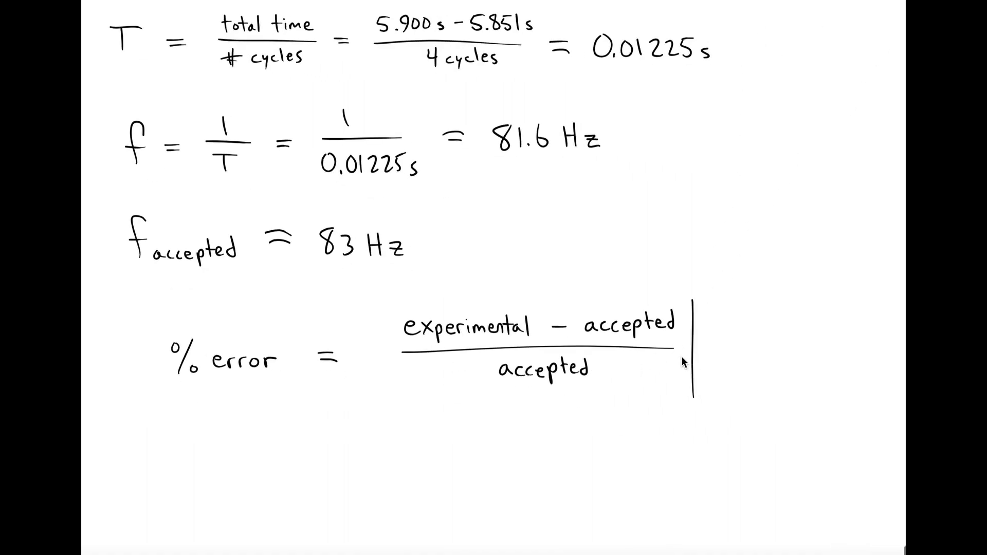
drag(386, 309, 393, 392)
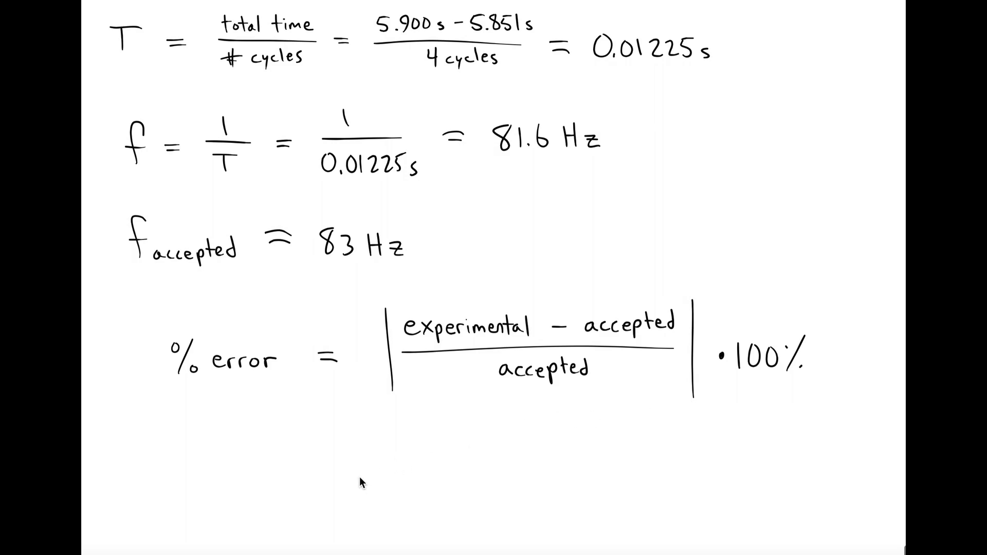
Substitute the frequencies on the next line as = |(81.6 − 83) / 83| · 100%.
drag(450, 449, 457, 449)
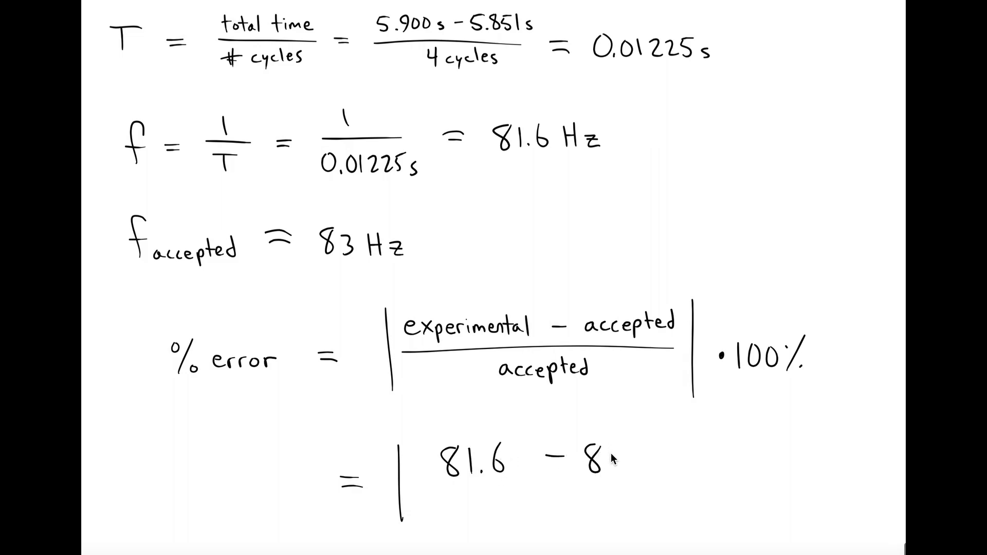
drag(437, 485, 634, 482)
drag(637, 443, 643, 529)
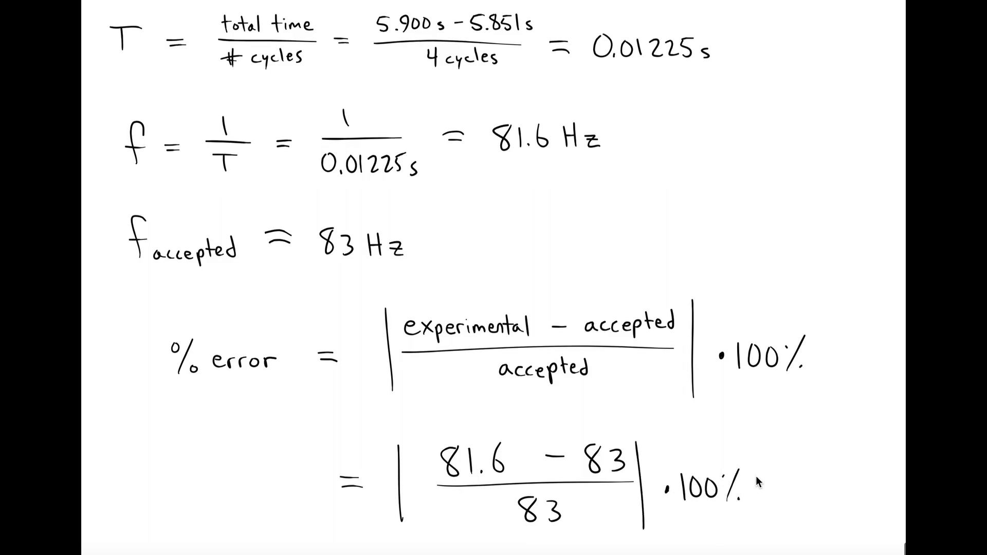
Add an equals sign on a new line below the substituted fraction, switch to the calculator and compute 81.6−83.
scroll(800, 461, down, 3)
mouse_move(366, 442)
mouse_down()
mouse_move(406, 441)
mouse_move(400, 458)
mouse_up()
text(81)
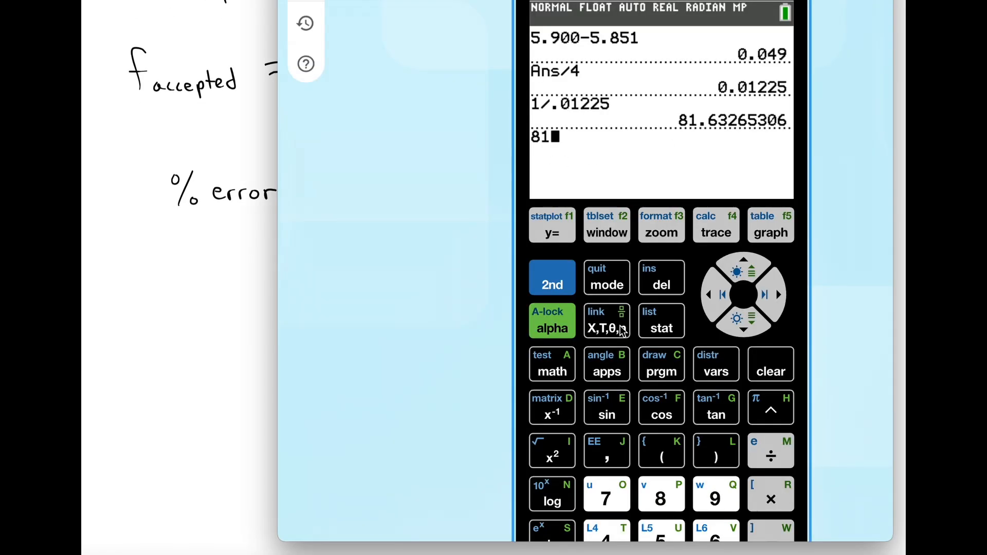
text(.6-83)
key(Return)
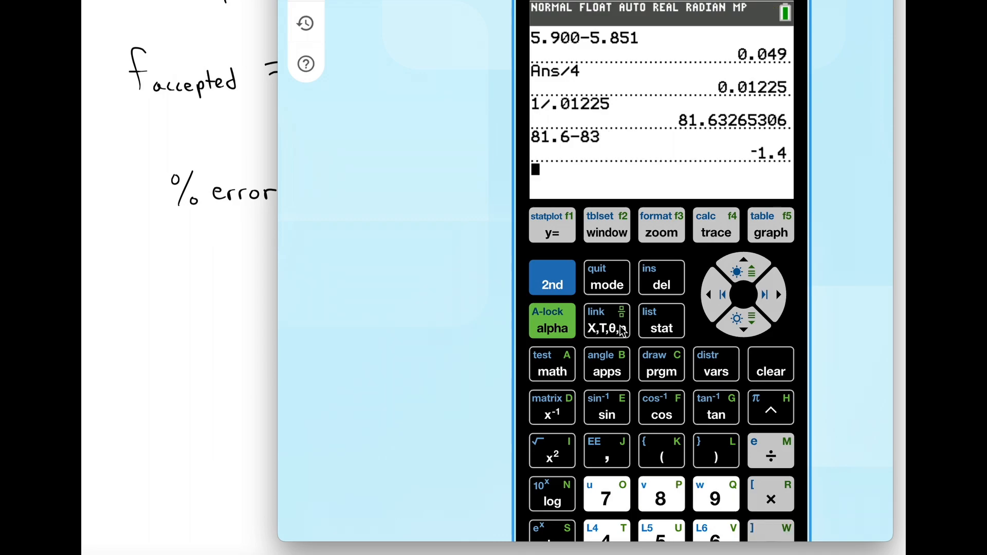
Divide 1.4 by 83 on the calculator and multiply the answer by 100.
text(1.4/83)
key(Return)
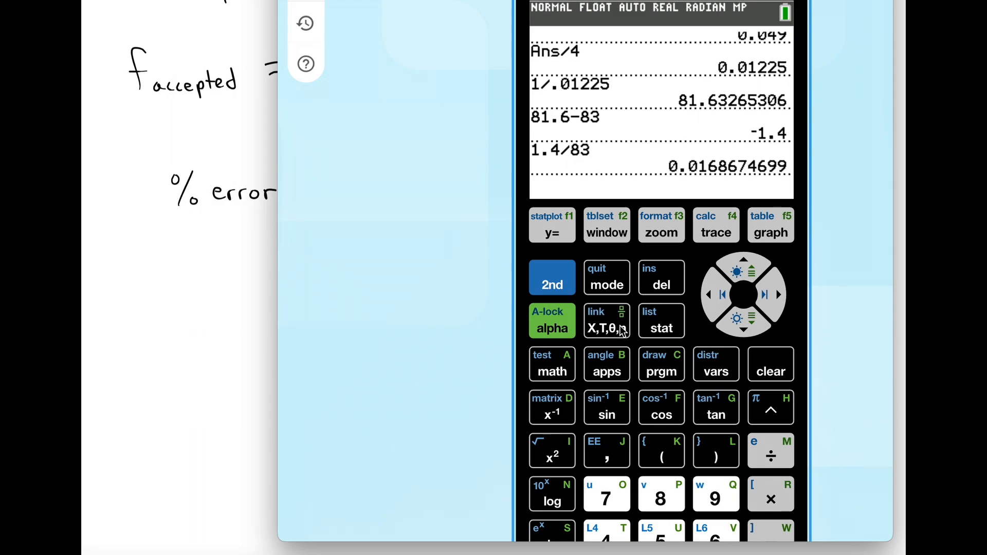
text(*100)
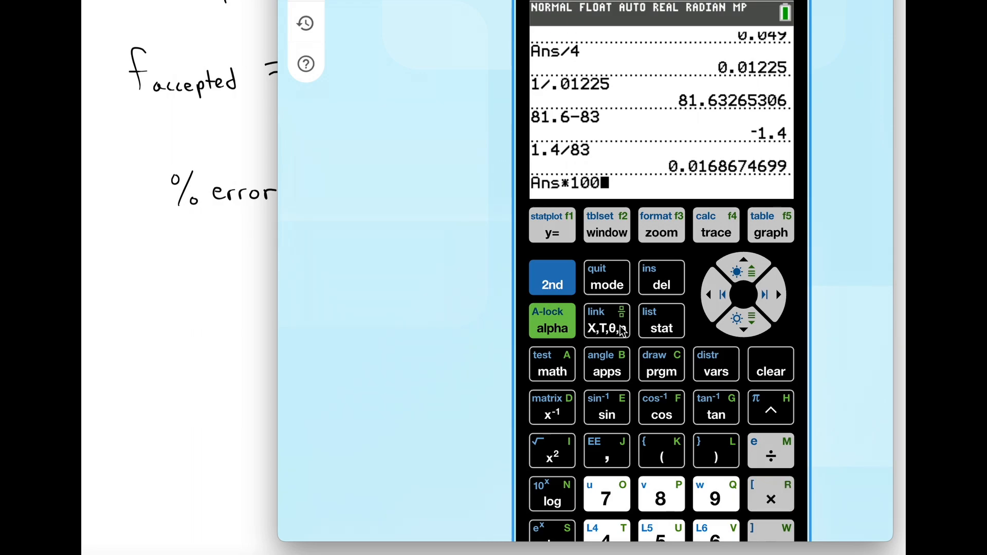
key(Return)
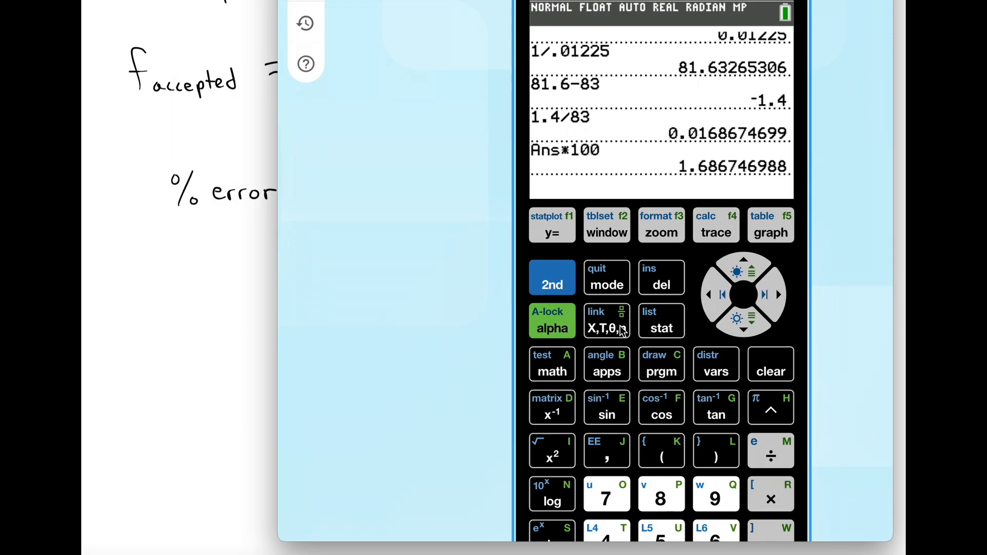
Switch back to the notes, write 1.7% as the percent error result and draw a box around it.
click(258, 312)
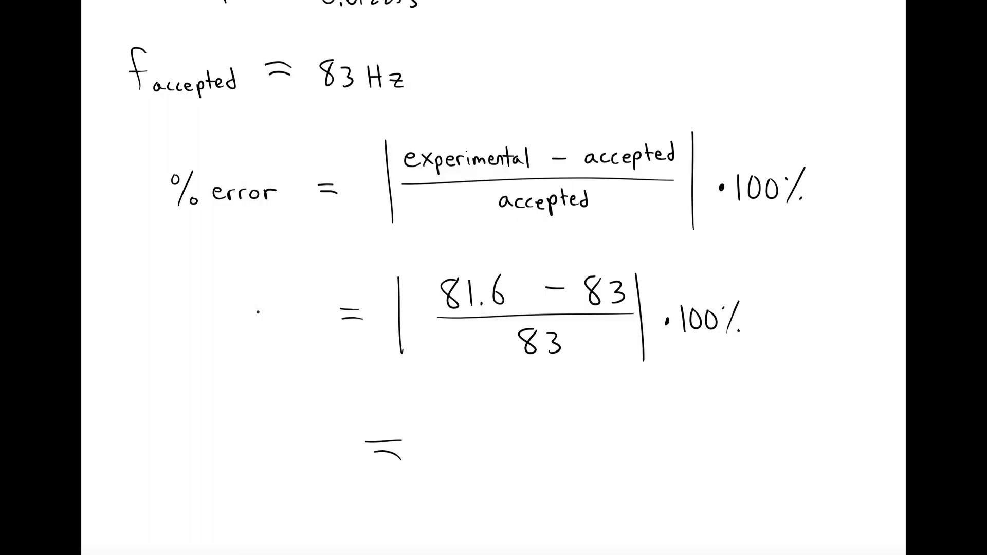
mouse_move(453, 426)
mouse_down()
mouse_move(455, 466)
mouse_move(493, 462)
mouse_move(518, 441)
mouse_up()
click(470, 458)
drag(538, 427, 518, 464)
click(533, 460)
mouse_move(428, 409)
mouse_down()
mouse_move(489, 489)
mouse_move(428, 409)
mouse_up()
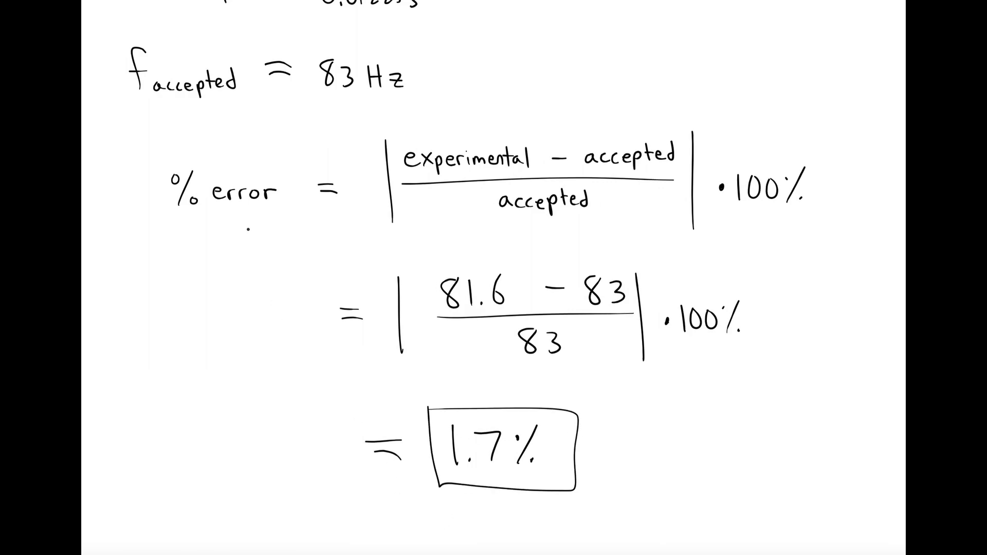
key(ctrl+z)
scroll(370, 282, up, 3)
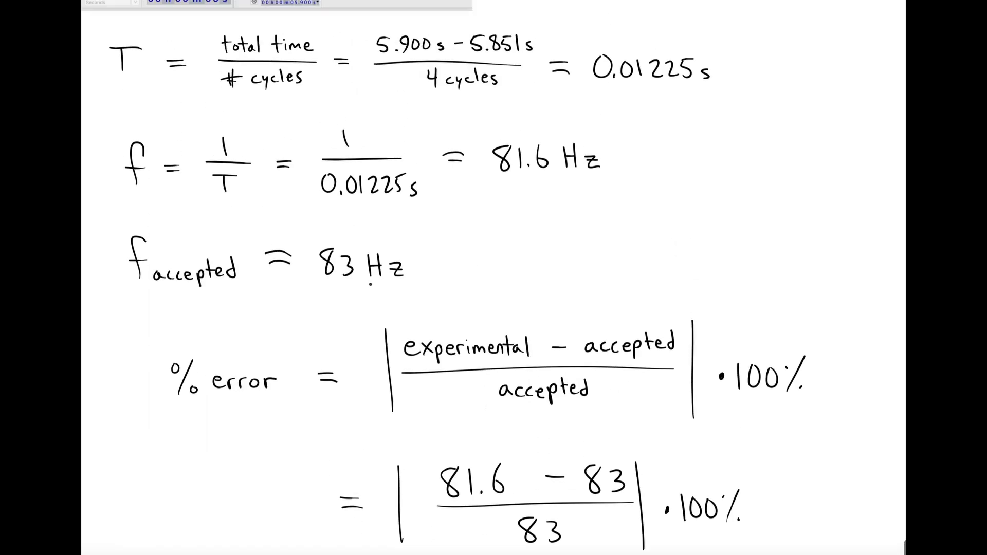
scroll(383, 278, down, 4)
scroll(389, 271, up, 1)
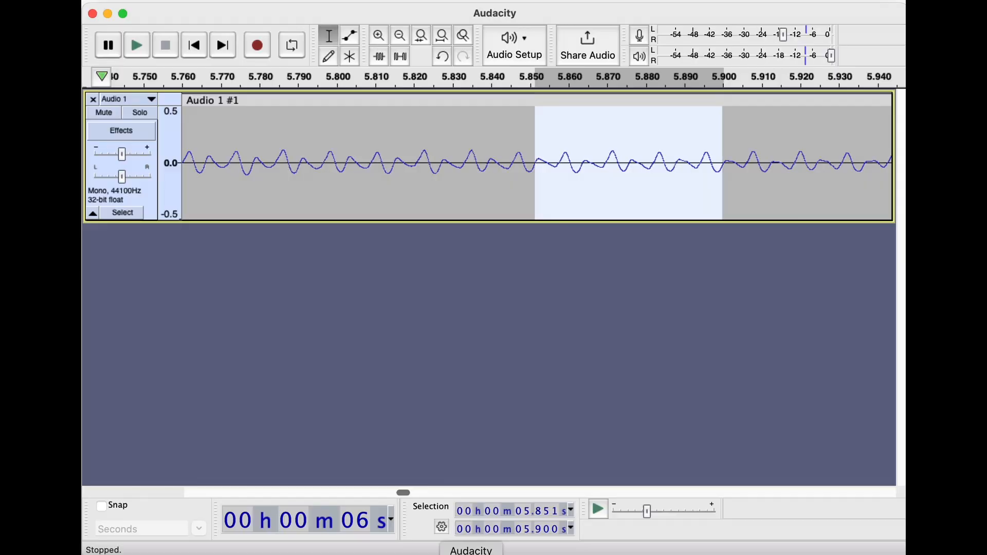
Locate the high note's onset near 12.11 s in the Audacity recording and play it from 12.108 s.
scroll(322, 200, right, 10)
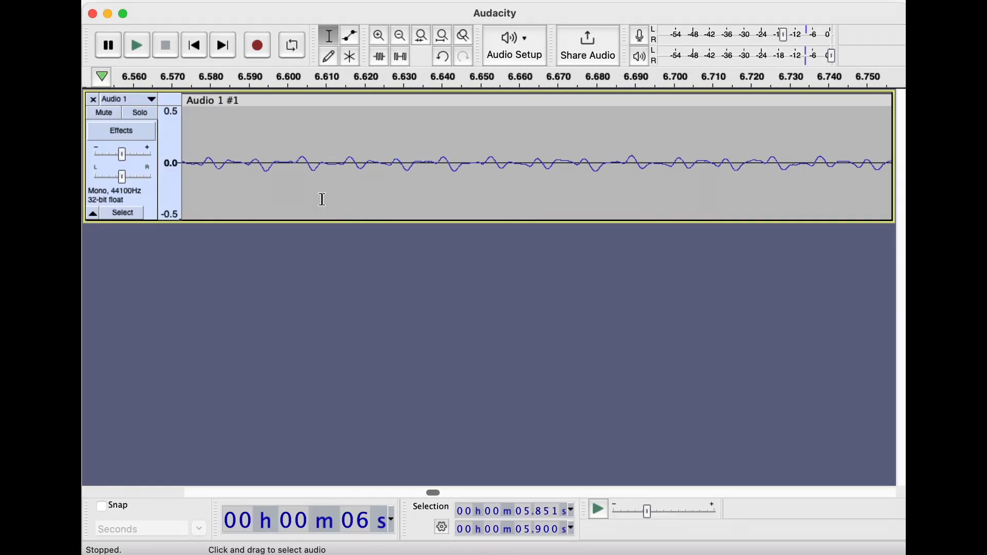
scroll(323, 200, right, 15)
scroll(323, 199, left, 1)
scroll(322, 200, right, 1)
scroll(322, 199, left, 1)
scroll(322, 199, left, 1)
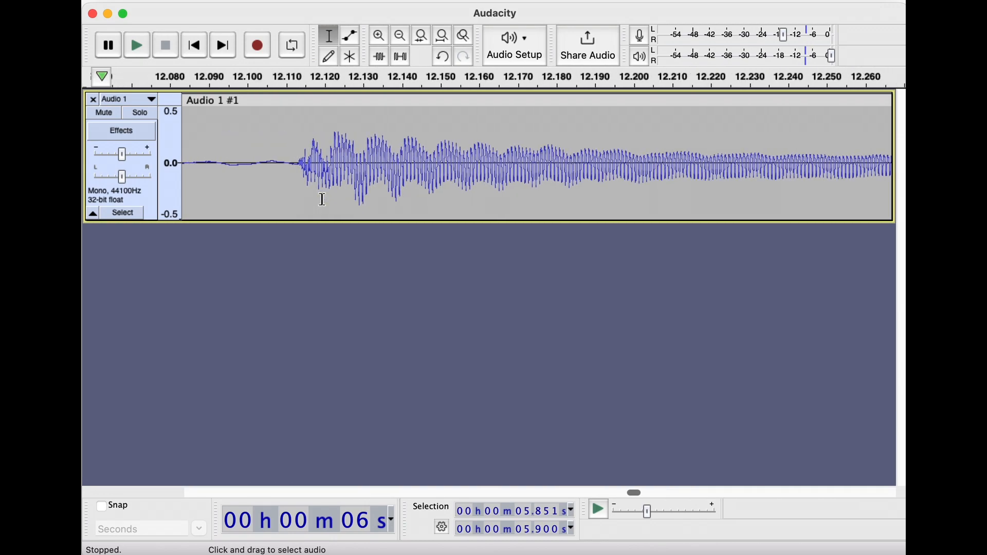
click(279, 199)
key(space)
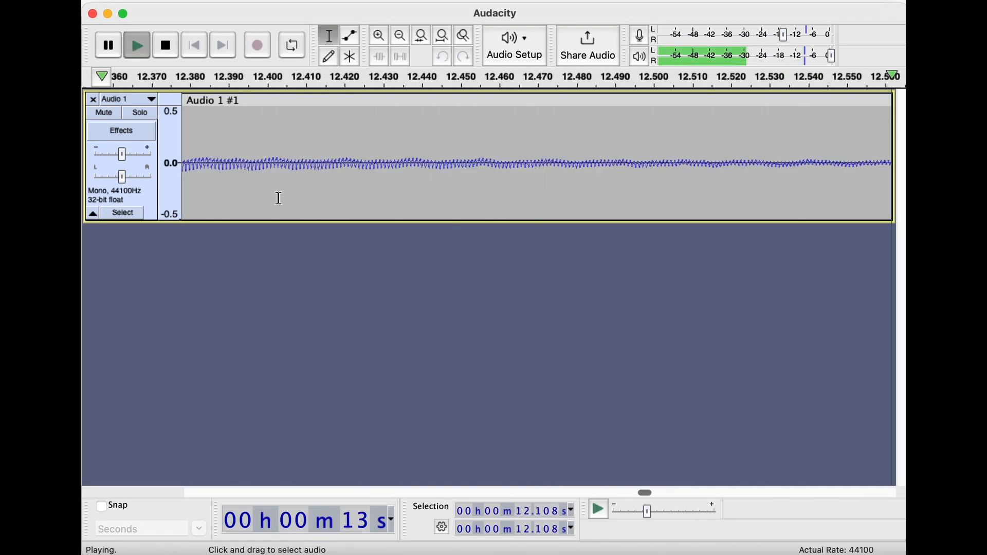
key(space)
scroll(279, 198, left, 6)
scroll(279, 198, right, 3)
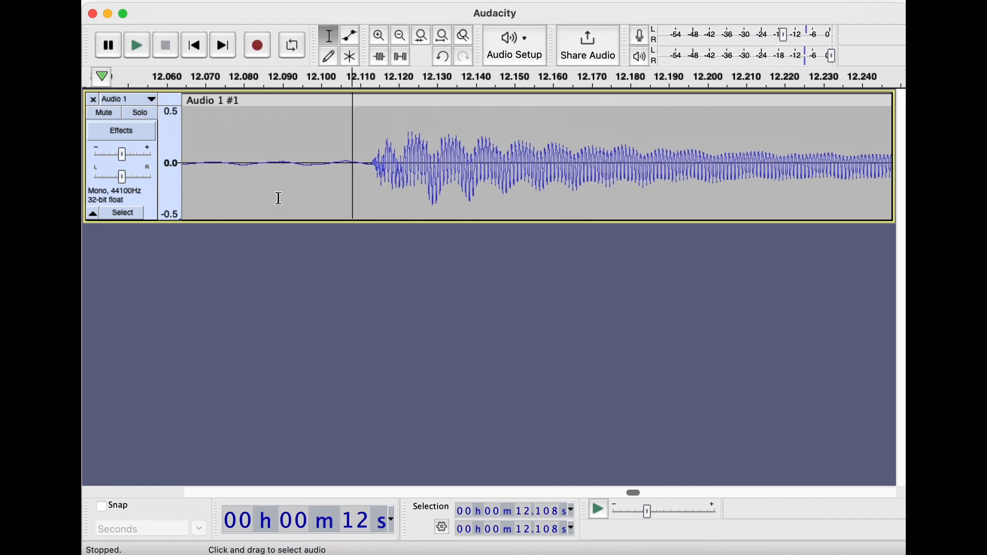
Select one full cycle of the high note's waveform, from 12.122 s to 12.123 s.
click(369, 181)
scroll(366, 181, up, 4)
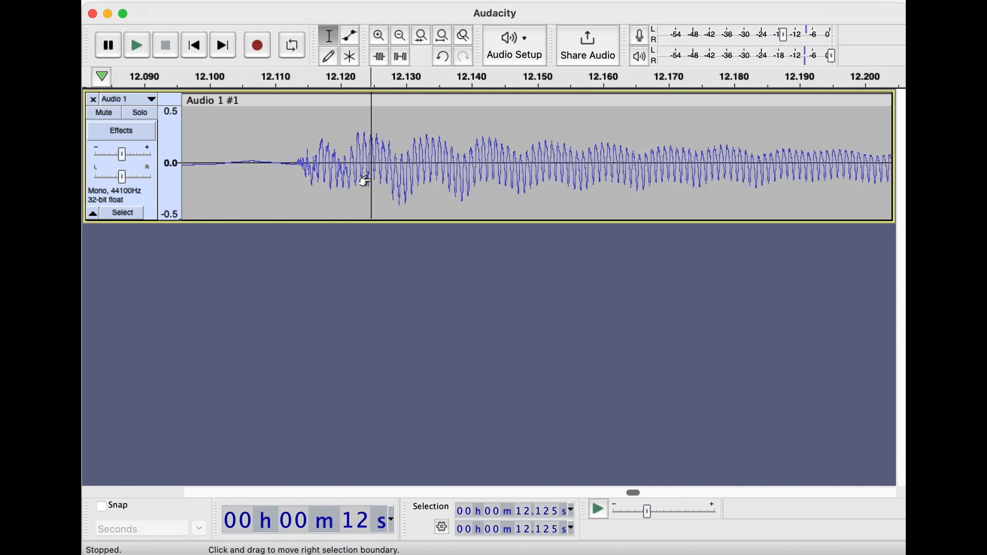
scroll(365, 181, up, 3)
scroll(366, 181, up, 3)
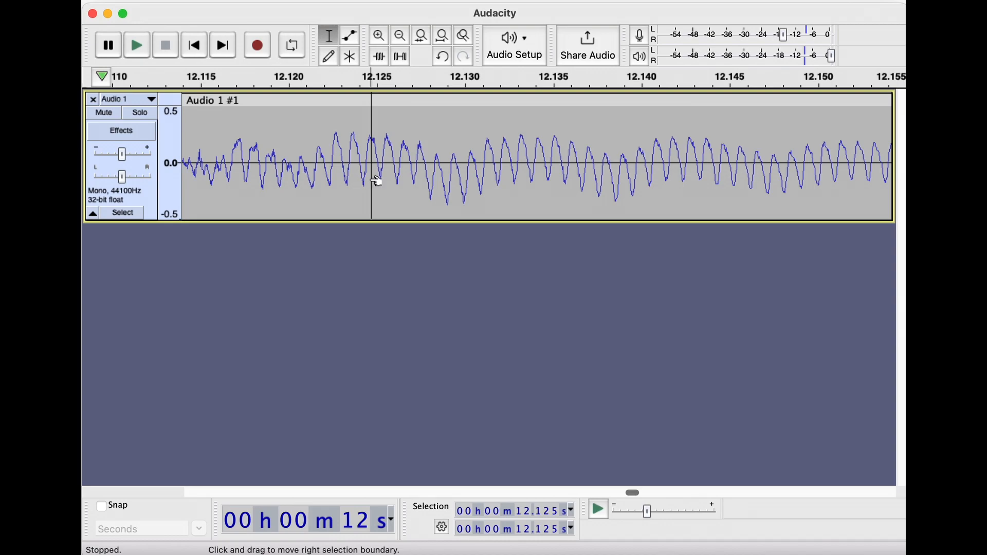
drag(365, 181, 206, 152)
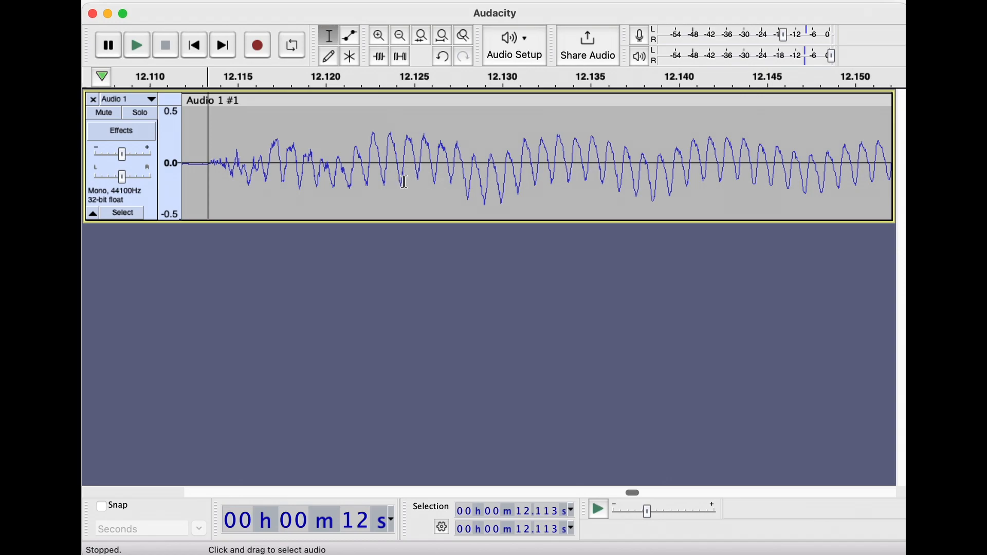
scroll(384, 171, up, 5)
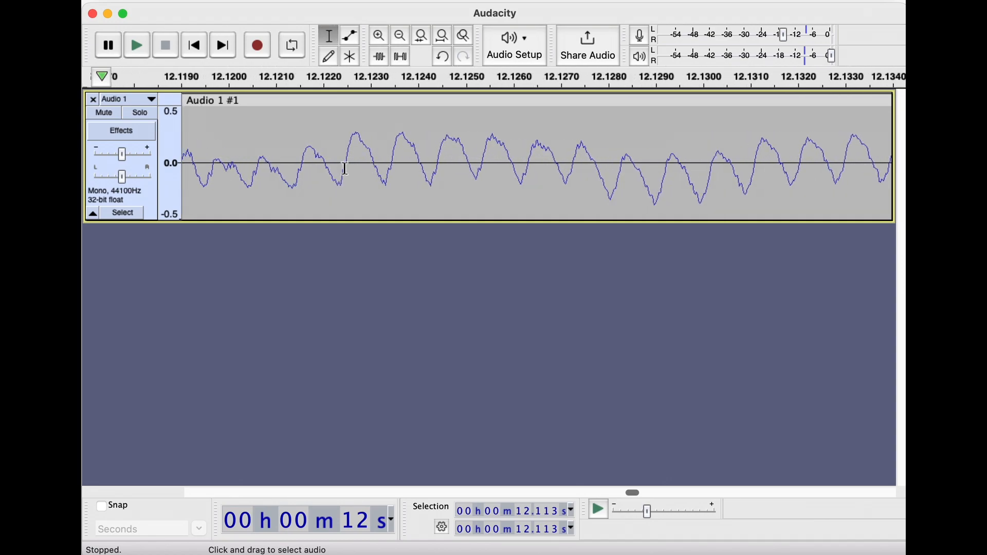
drag(345, 172, 393, 179)
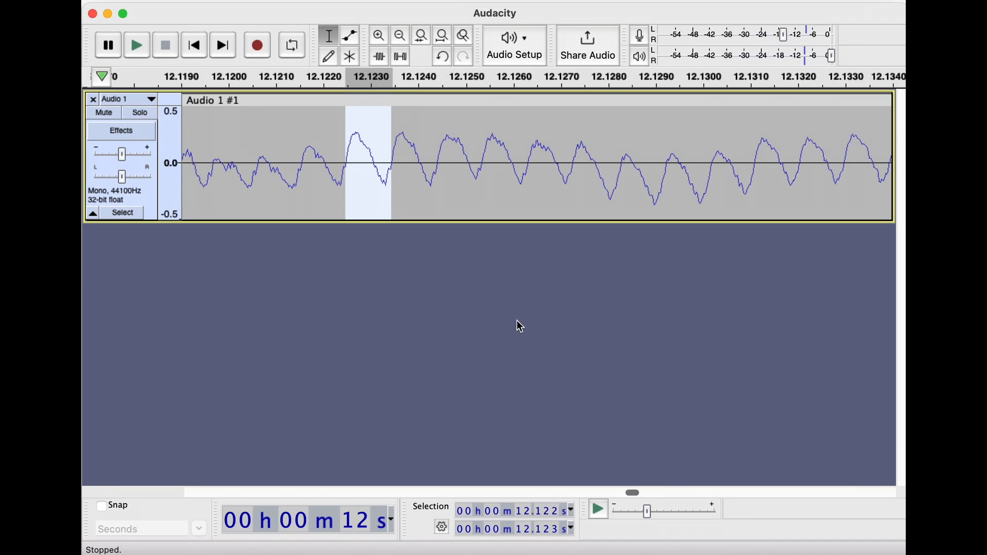
Extend the end of the selection in stages to 12.138 s so that it covers 16 full cycles.
drag(392, 172, 523, 180)
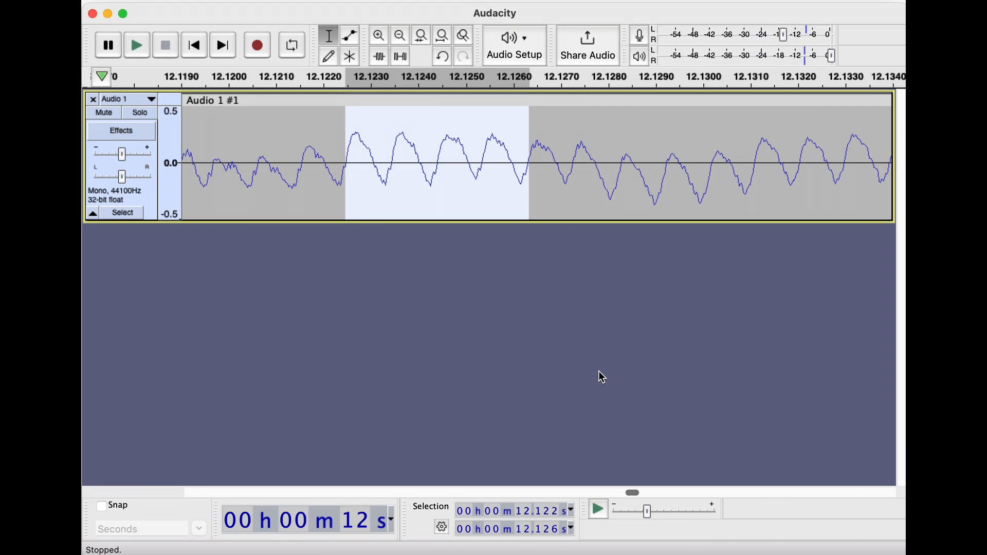
scroll(598, 371, down, 3)
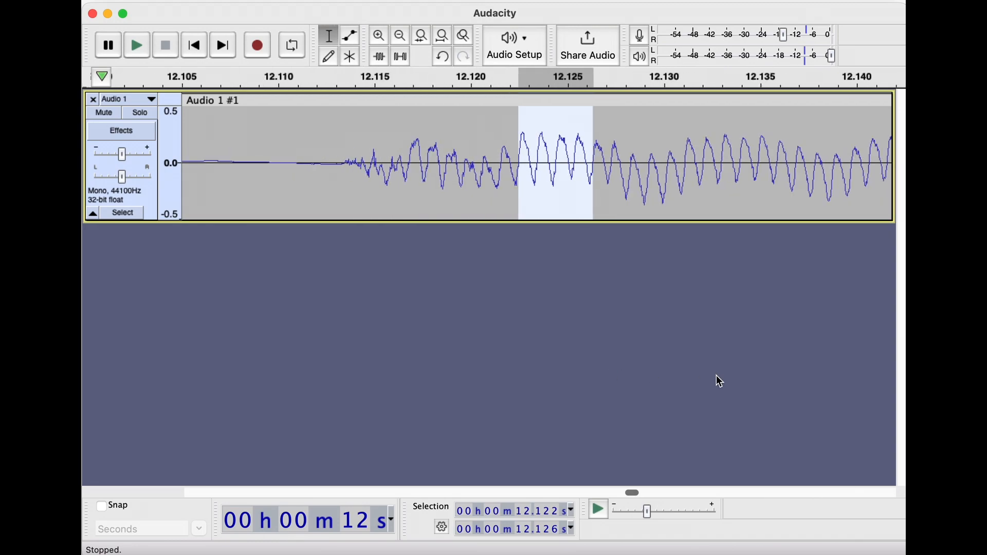
drag(595, 181, 663, 188)
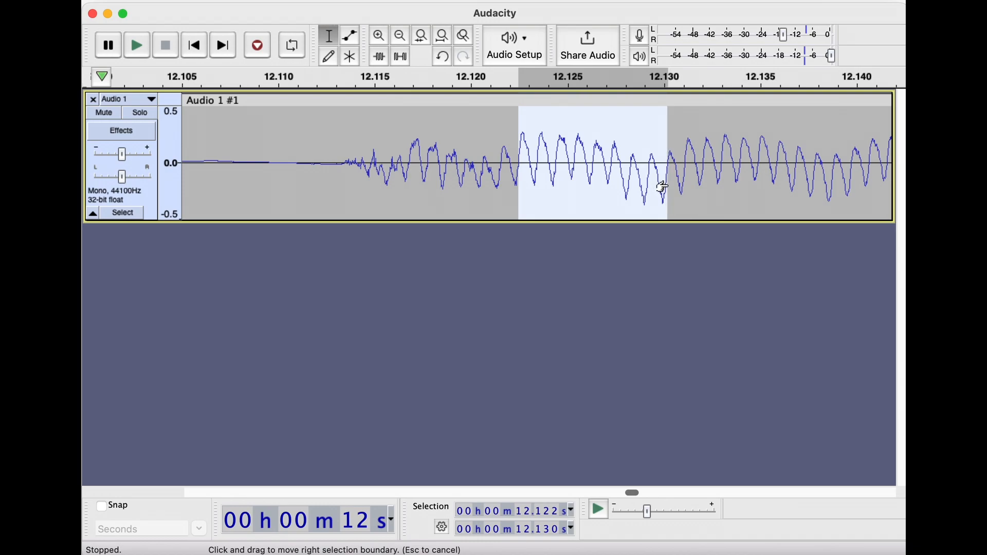
drag(663, 188, 809, 188)
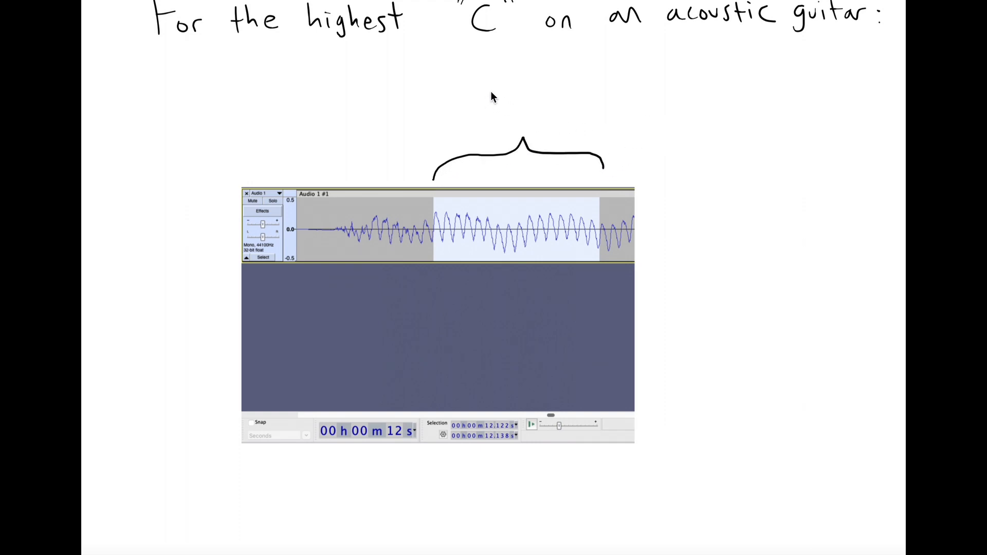
Label the brace above the pasted high "C" waveform "16 full cycles" in the notes.
drag(536, 95, 531, 118)
drag(541, 105, 549, 117)
drag(559, 99, 560, 117)
drag(579, 107, 580, 116)
drag(583, 107, 588, 124)
drag(609, 93, 609, 116)
drag(635, 106, 629, 117)
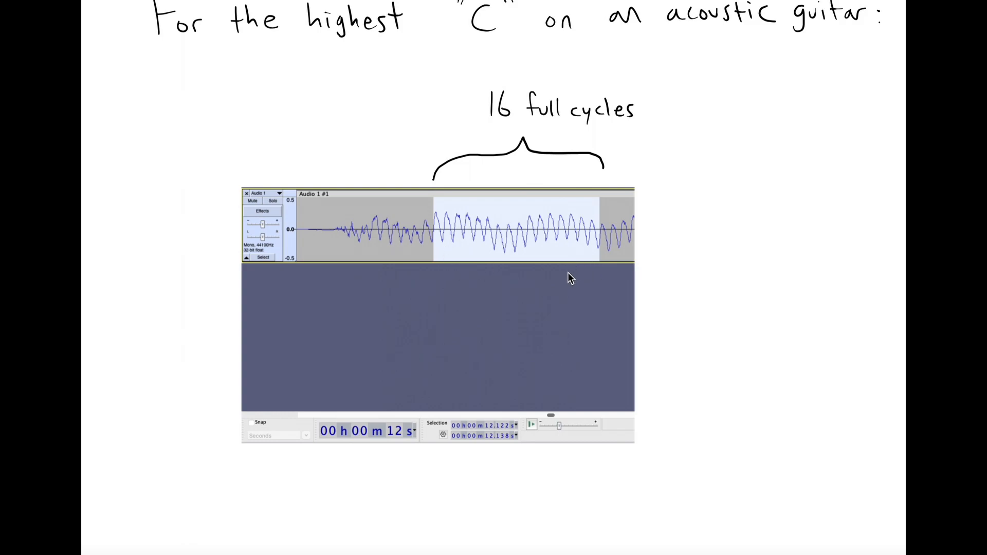
Write "T =" below the waveform screenshot, with "total time" as the numerator over a fraction bar.
scroll(566, 361, down, 2)
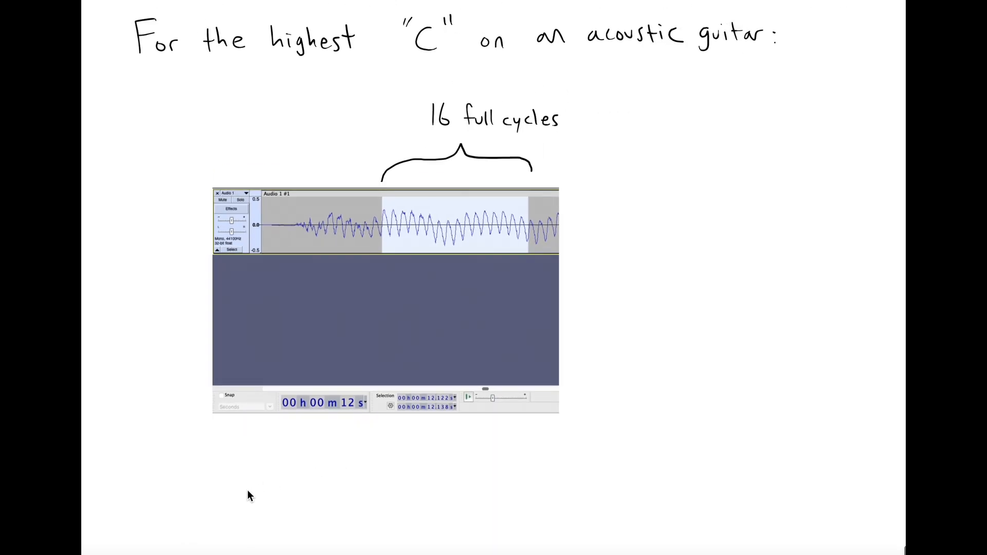
drag(232, 474, 273, 470)
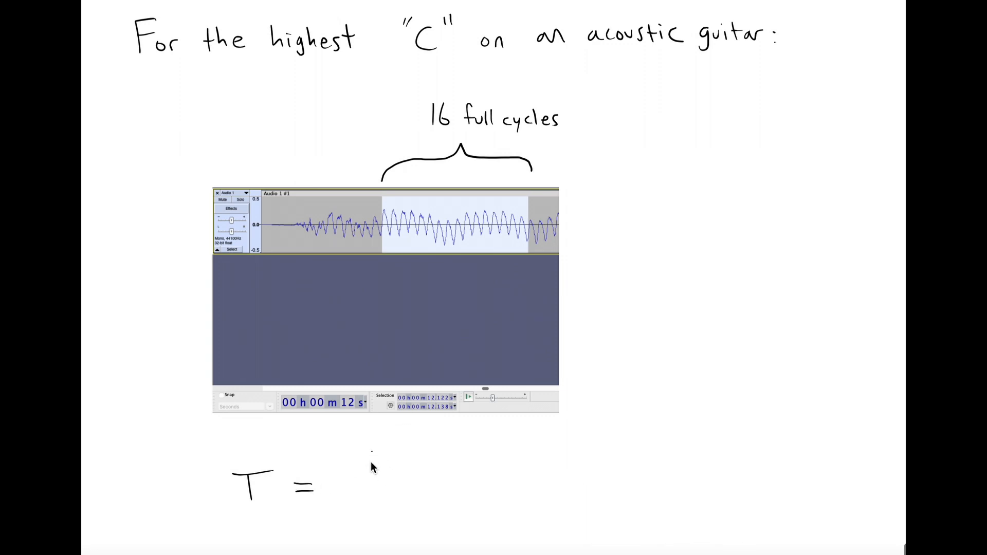
drag(418, 456, 420, 474)
drag(445, 456, 448, 475)
drag(441, 466, 452, 463)
drag(455, 465, 454, 475)
click(454, 458)
drag(459, 467, 477, 475)
drag(480, 470, 493, 475)
drag(366, 489, 499, 490)
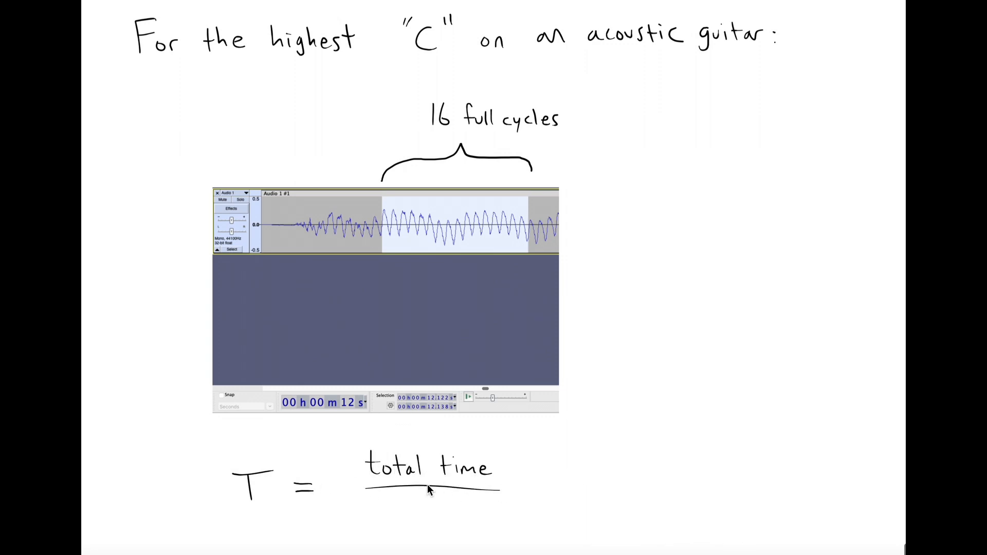
Write "#cycles" as the denominator of the period formula, followed by an equals sign.
mouse_move(385, 501)
mouse_down()
mouse_move(387, 513)
mouse_move(440, 509)
mouse_up()
drag(448, 490, 447, 508)
drag(452, 504, 460, 507)
drag(472, 500, 468, 513)
drag(523, 487, 541, 486)
drag(523, 494, 542, 494)
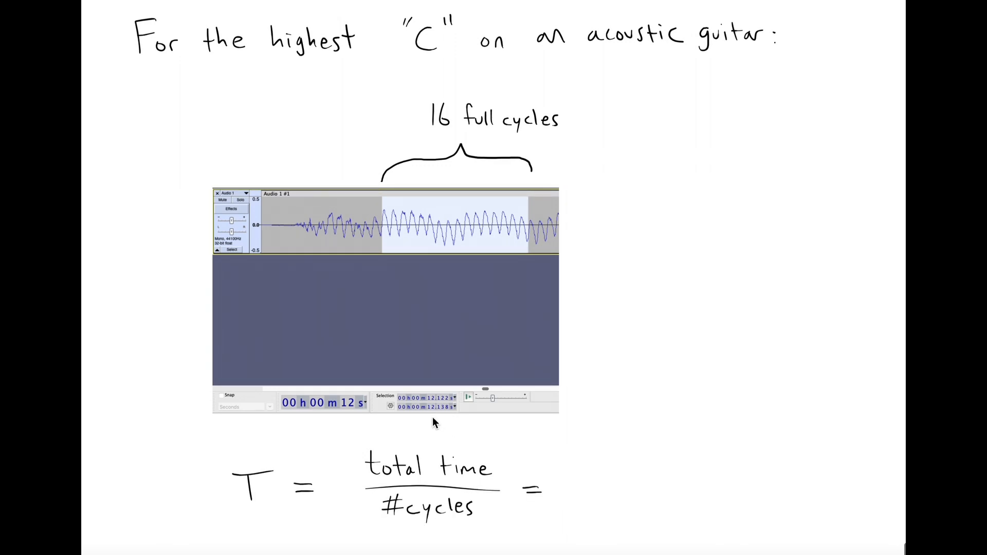
Underline the selection times in the screenshot and substitute them into the period formula as (12.138 s − 12.122 s) / 16 cycles =.
drag(446, 413, 453, 412)
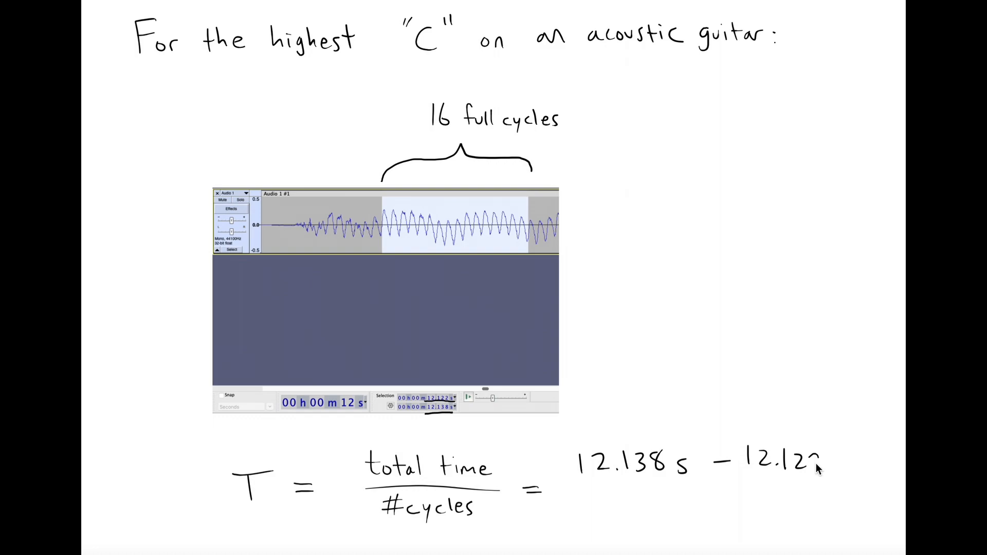
drag(583, 491, 819, 486)
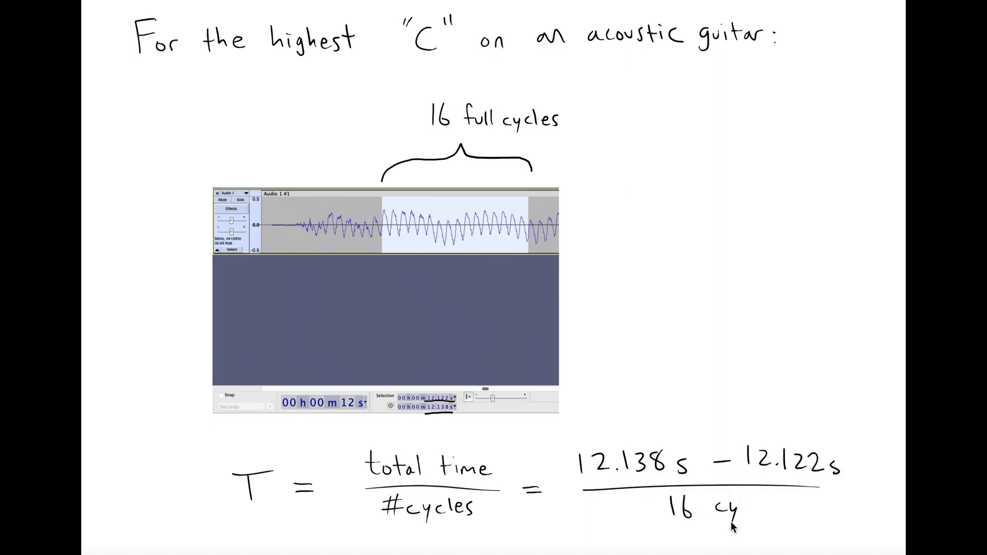
drag(748, 510, 763, 508)
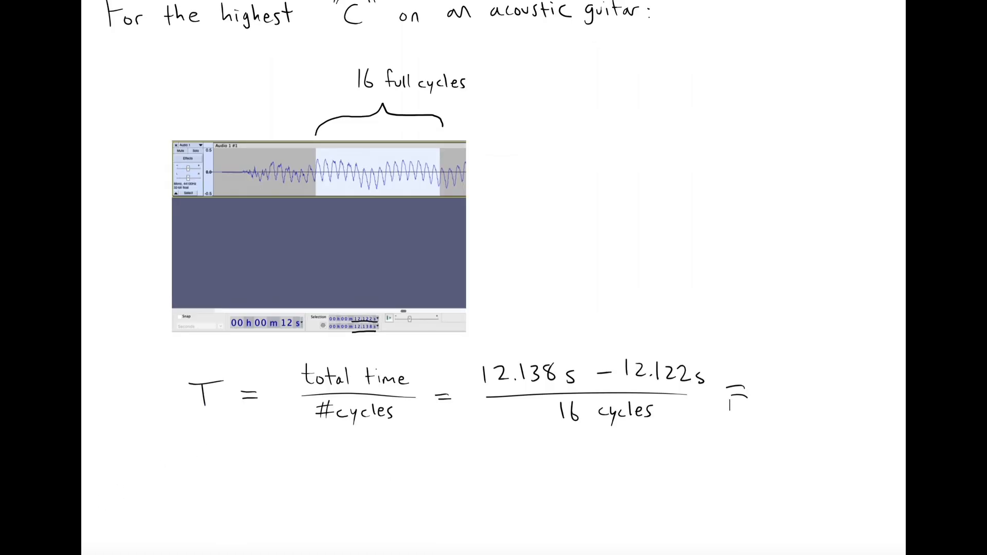
Compute (12.138−12.122)/16 on the calculator and write 0.001 s as the period in the notes.
key(alt+Tab)
text(1)
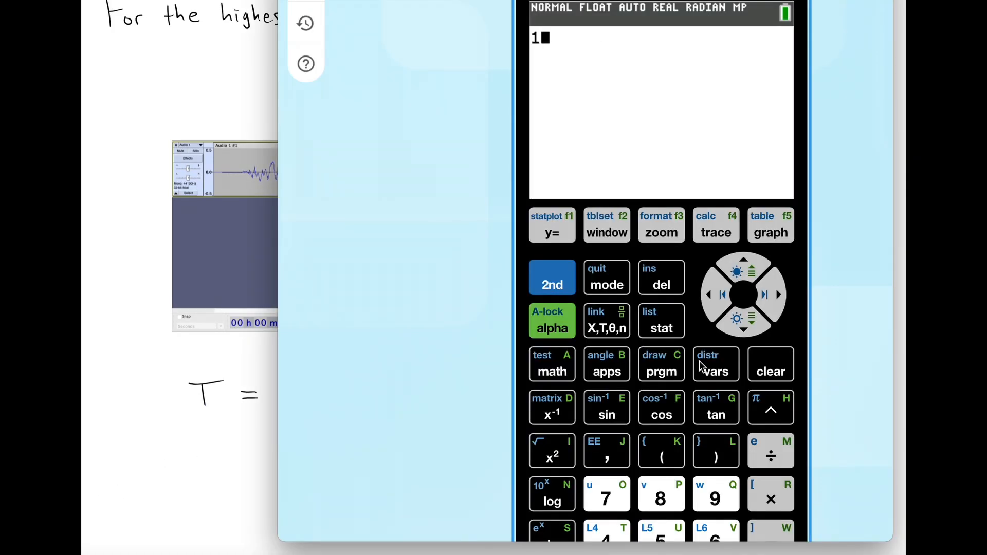
text(2.138-12.122)
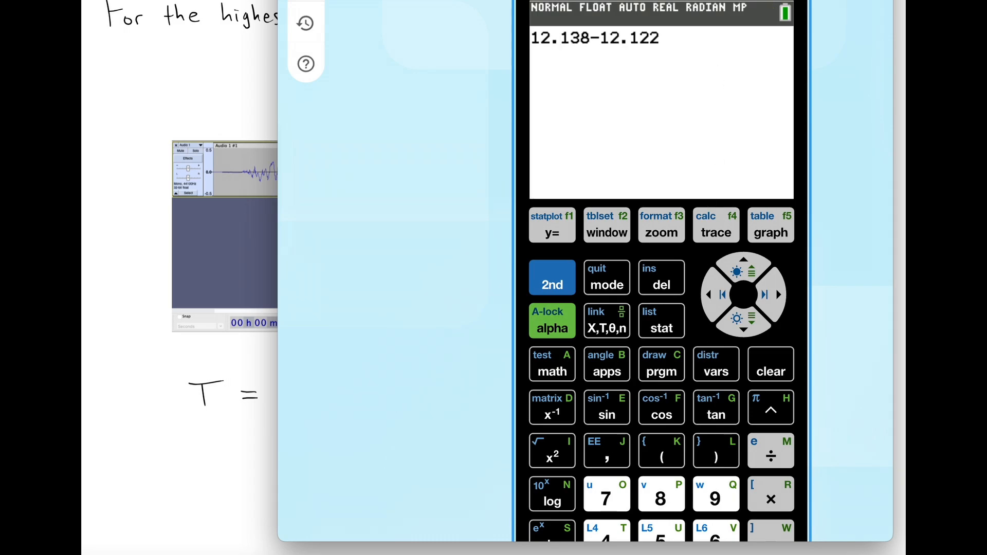
key(Return)
text(/16)
key(Return)
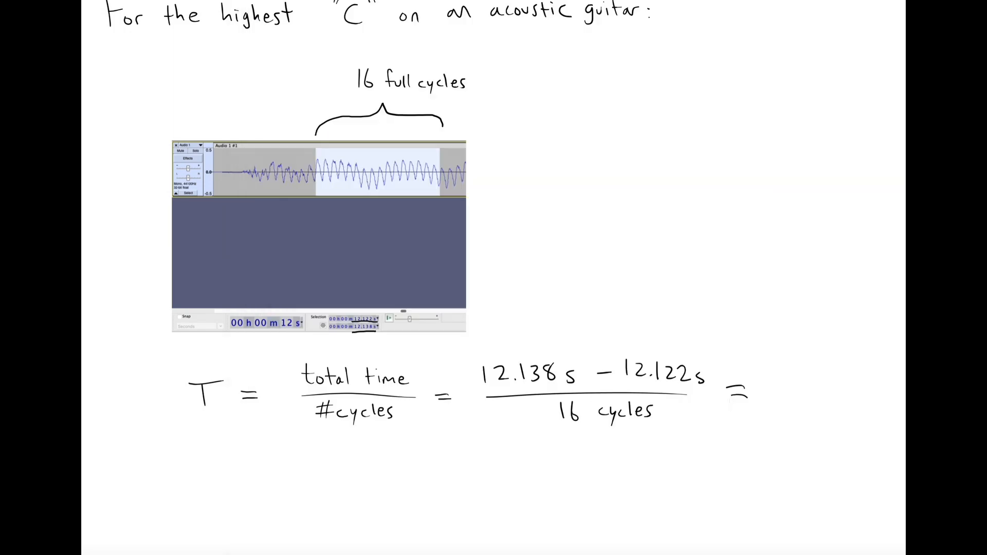
mouse_move(784, 382)
mouse_down()
mouse_move(775, 393)
mouse_move(784, 381)
mouse_move(840, 386)
mouse_move(852, 407)
mouse_move(871, 404)
mouse_up()
Write the frequency formula f = 1/T = 1/.001 s on the line below the period.
mouse_move(207, 476)
mouse_down()
mouse_move(199, 518)
mouse_move(209, 497)
mouse_move(247, 499)
mouse_up()
drag(231, 505, 247, 504)
mouse_move(293, 459)
mouse_down()
mouse_move(294, 491)
mouse_move(328, 497)
mouse_move(302, 531)
mouse_up()
drag(289, 514, 377, 501)
drag(428, 459, 432, 483)
mouse_move(408, 494)
mouse_down()
mouse_move(481, 498)
mouse_move(428, 520)
mouse_move(435, 509)
mouse_up()
click(419, 525)
drag(449, 508, 471, 527)
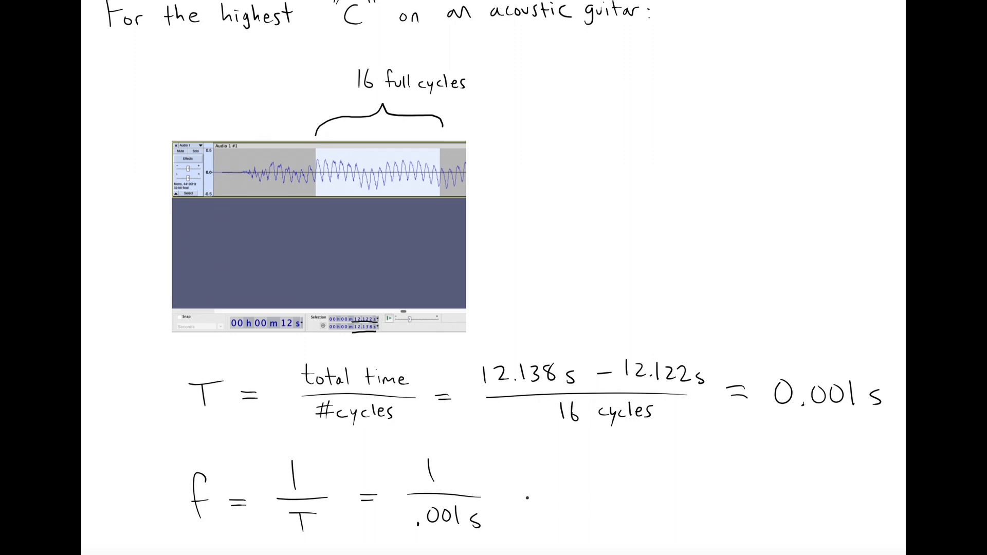
Complete the frequency line with = 1000 Hz.
drag(516, 493, 543, 493)
drag(523, 498, 546, 499)
mouse_move(575, 482)
mouse_down()
mouse_move(576, 508)
mouse_move(591, 493)
mouse_up()
mouse_move(609, 493)
mouse_down()
mouse_move(600, 502)
mouse_move(623, 493)
mouse_move(646, 509)
mouse_up()
drag(658, 484, 660, 511)
drag(647, 497, 691, 512)
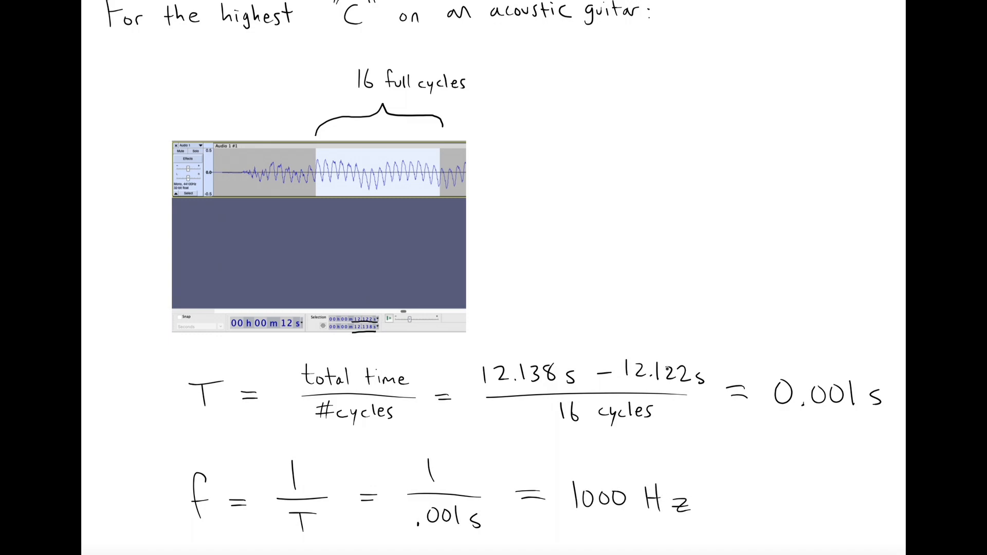
Search Google for "frequency of a high c on acoustic guitar".
scroll(678, 392, down, 5)
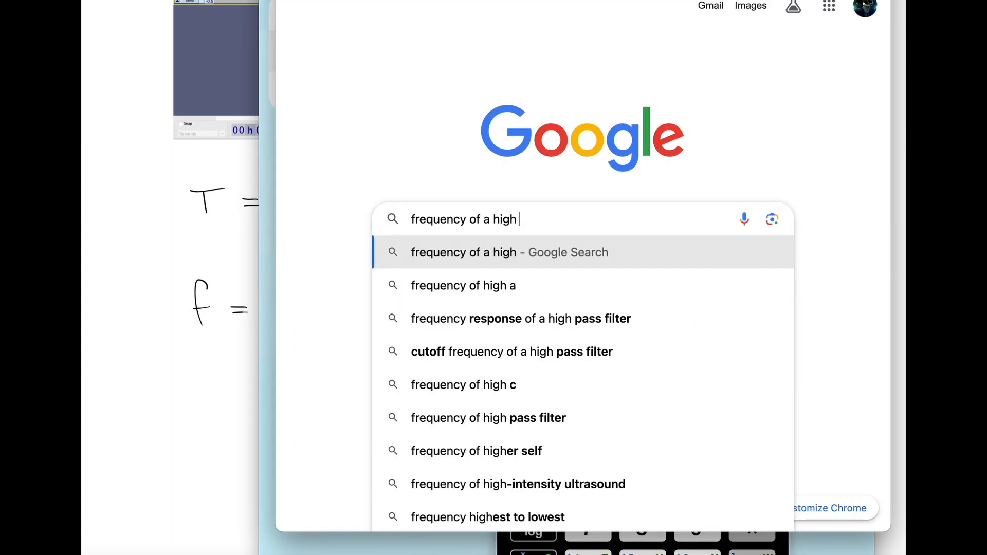
text(c on acoustic guitar)
key(Return)
Write f accepted = 1047 Hz by hand on a new line below the frequency calculation.
mouse_move(213, 418)
mouse_down()
mouse_move(216, 432)
mouse_move(233, 430)
mouse_up()
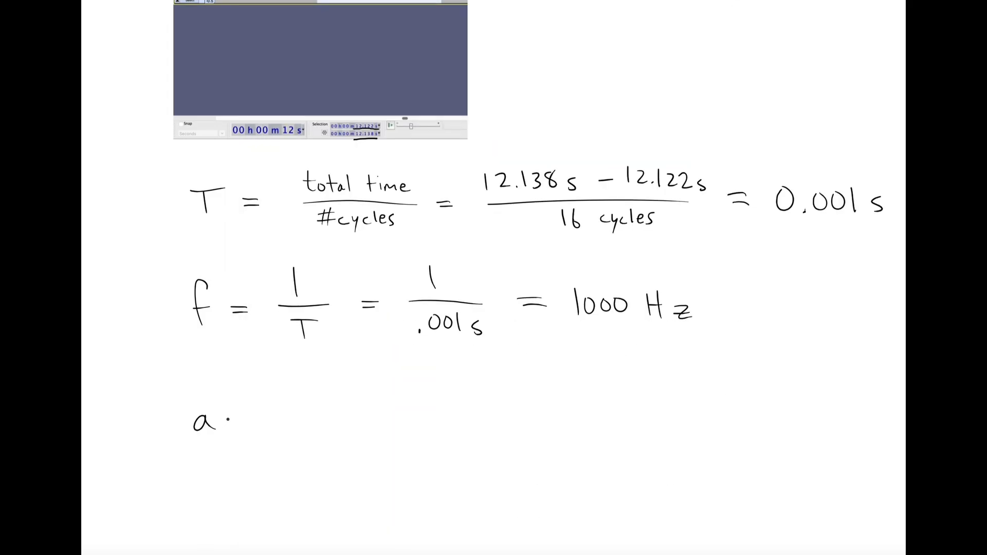
mouse_move(248, 419)
mouse_down()
mouse_move(265, 443)
mouse_move(267, 427)
mouse_up()
mouse_move(285, 406)
mouse_down()
mouse_move(289, 434)
mouse_move(297, 419)
mouse_move(319, 430)
mouse_move(334, 402)
mouse_move(397, 426)
mouse_up()
mouse_move(178, 378)
mouse_down()
mouse_move(165, 426)
mouse_move(175, 400)
mouse_up()
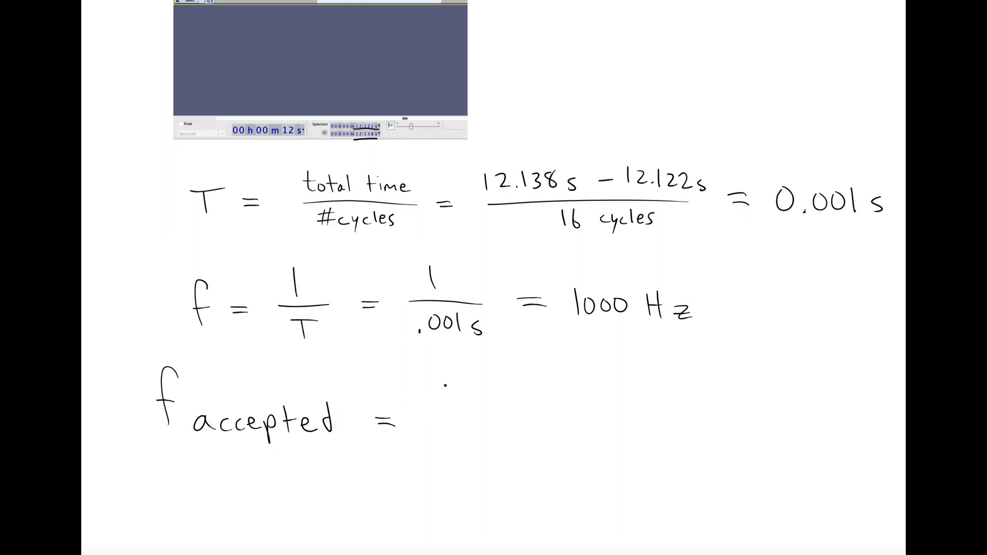
drag(431, 406, 430, 435)
mouse_move(453, 406)
mouse_down()
mouse_move(445, 435)
mouse_move(453, 406)
mouse_up()
drag(474, 404, 485, 419)
mouse_move(482, 402)
mouse_down()
mouse_move(482, 434)
mouse_move(498, 434)
mouse_up()
mouse_move(532, 401)
mouse_down()
mouse_move(530, 432)
mouse_move(540, 435)
mouse_up()
drag(530, 422, 568, 435)
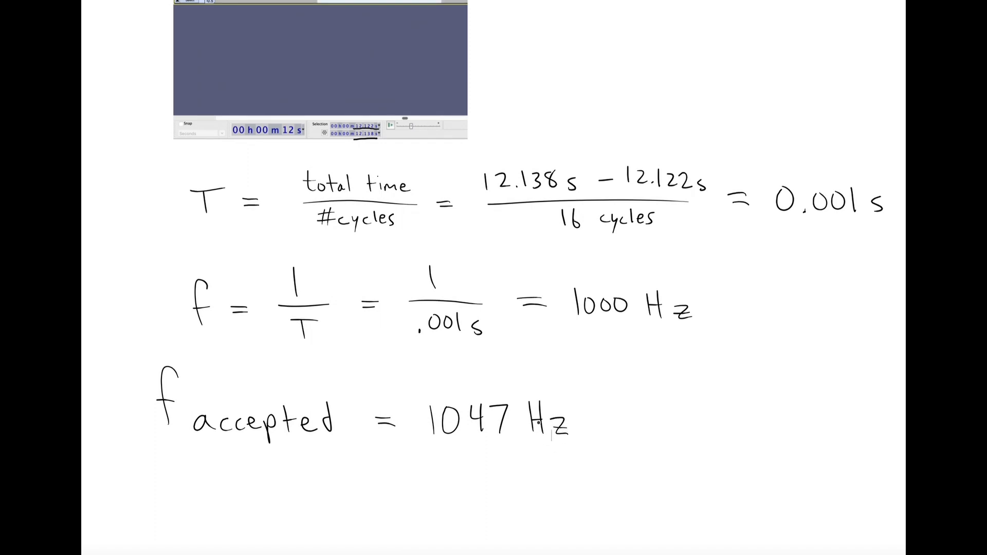
Write % error = followed by the fraction (experimental − accepted) / accepted below the accepted frequency.
scroll(539, 423, down, 5)
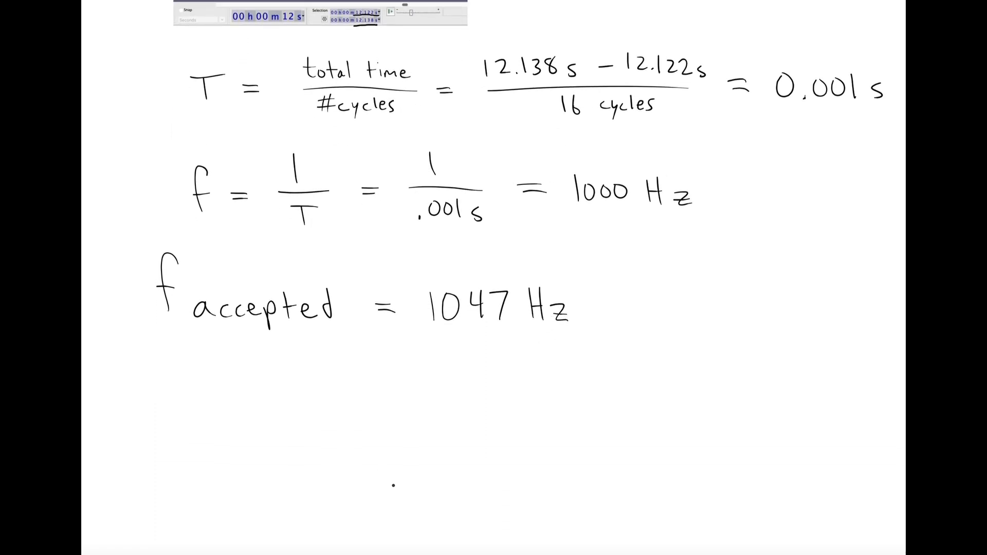
mouse_move(216, 428)
mouse_down()
mouse_move(220, 458)
mouse_move(240, 446)
mouse_move(381, 437)
mouse_up()
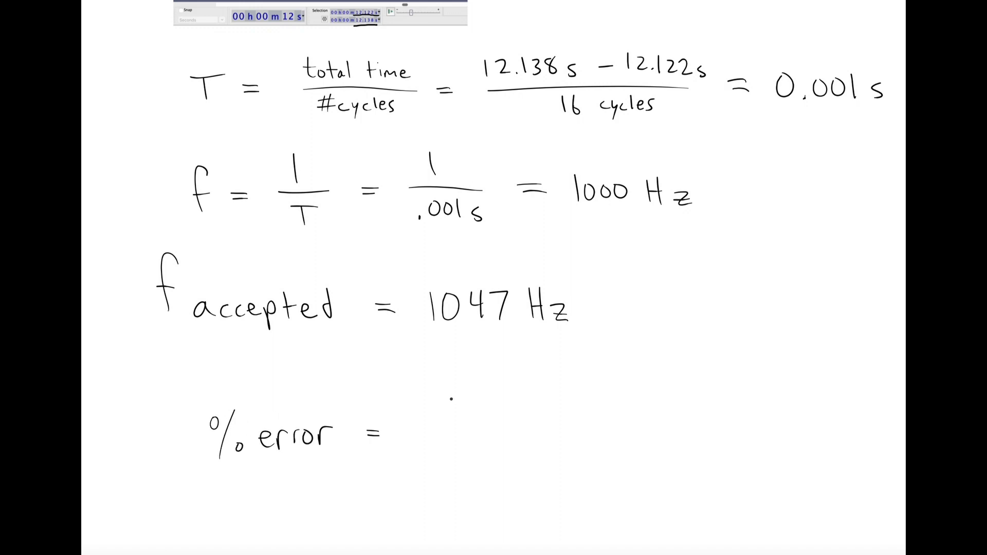
drag(446, 399, 459, 406)
mouse_move(461, 396)
mouse_down()
mouse_move(488, 406)
mouse_move(605, 390)
mouse_move(686, 405)
mouse_up()
mouse_move(696, 395)
mouse_down()
mouse_move(698, 407)
mouse_move(723, 415)
mouse_up()
drag(726, 400, 765, 393)
drag(428, 426, 778, 420)
drag(568, 443, 638, 449)
drag(638, 437, 678, 443)
Enclose the percent error fraction in absolute value bars and write · 100% after it.
drag(779, 381, 783, 478)
drag(410, 389, 417, 463)
drag(801, 429, 822, 442)
drag(835, 419, 842, 427)
drag(852, 415, 867, 423)
drag(879, 407, 869, 440)
drag(876, 436, 877, 439)
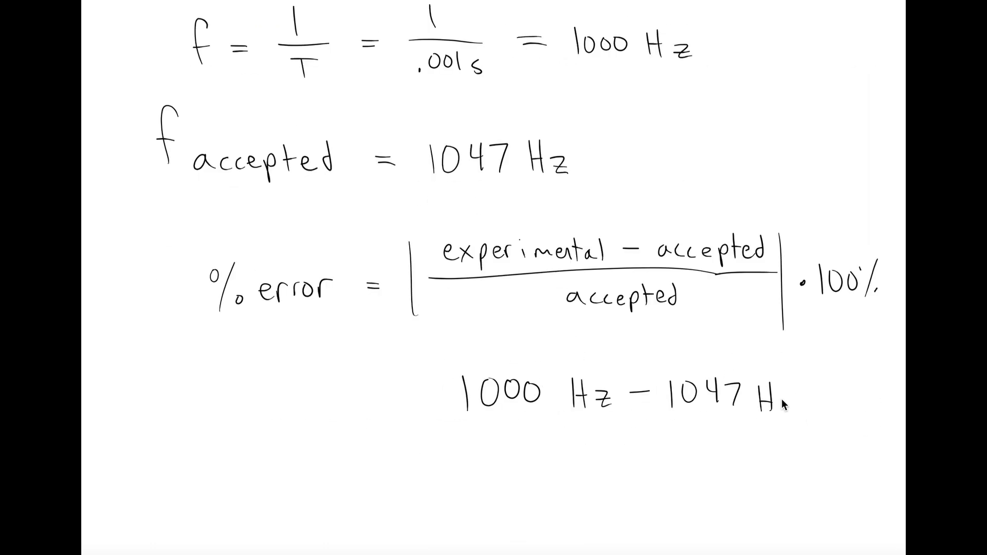
Substitute the frequencies into the percent error formula as = |(1000 Hz − 1047 Hz) / 1047 Hz| · 100%.
drag(785, 395, 800, 411)
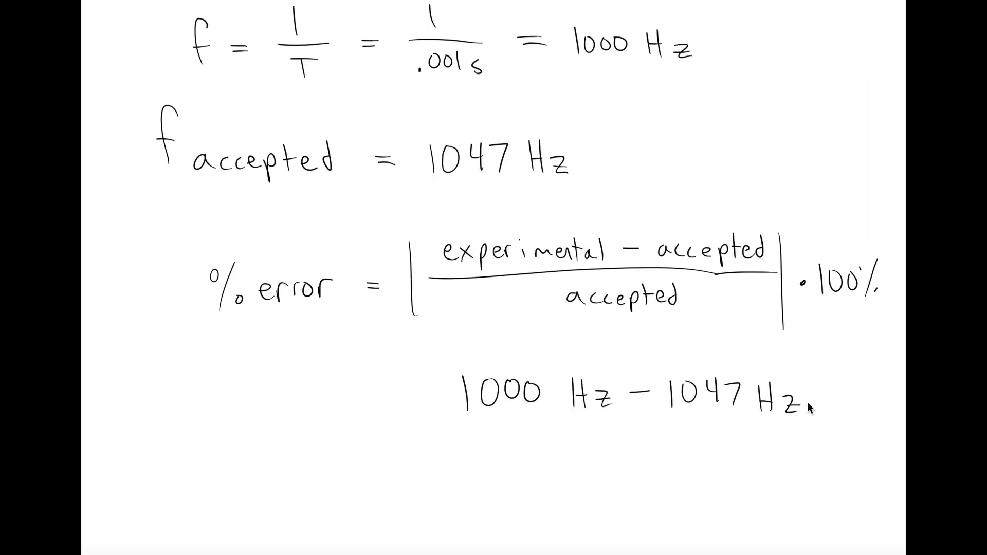
drag(465, 430, 785, 423)
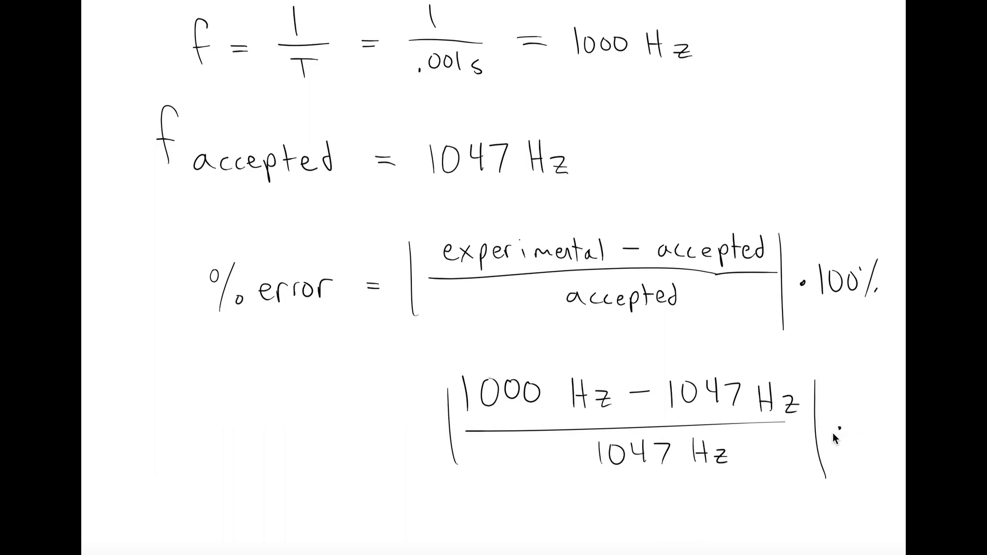
scroll(832, 433, right, 3)
drag(770, 425, 773, 447)
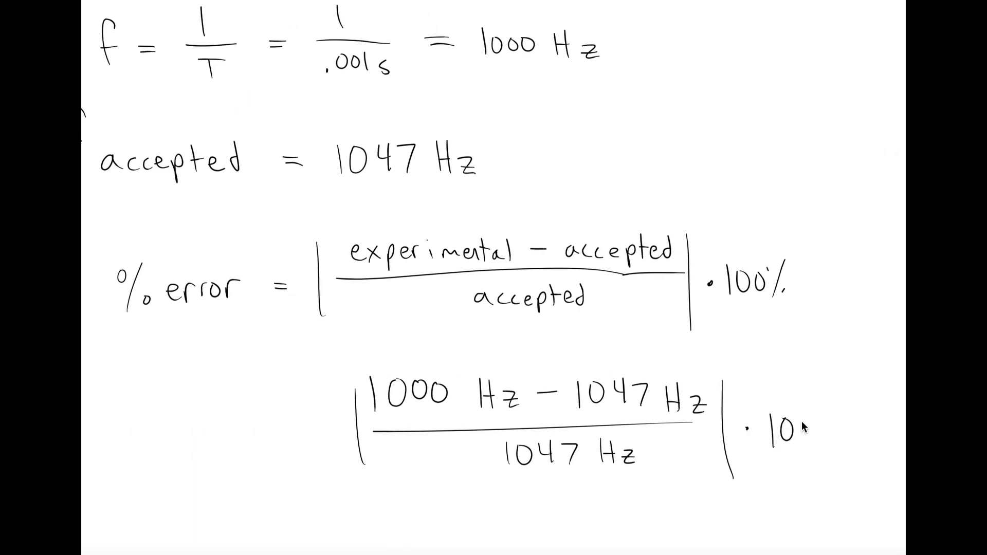
click(841, 445)
Start the result line with an equals sign, and compute (1000−1047)/1047 times 100 on the TI-84 calculator.
scroll(563, 381, down, 5)
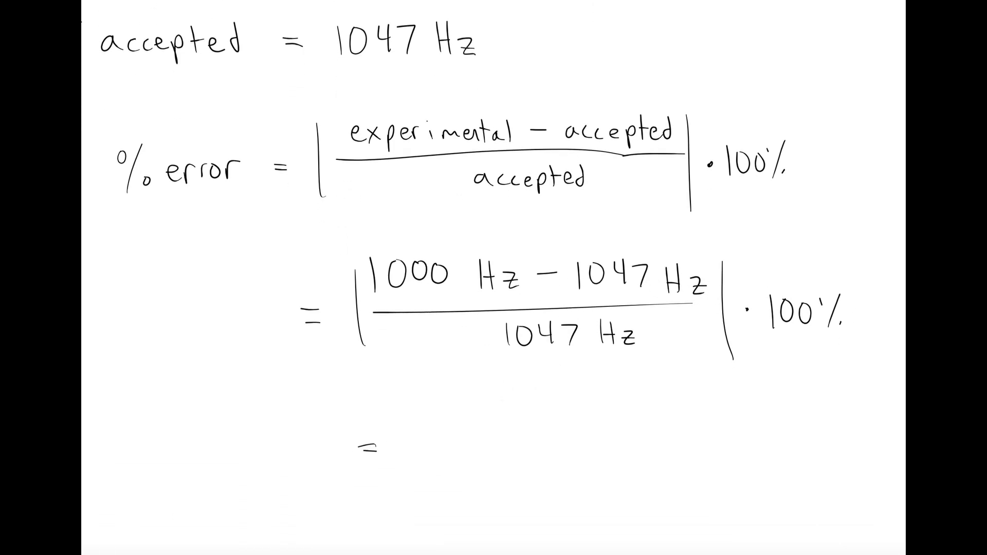
key(super+Tab)
text((10)
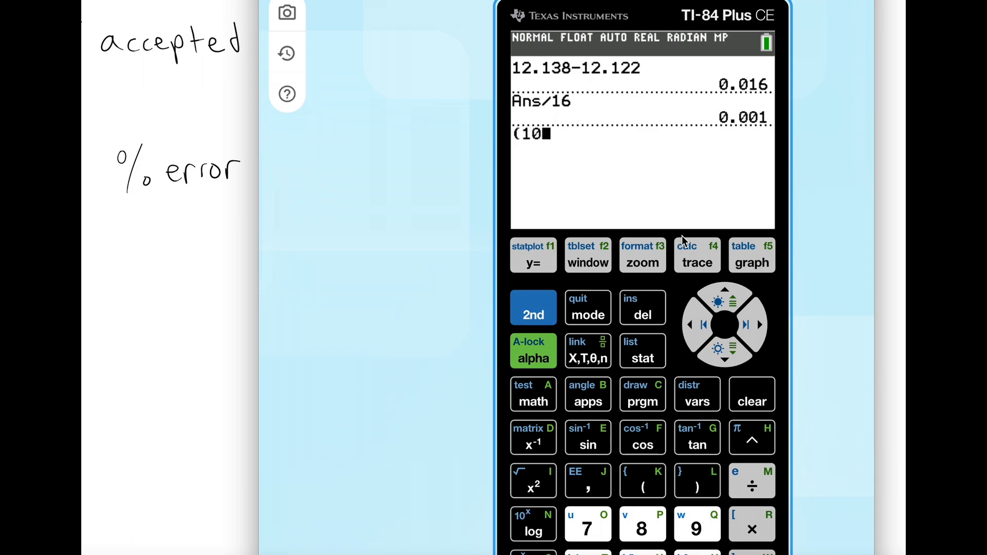
text(00-10)
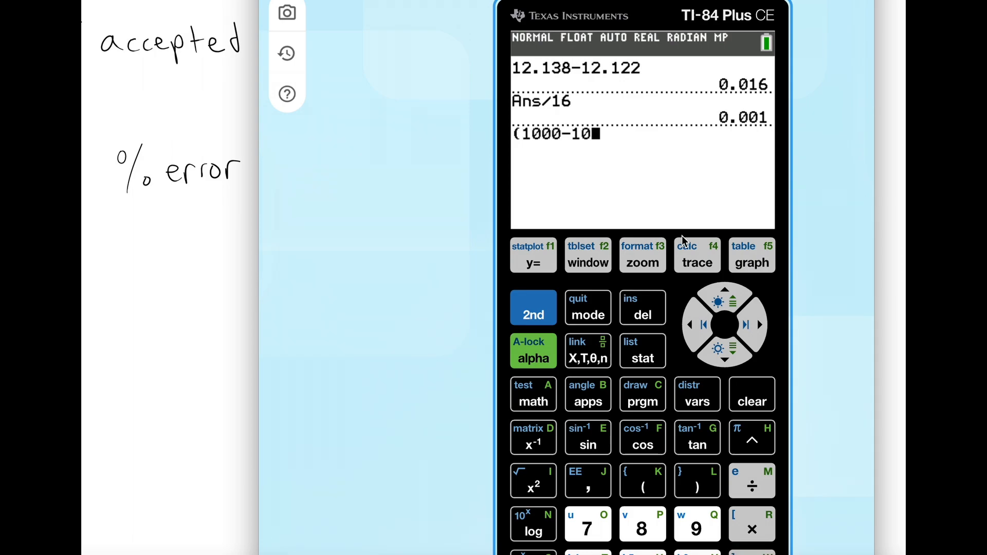
text(47)/1047)
key(Return)
text(*100)
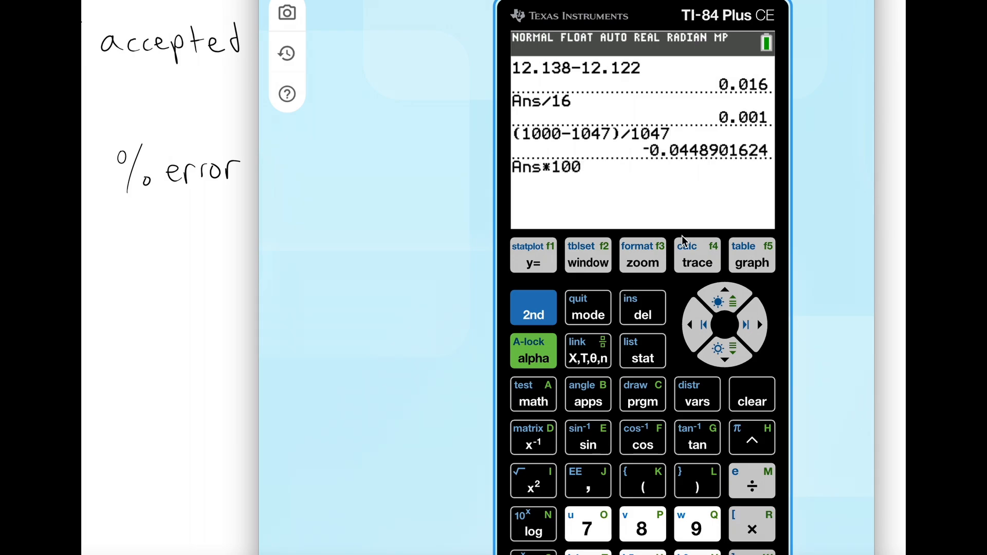
key(Return)
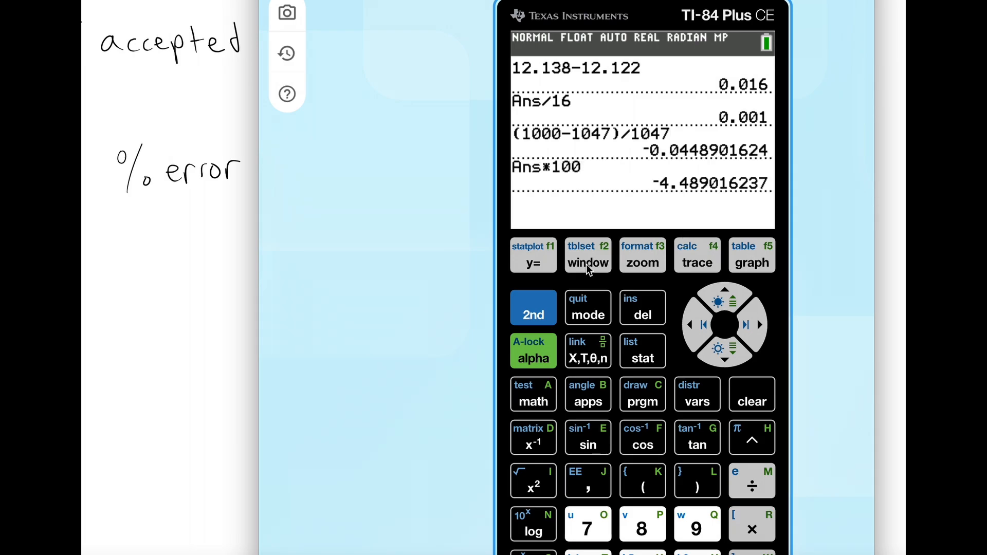
Return to the notes and write 4.5% after the equals sign as the percent error.
click(216, 311)
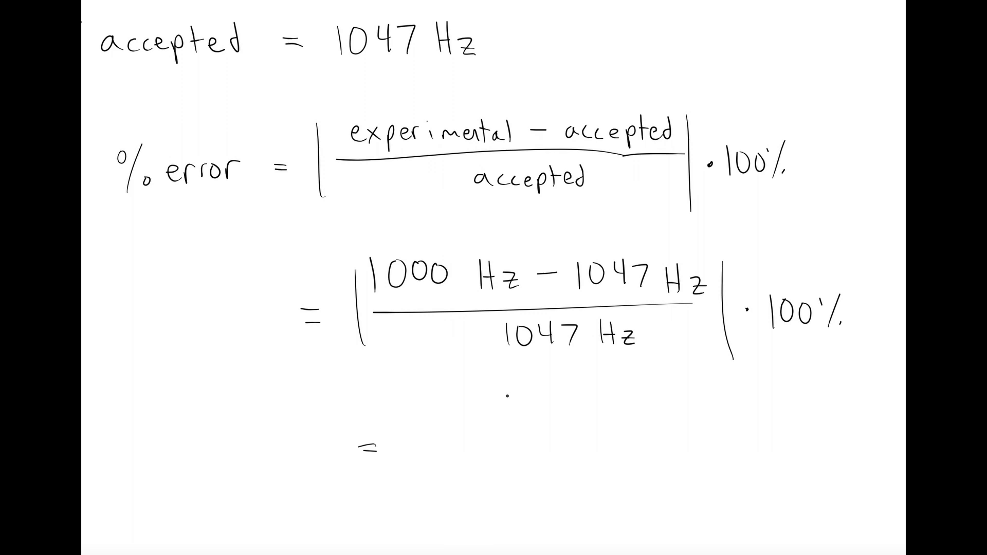
drag(430, 434, 437, 467)
click(453, 460)
mouse_move(468, 432)
mouse_down()
mouse_move(491, 431)
mouse_move(508, 470)
mouse_up()
click(528, 462)
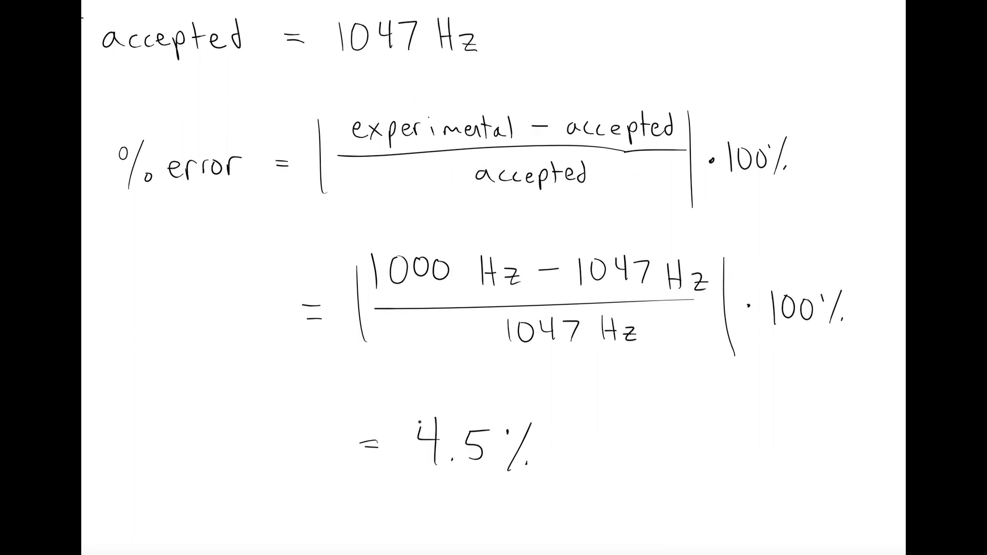